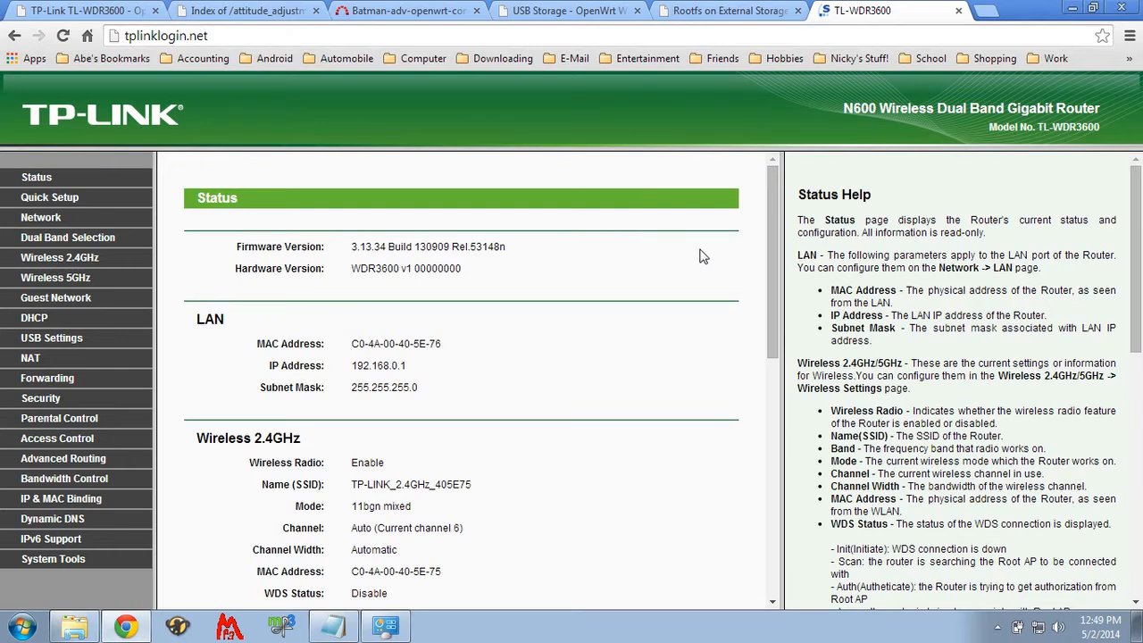
- Go to the router's Firmware Upgrade page and start choosing a firmware file
scroll(701, 256, down, 3)
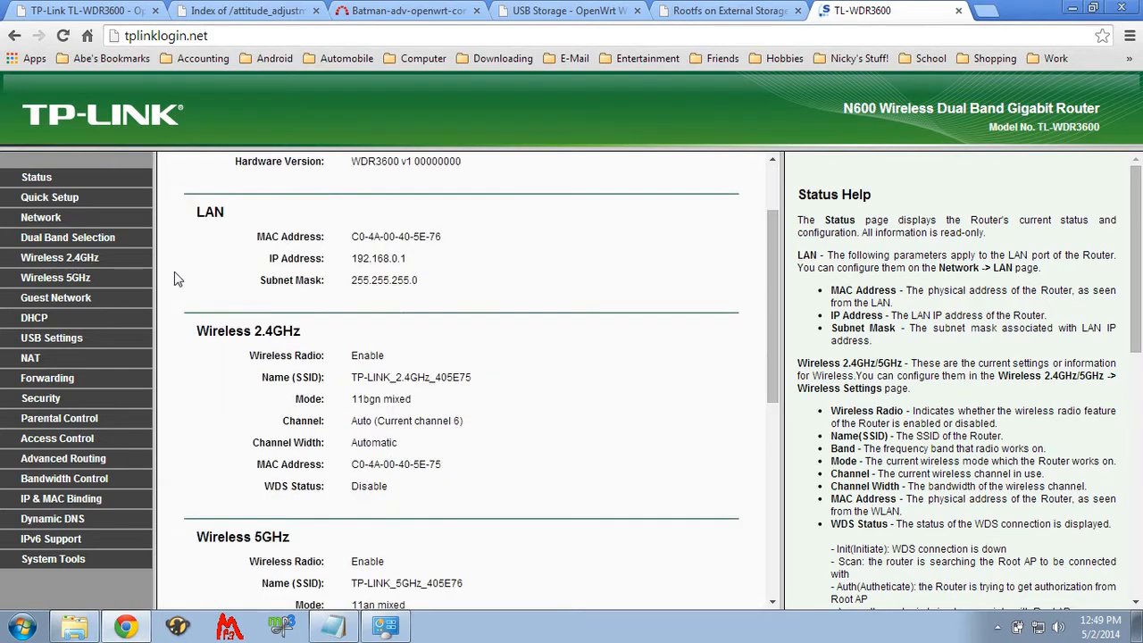
click(58, 557)
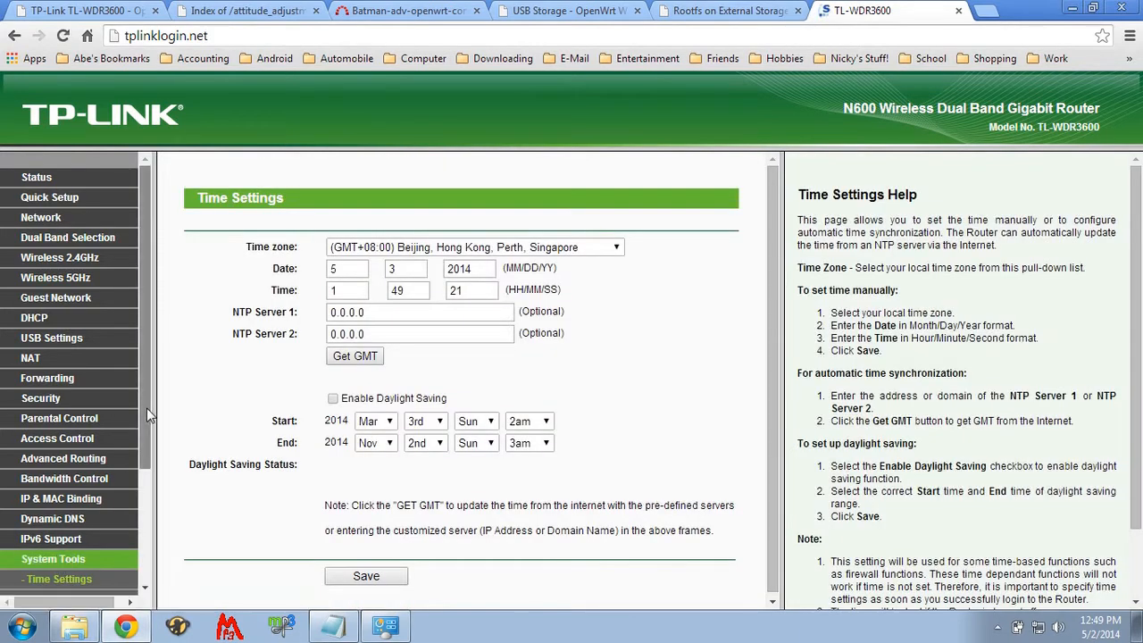
drag(147, 408, 136, 527)
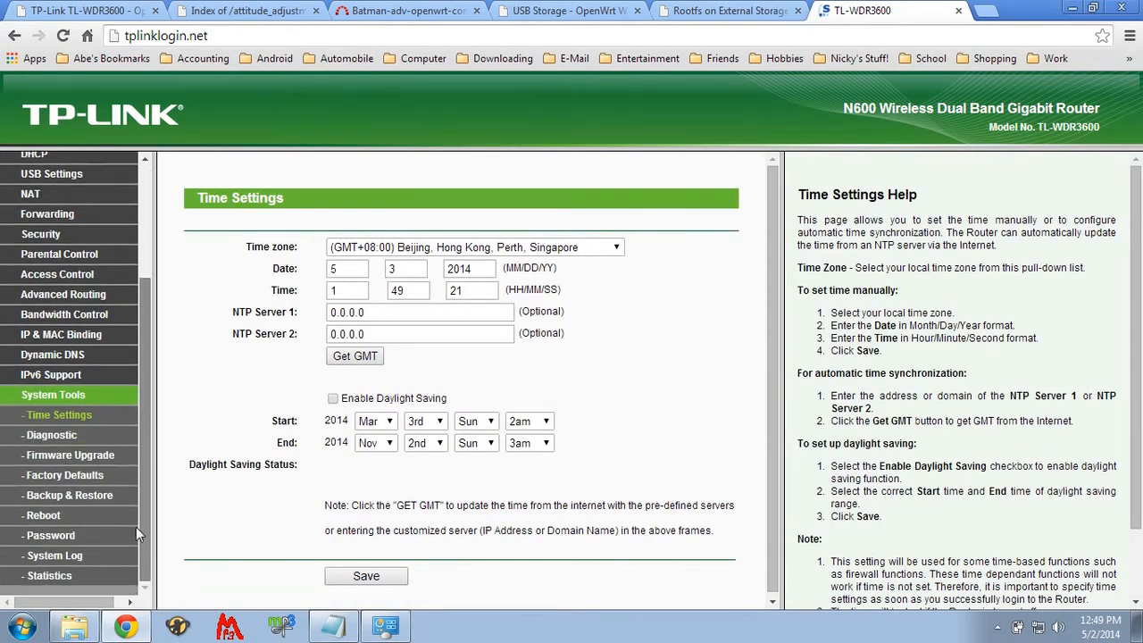
click(60, 457)
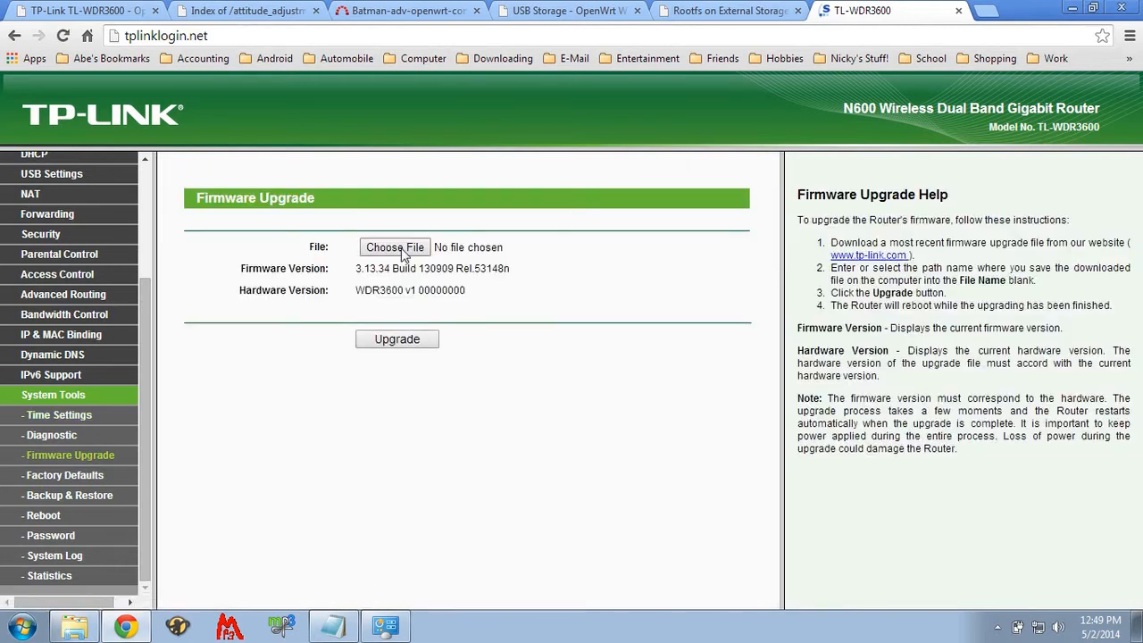
click(397, 247)
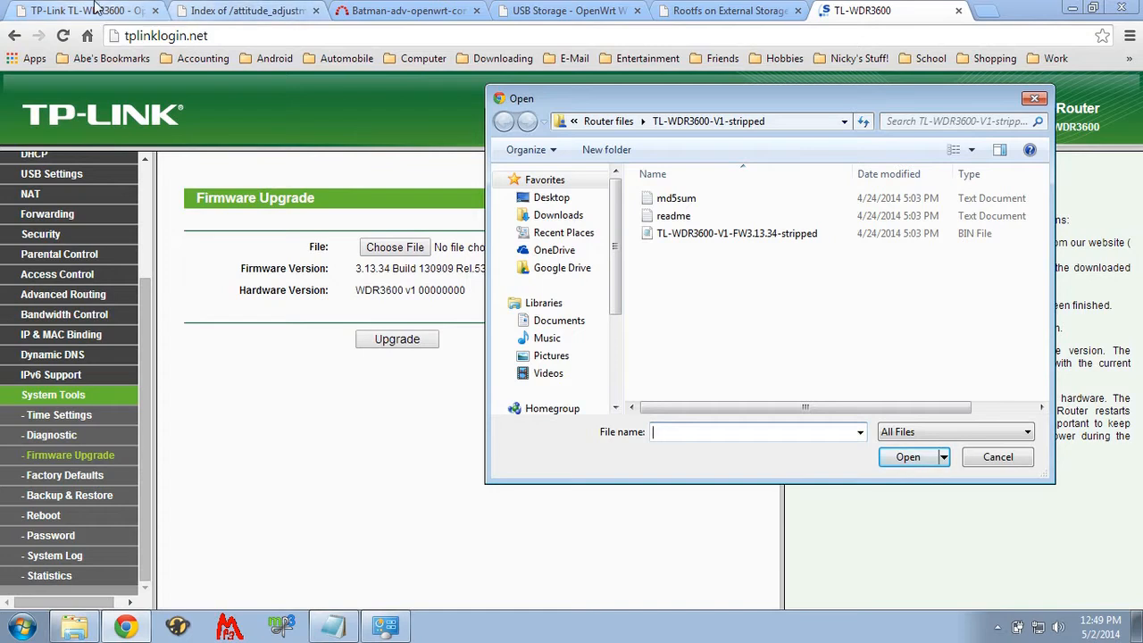
click(97, 13)
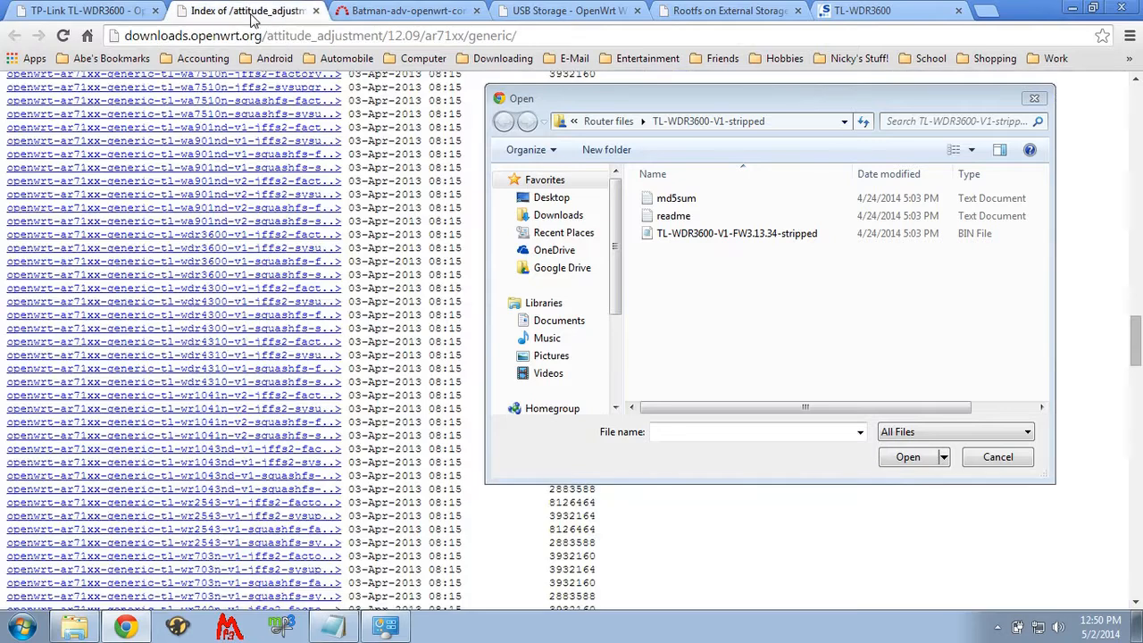
click(243, 11)
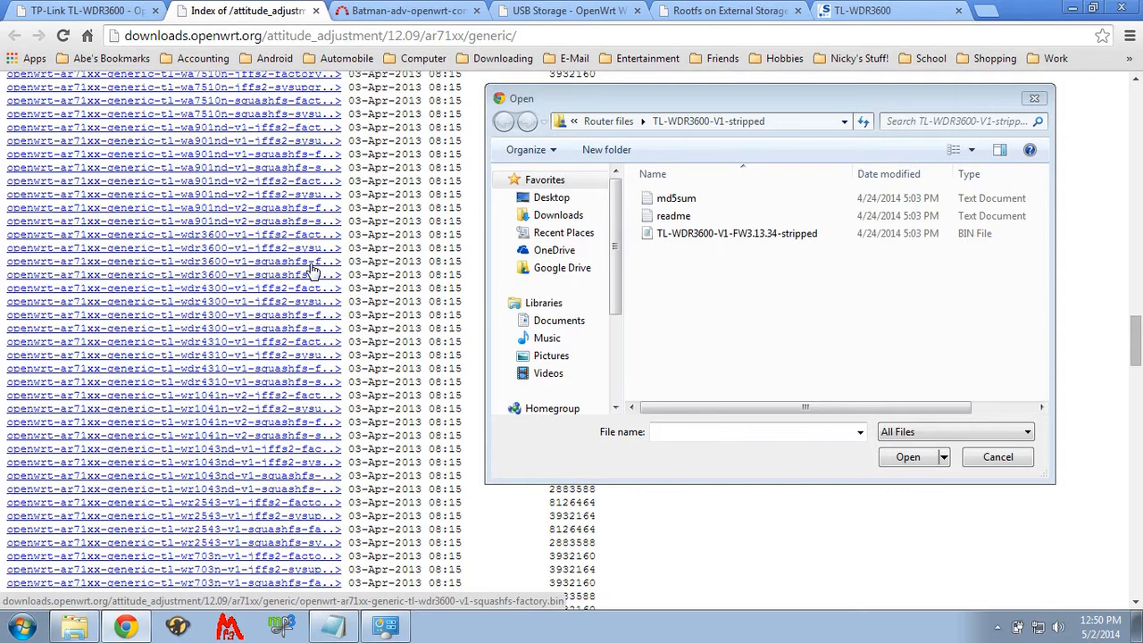
right_click(312, 269)
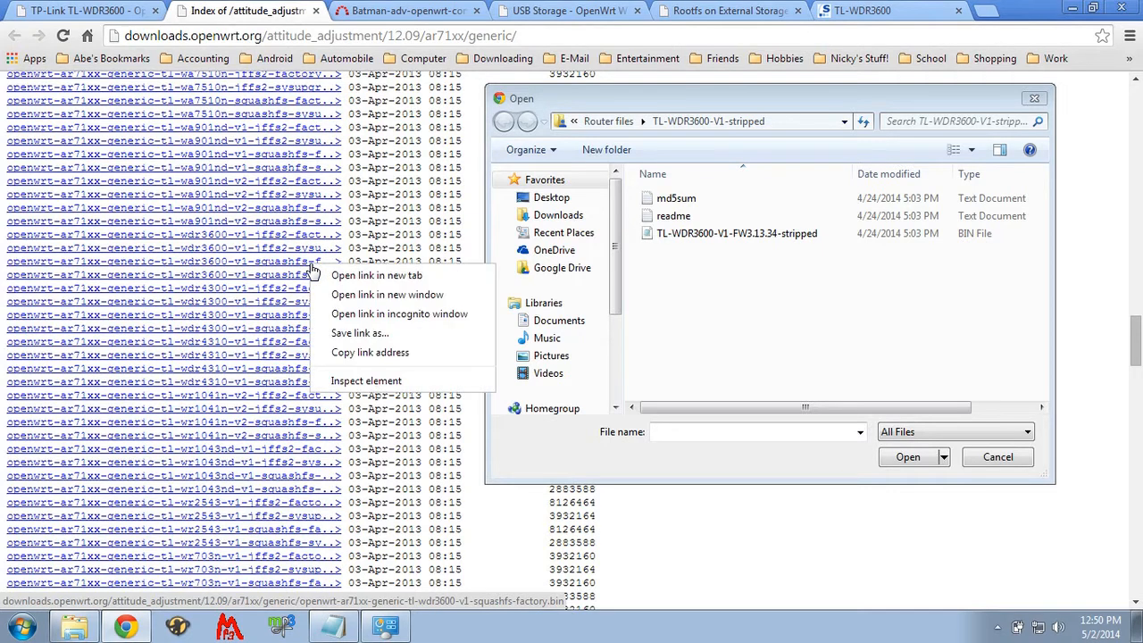
click(345, 335)
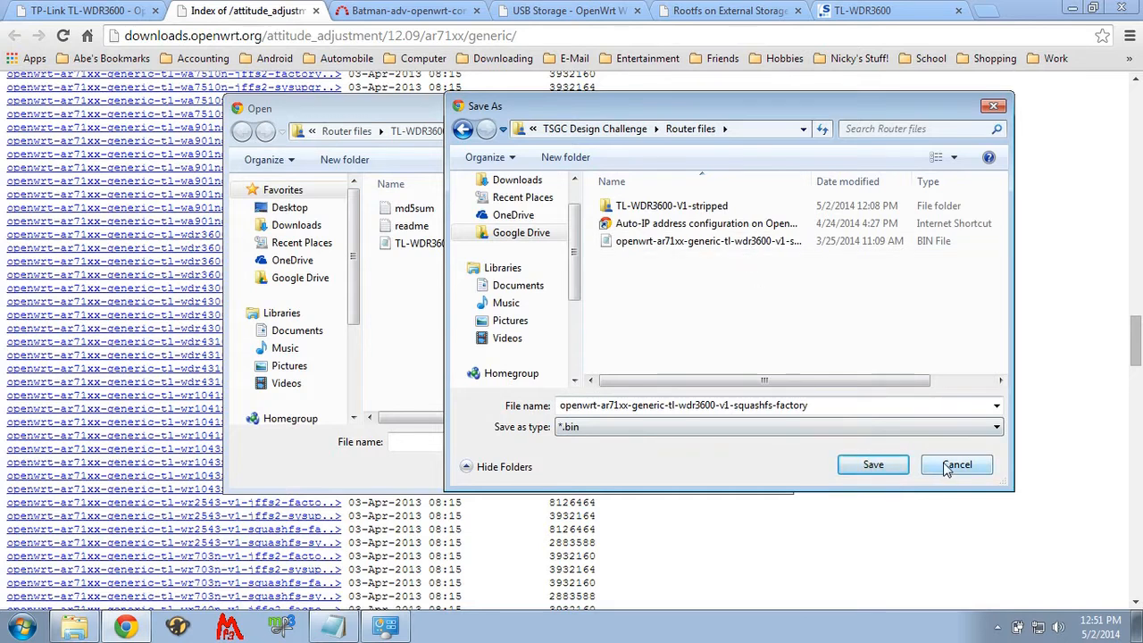
drag(813, 182, 908, 182)
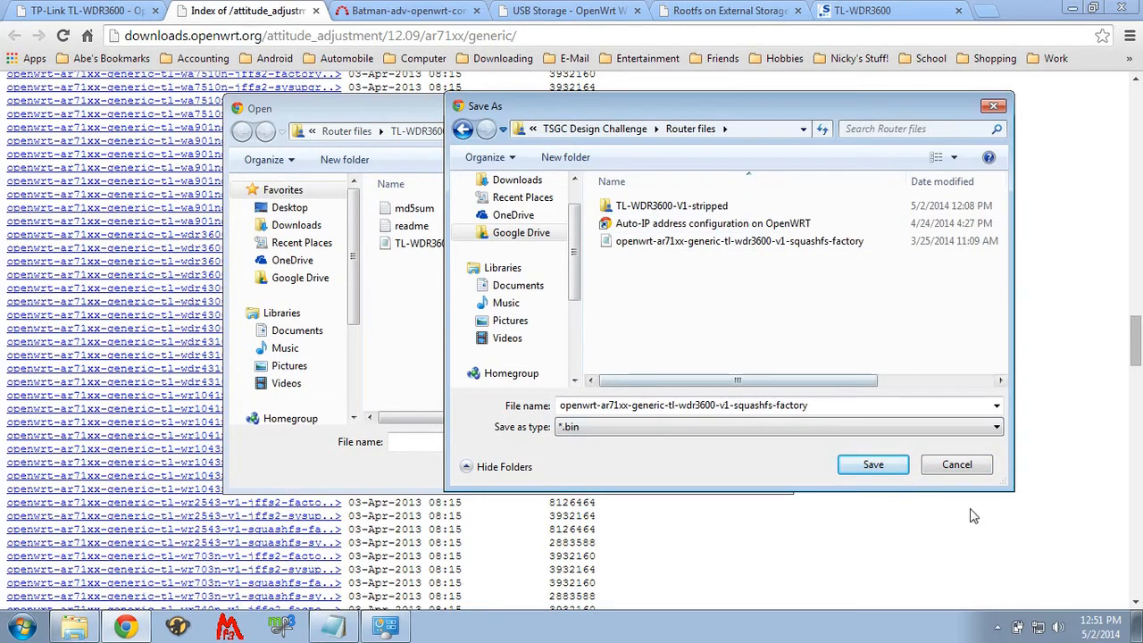
click(957, 464)
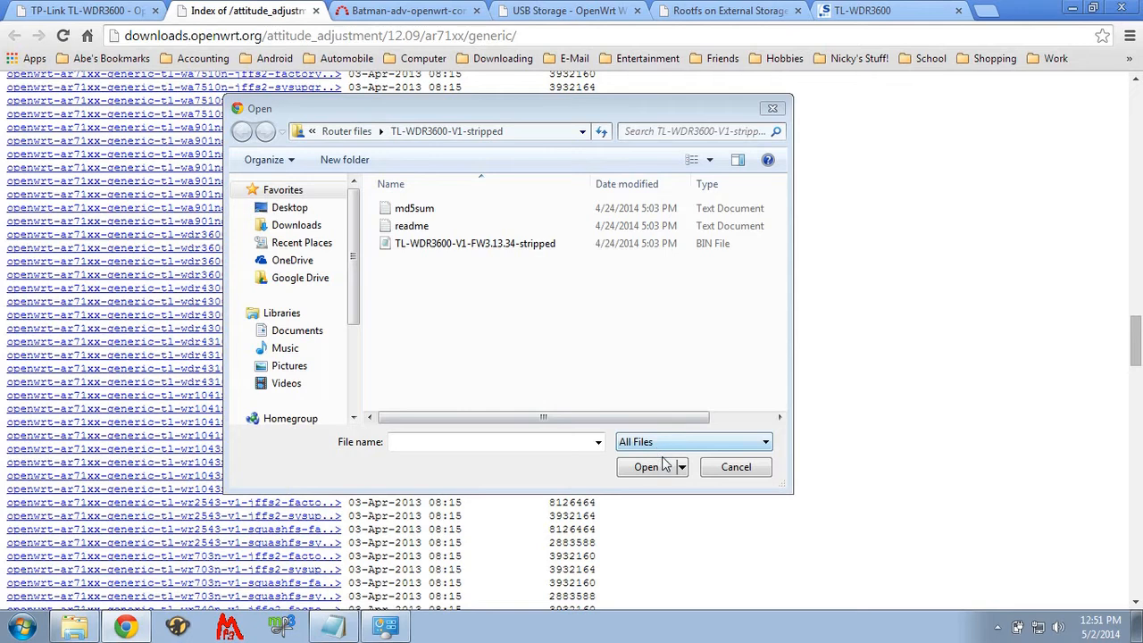
- Choose openwrt-ar71xx-generic-tl-wdr3600-v1-squashfs-factory from the Router files folder as the firmware file and run the upgrade
drag(491, 109, 734, 101)
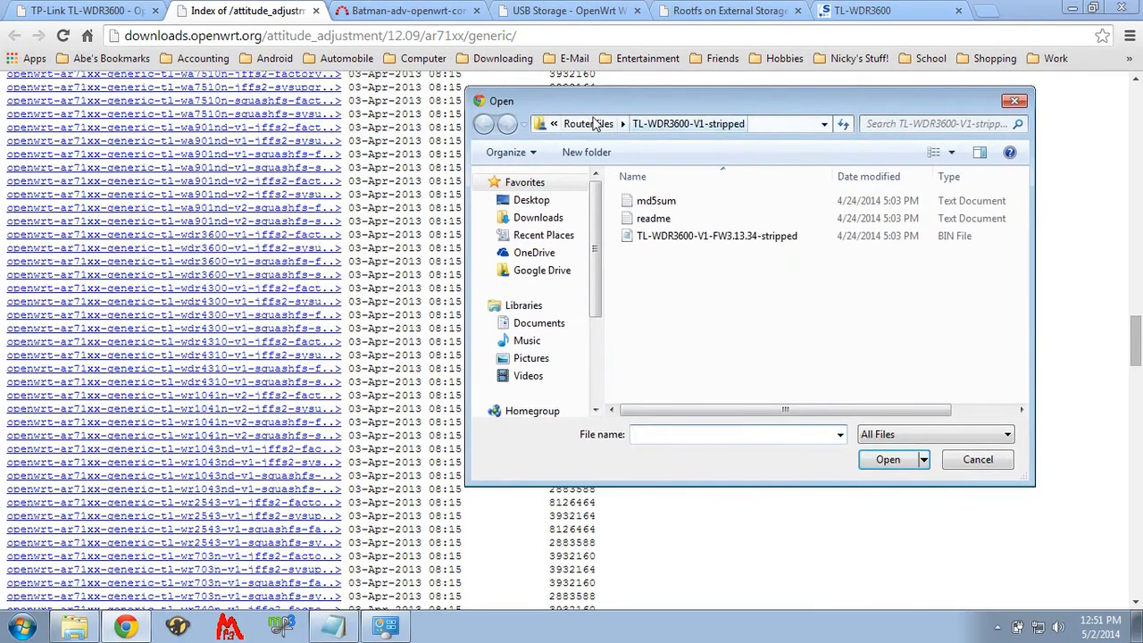
click(589, 124)
click(663, 308)
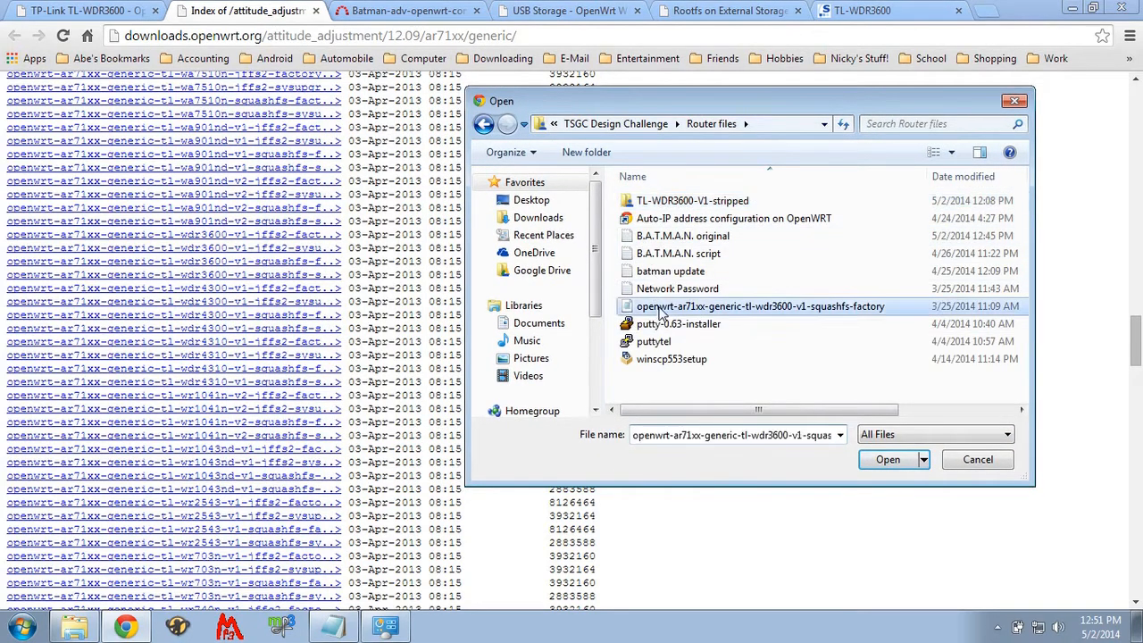
click(890, 461)
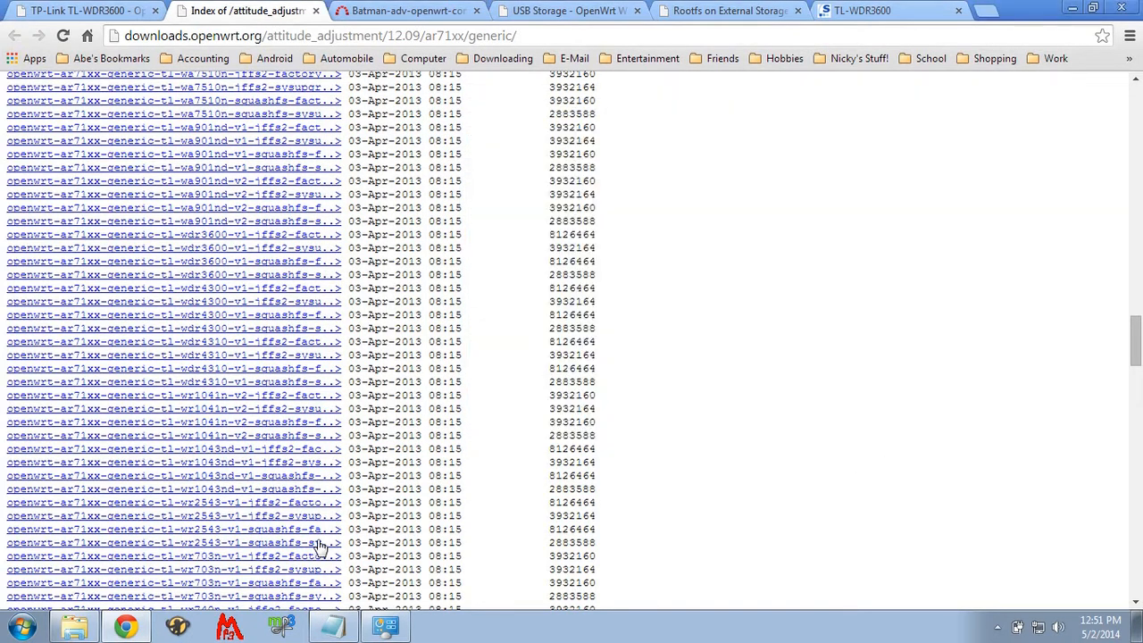
click(844, 12)
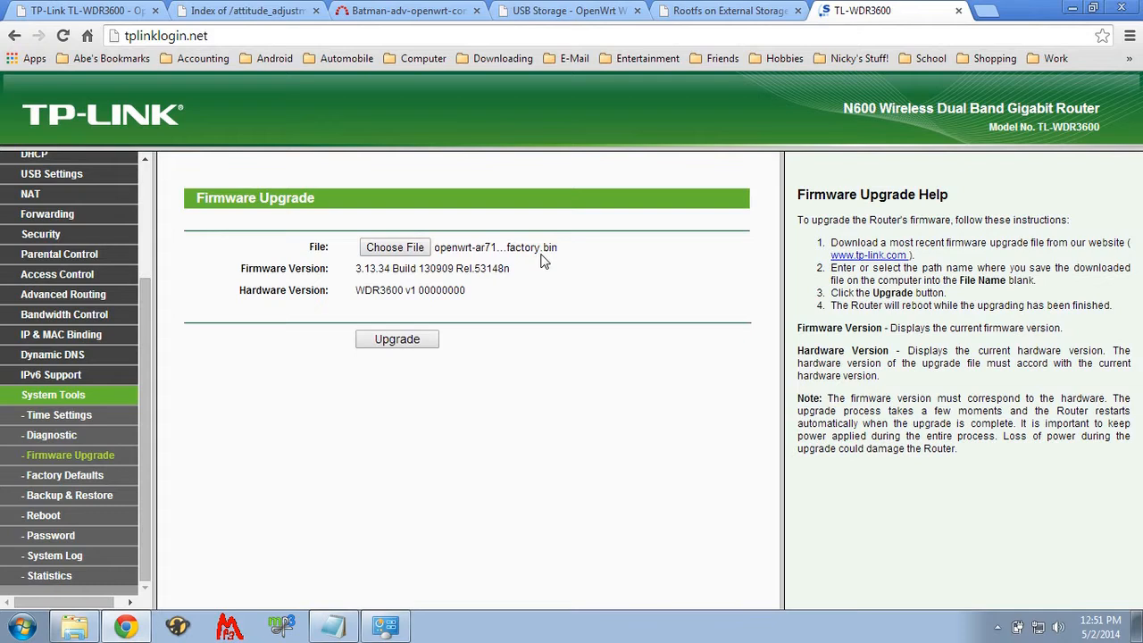
click(405, 342)
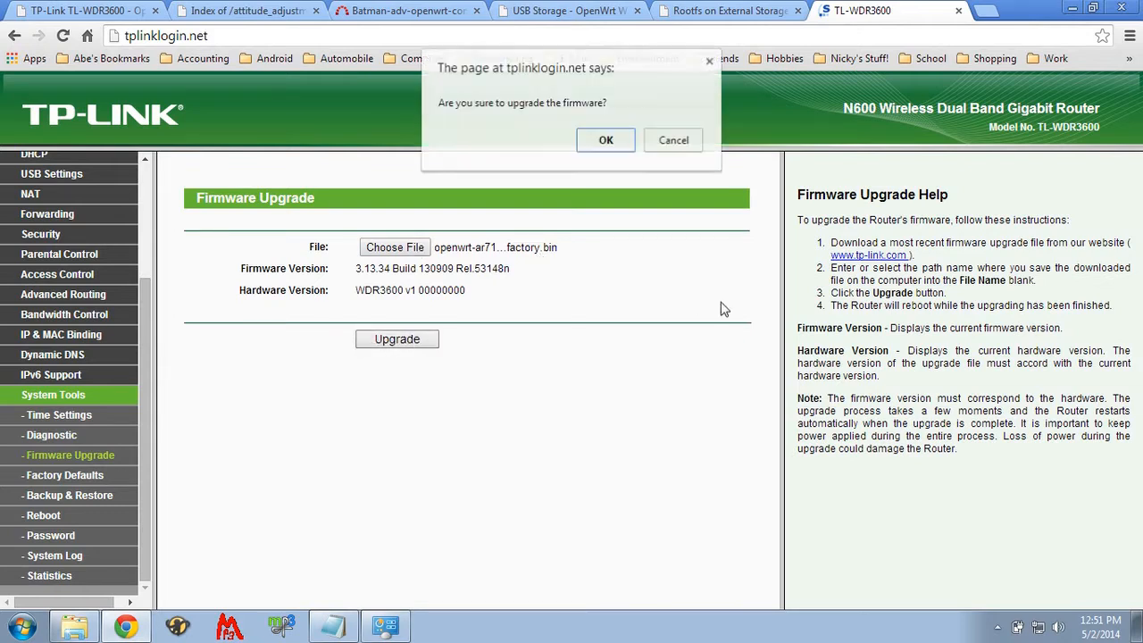
click(607, 143)
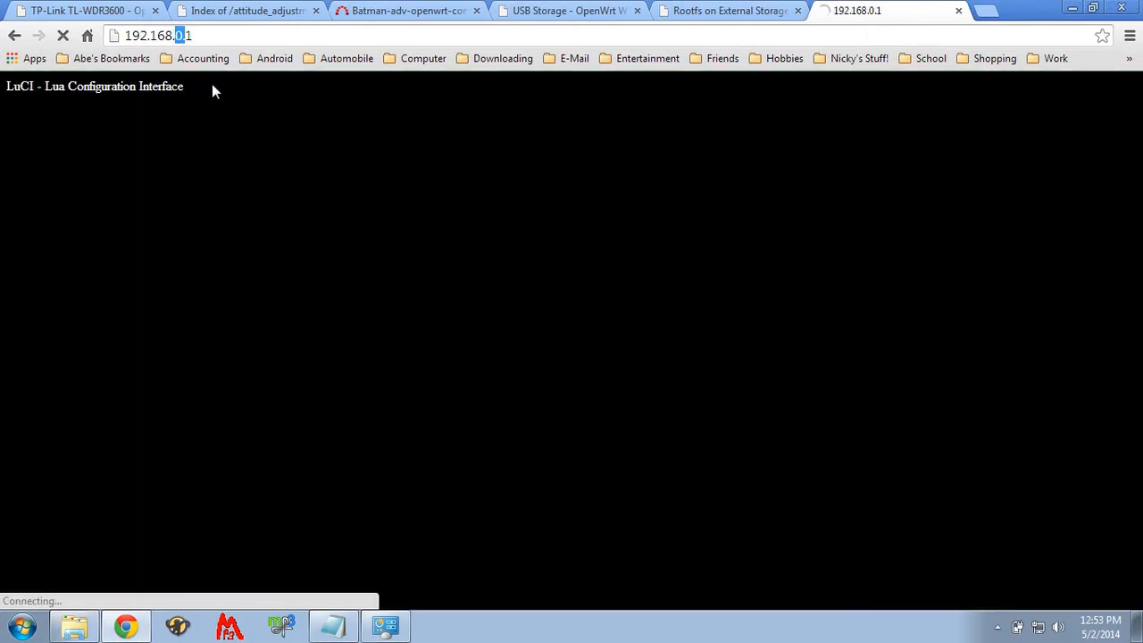
- Open 192.168.1.1 and log in to OpenWrt as root by entering the account password
text(192.168.1.1)
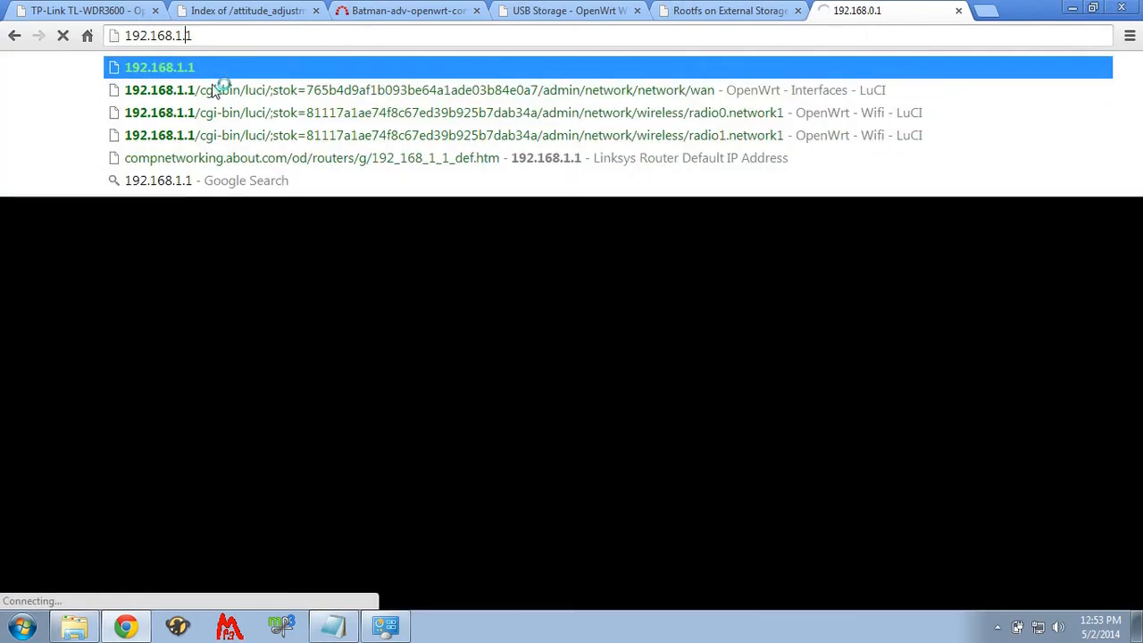
key(Return)
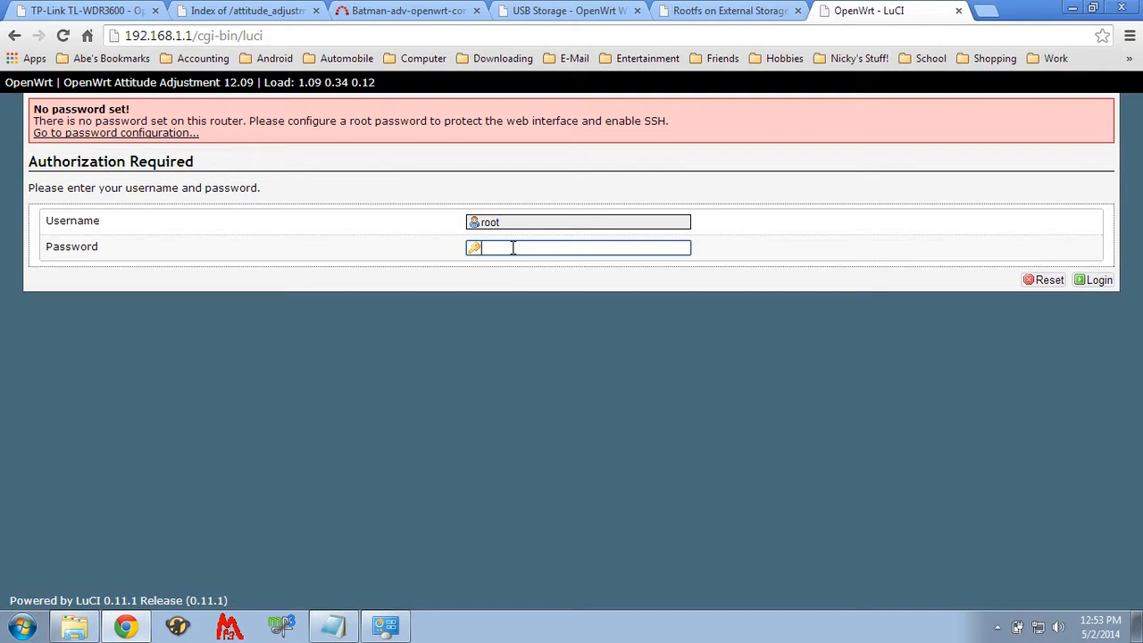
text(••••)
click(1091, 280)
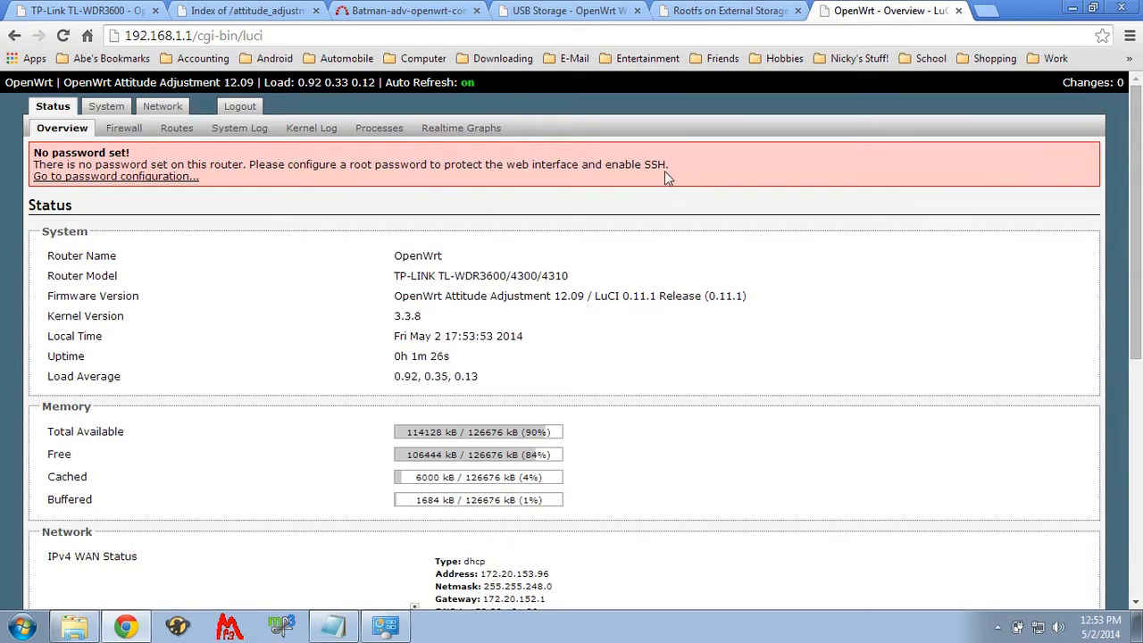
- Set and confirm a new administrator password for the router, and save and apply the change
click(183, 178)
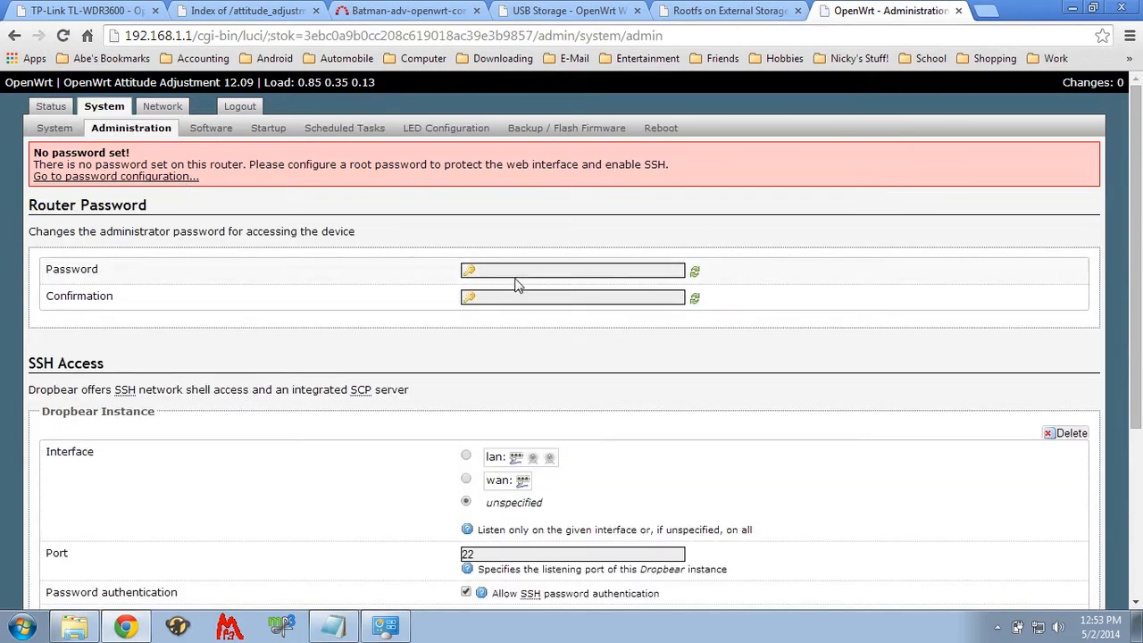
click(517, 272)
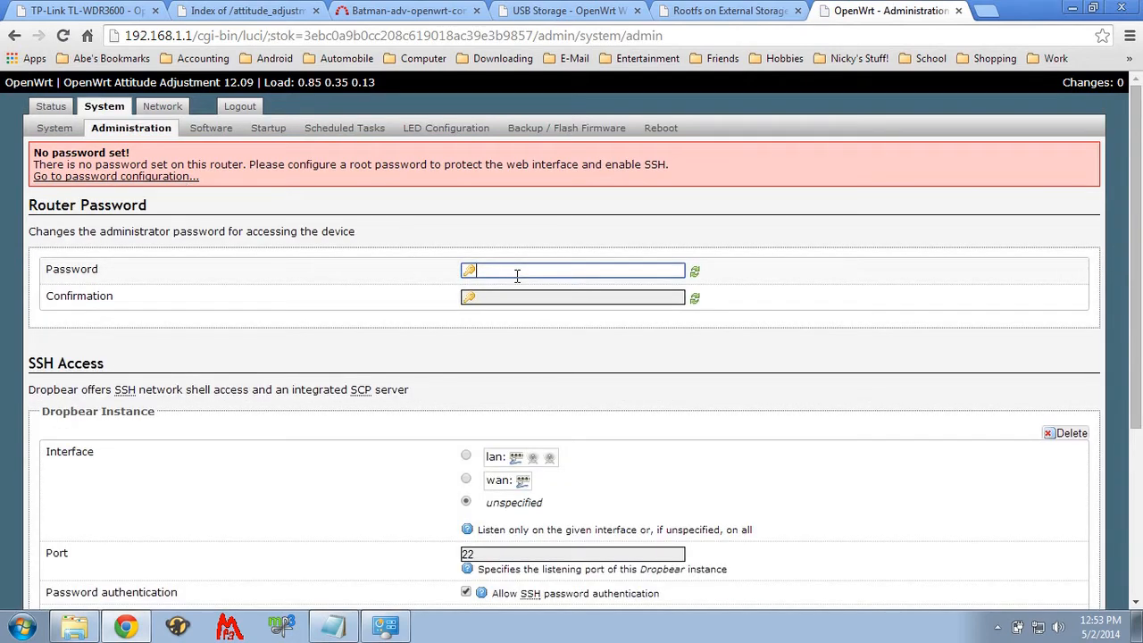
text(****)
key(Tab)
text(****)
scroll(799, 480, down, 3)
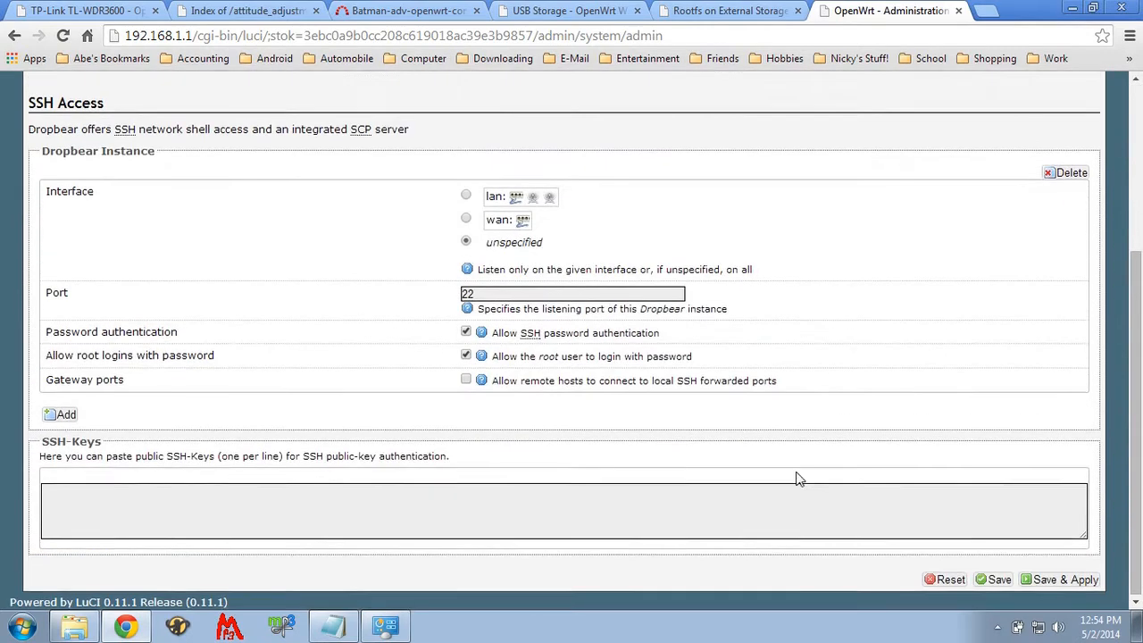
click(1060, 579)
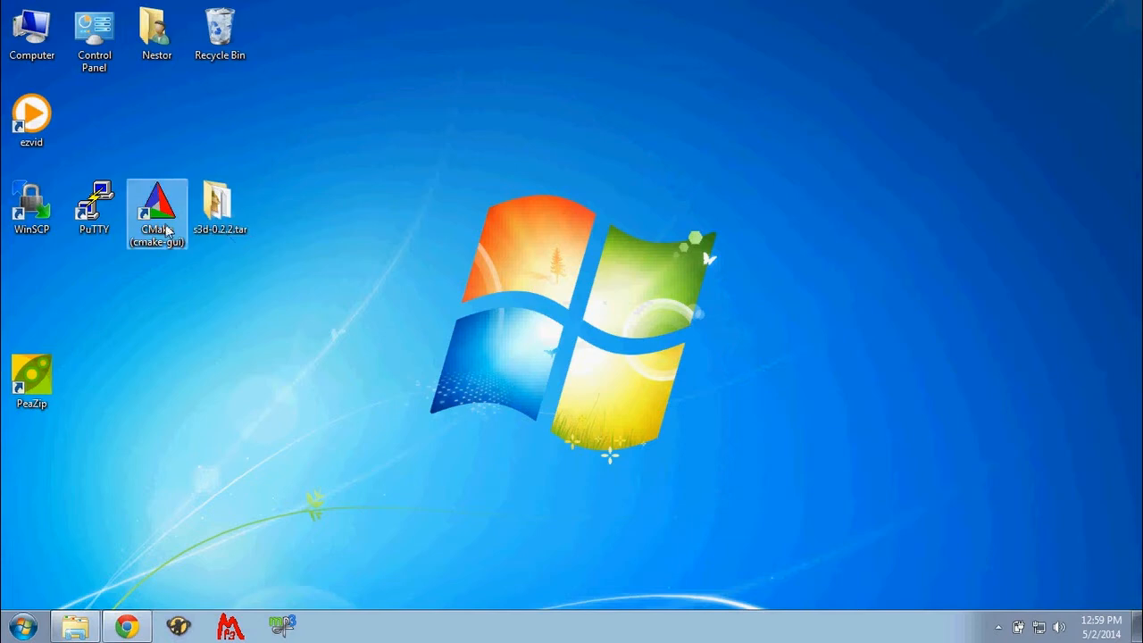
- Switch to WinSCP and create a new site using the SCP protocol and host name 192.168.1.1
click(32, 207)
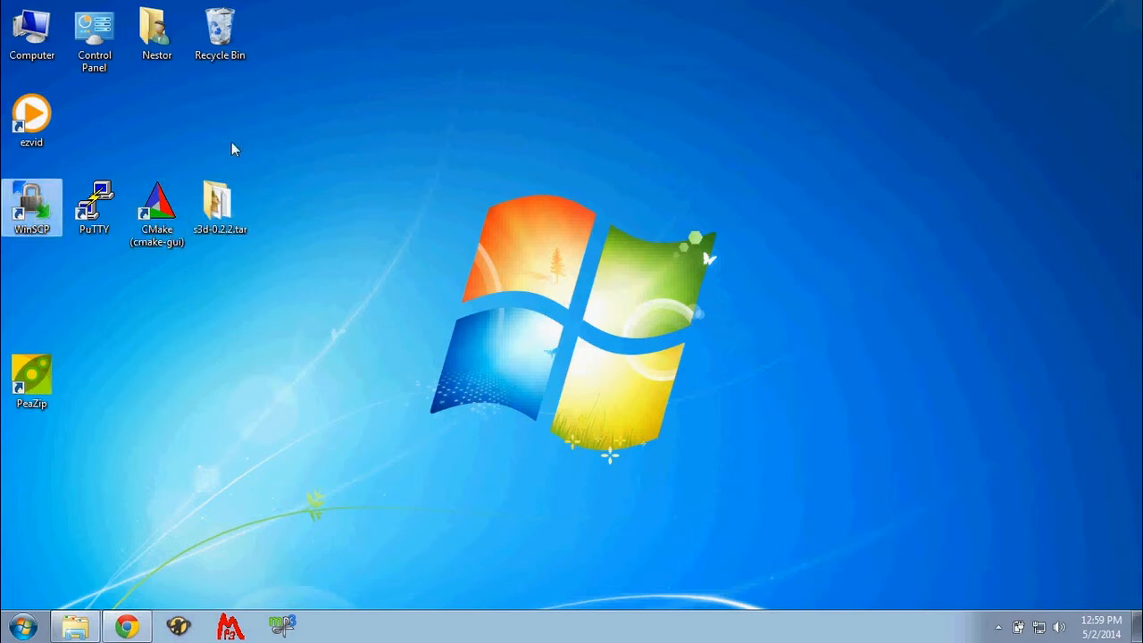
key(Return)
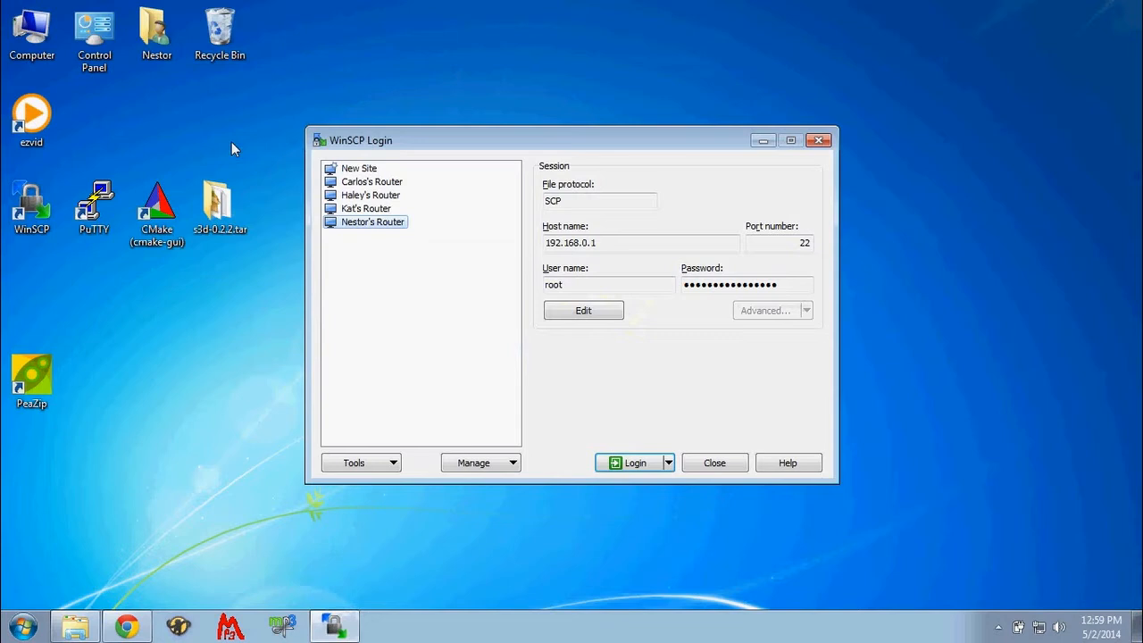
click(359, 167)
click(558, 202)
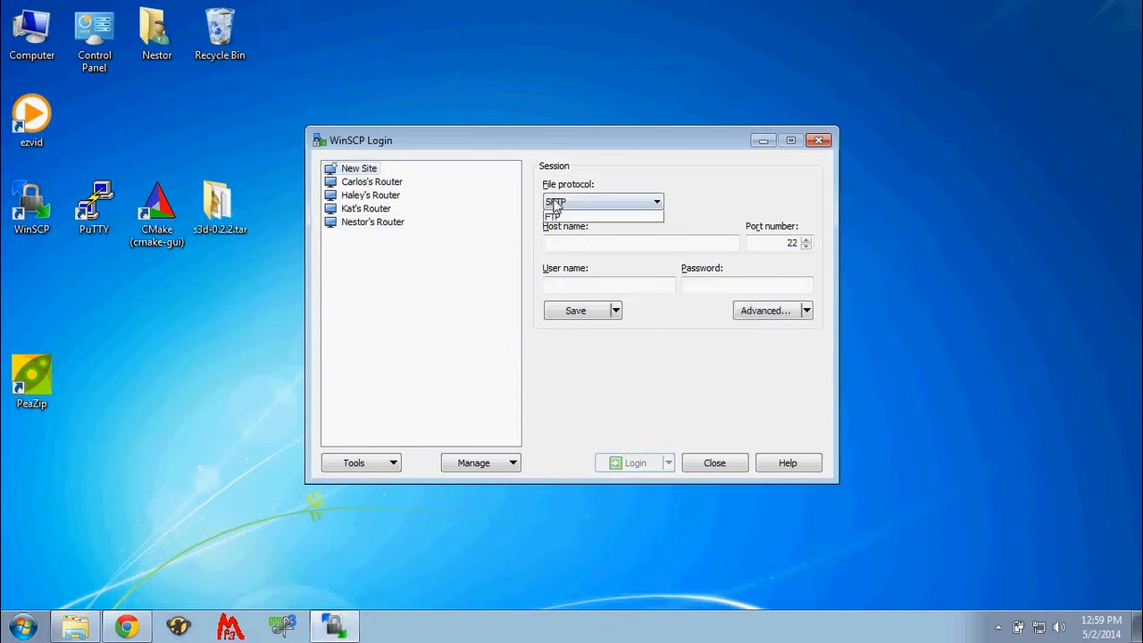
click(558, 227)
click(560, 241)
text(1)
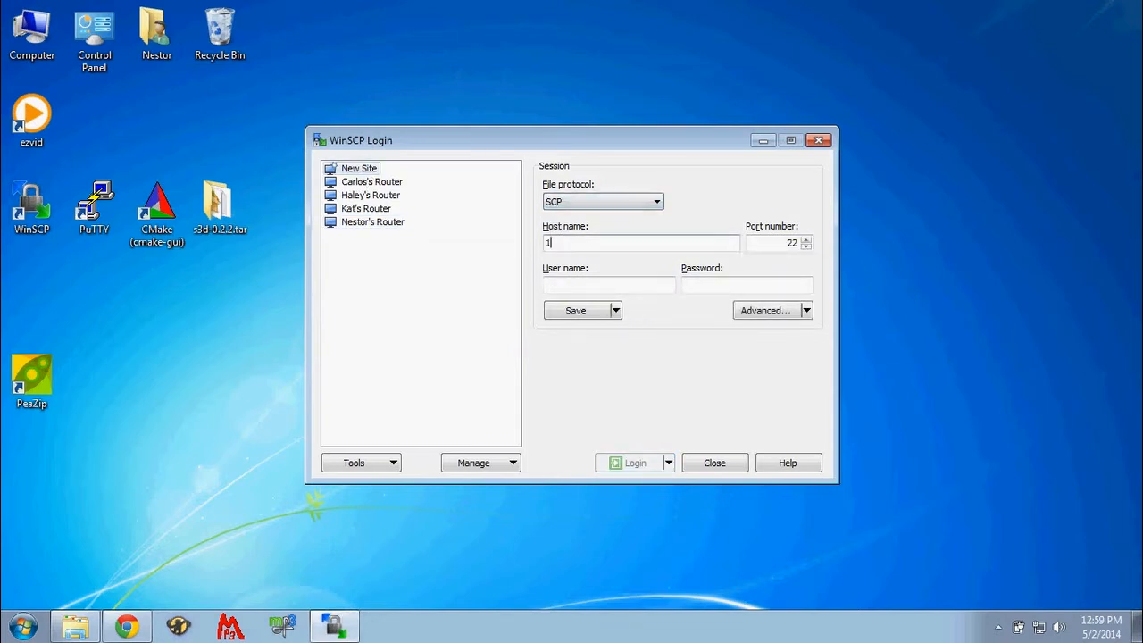
text(92.168)
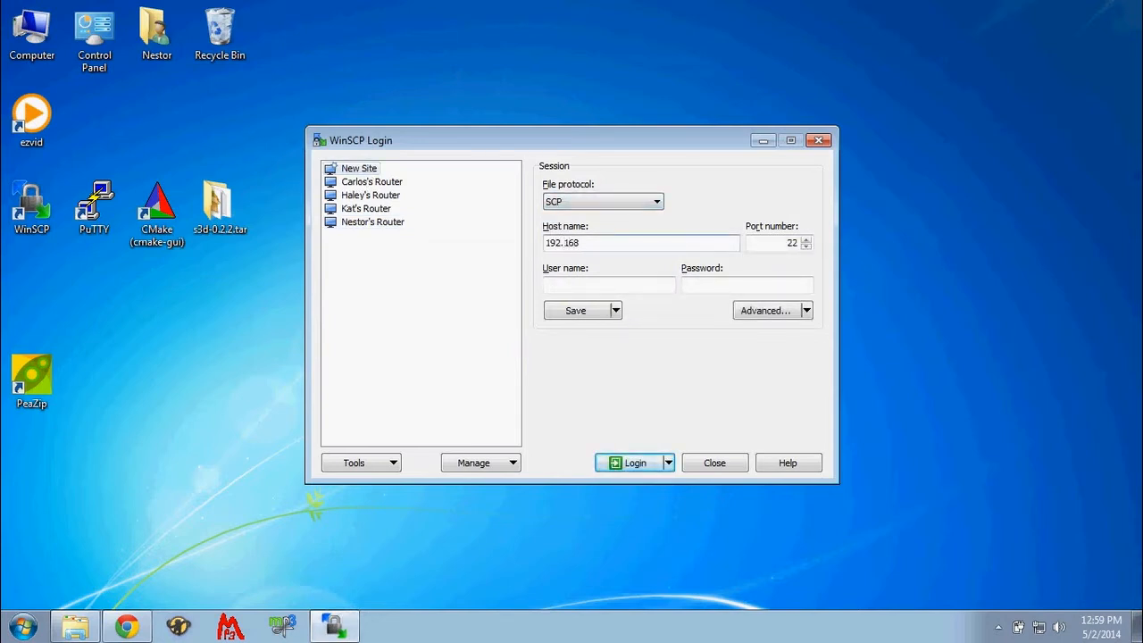
text(.1.1)
- Fill in the new site's login with the user name root and the router password
click(638, 284)
text(root)
click(748, 284)
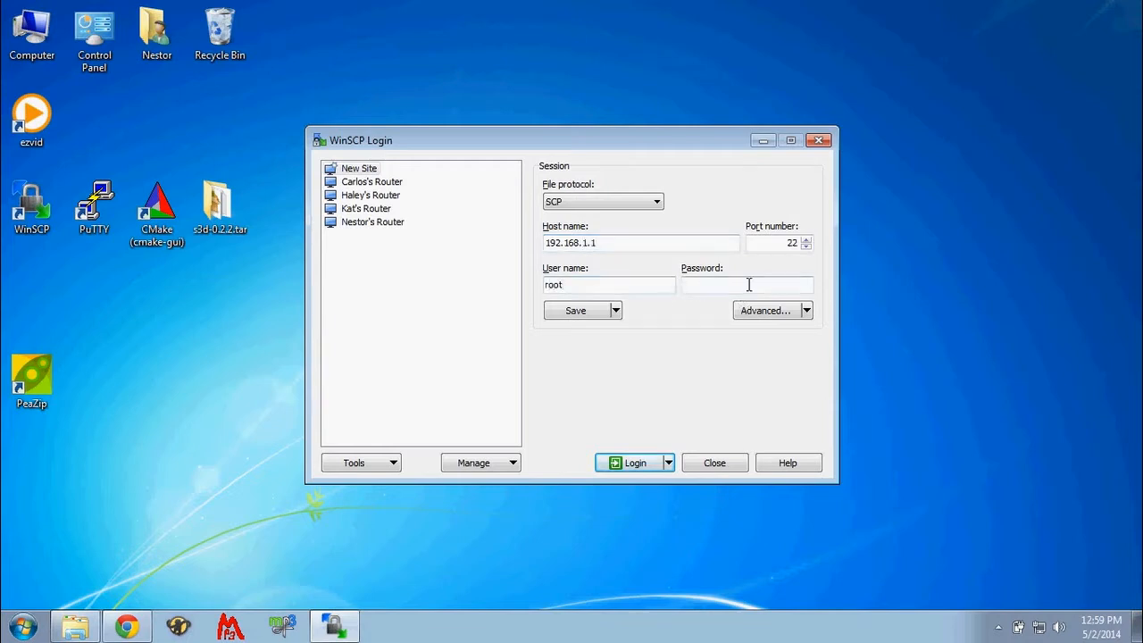
text(••)
key(BackSpace)
key(BackSpace)
text(••••)
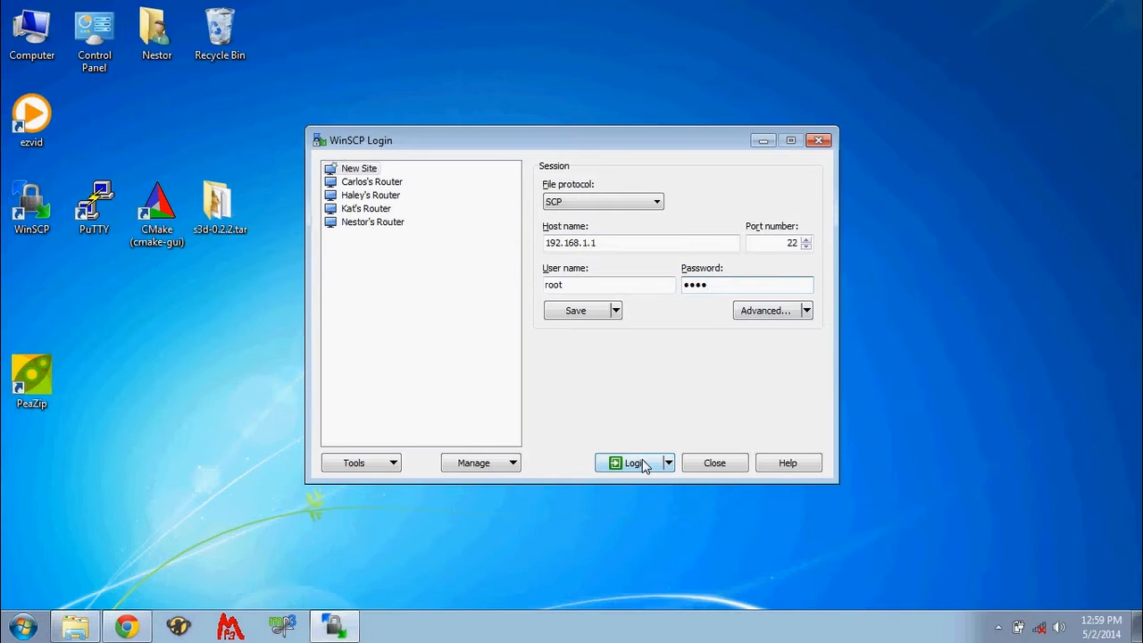
- Change the Lookup user groups option in the site's advanced SCP/Shell settings and accept the change
click(750, 313)
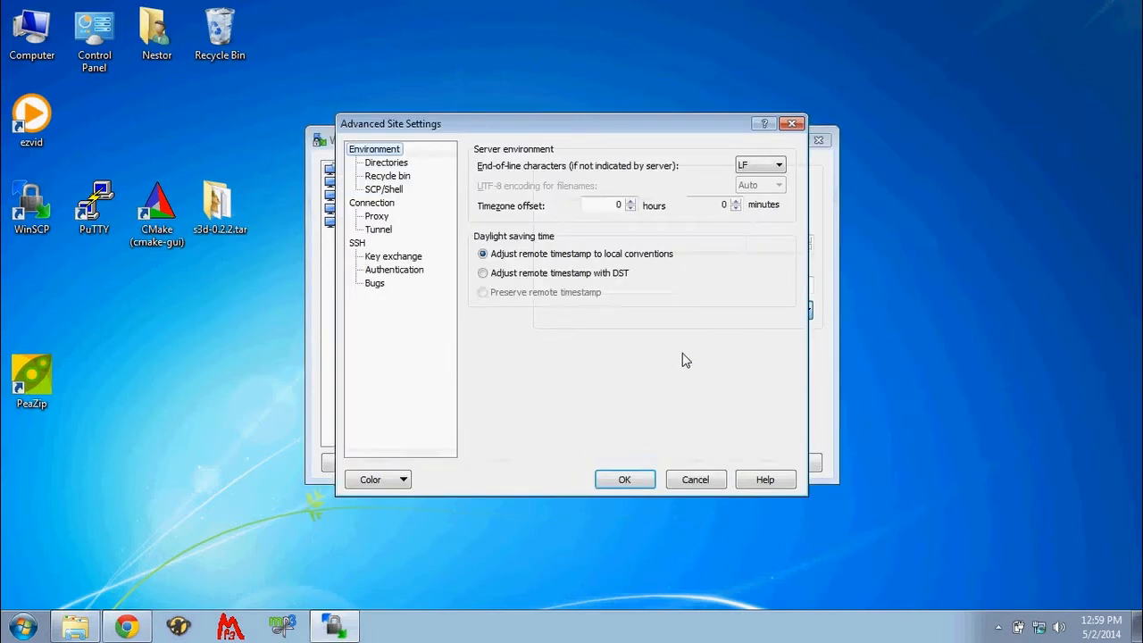
click(373, 203)
click(383, 189)
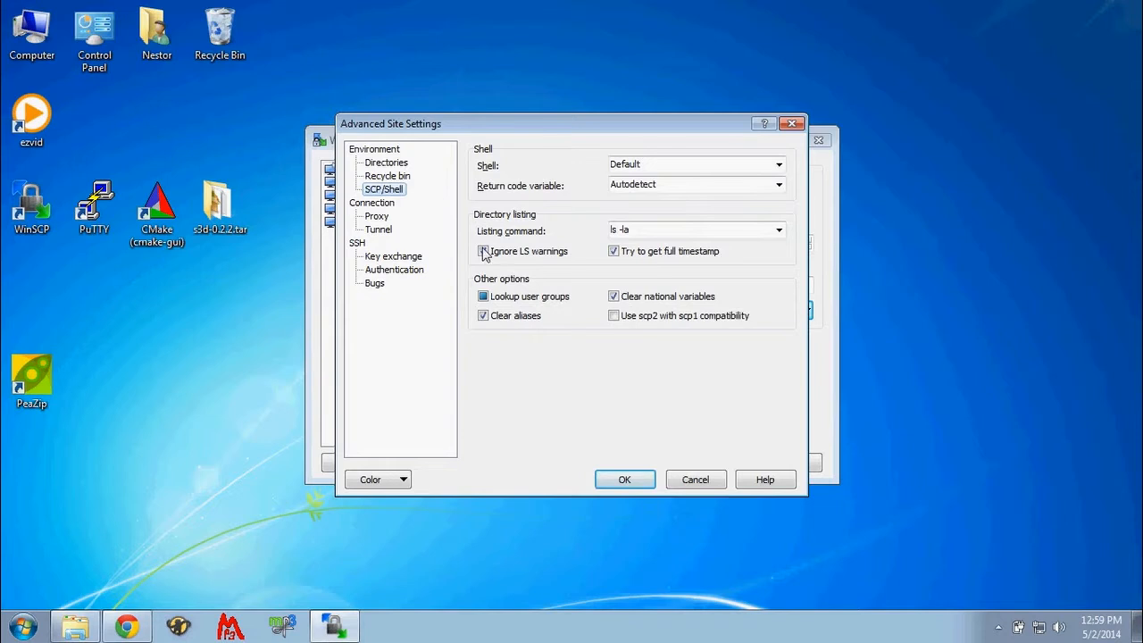
click(483, 298)
click(616, 478)
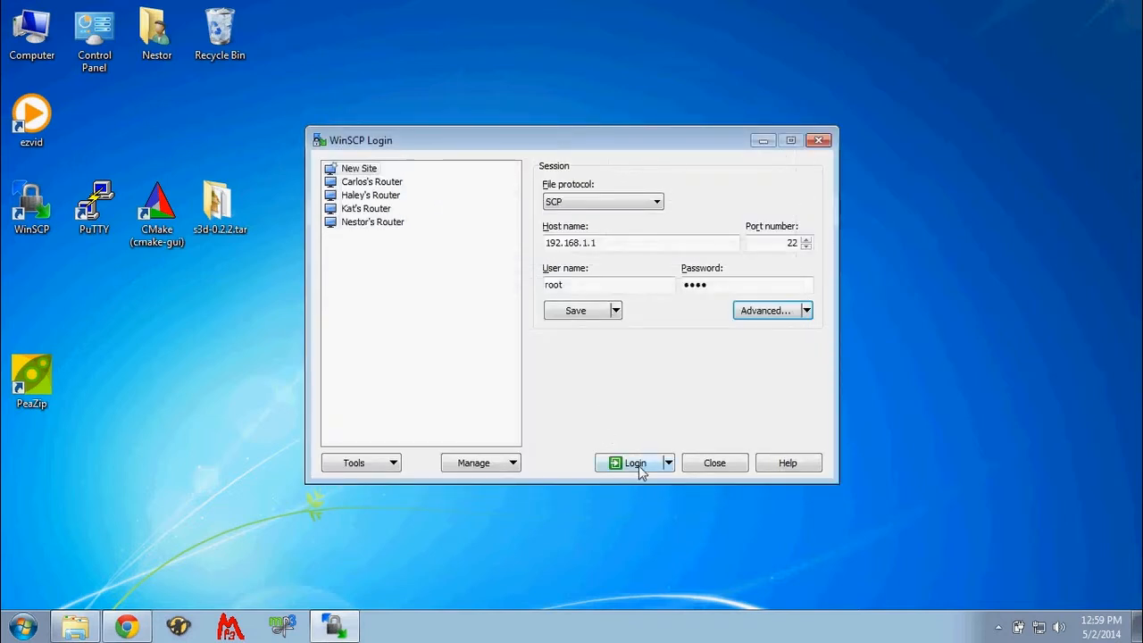
- Save the session as a site under its suggested name, with the password stored
click(574, 311)
click(453, 328)
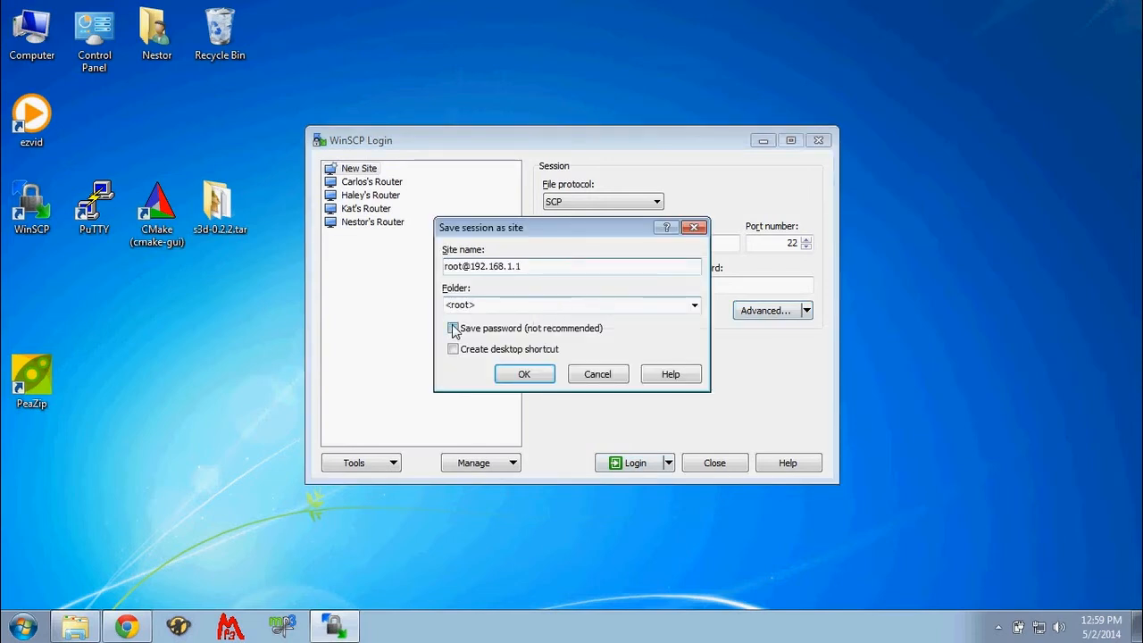
click(522, 375)
- Log in to the router's site and update the cached host key
click(628, 463)
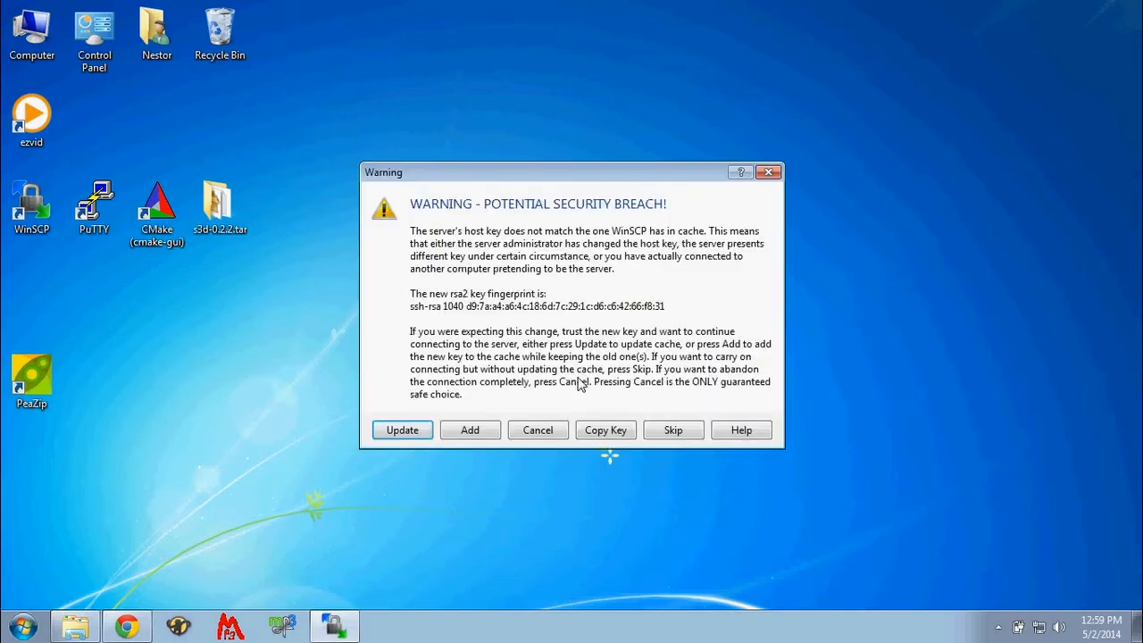
click(402, 431)
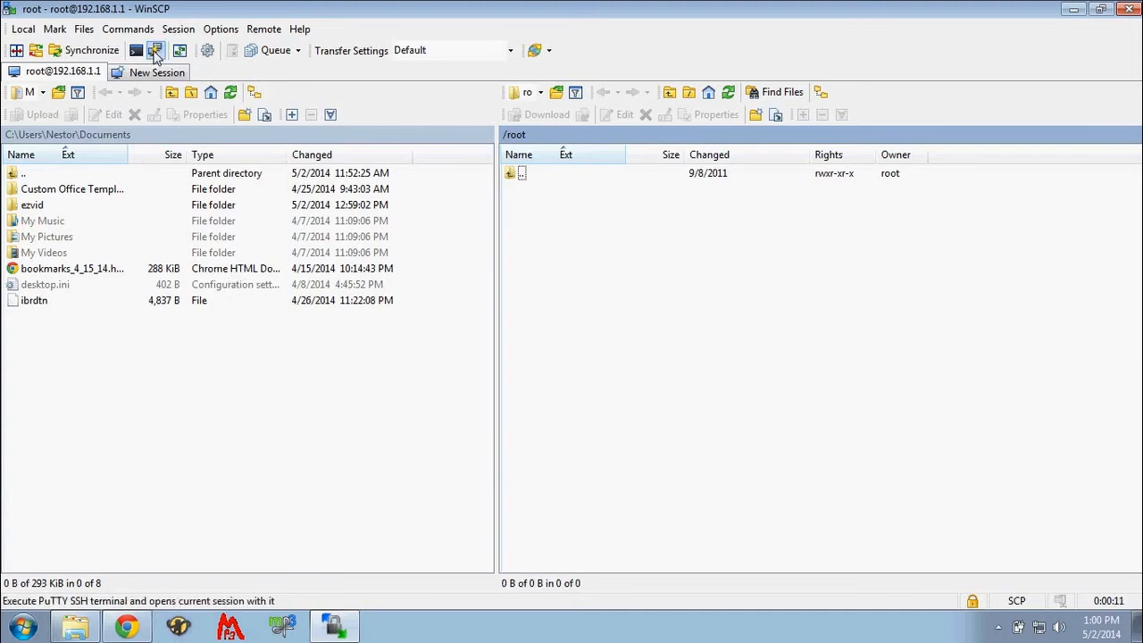
- Open the current session in a PuTTY SSH terminal and log in with the router's root password
click(156, 52)
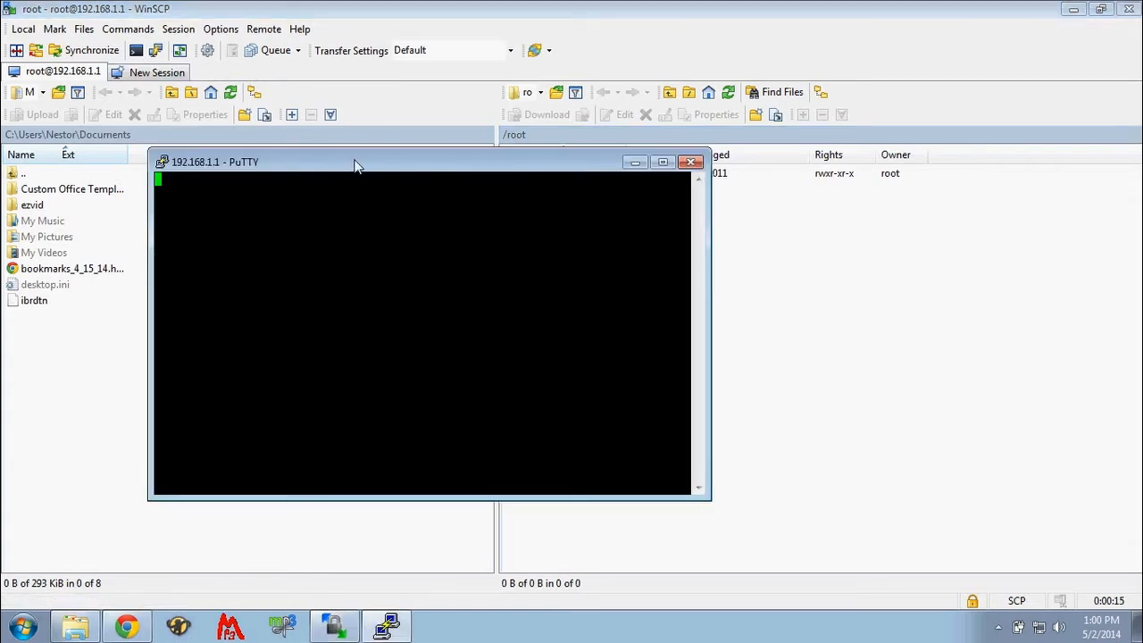
drag(357, 164, 370, 105)
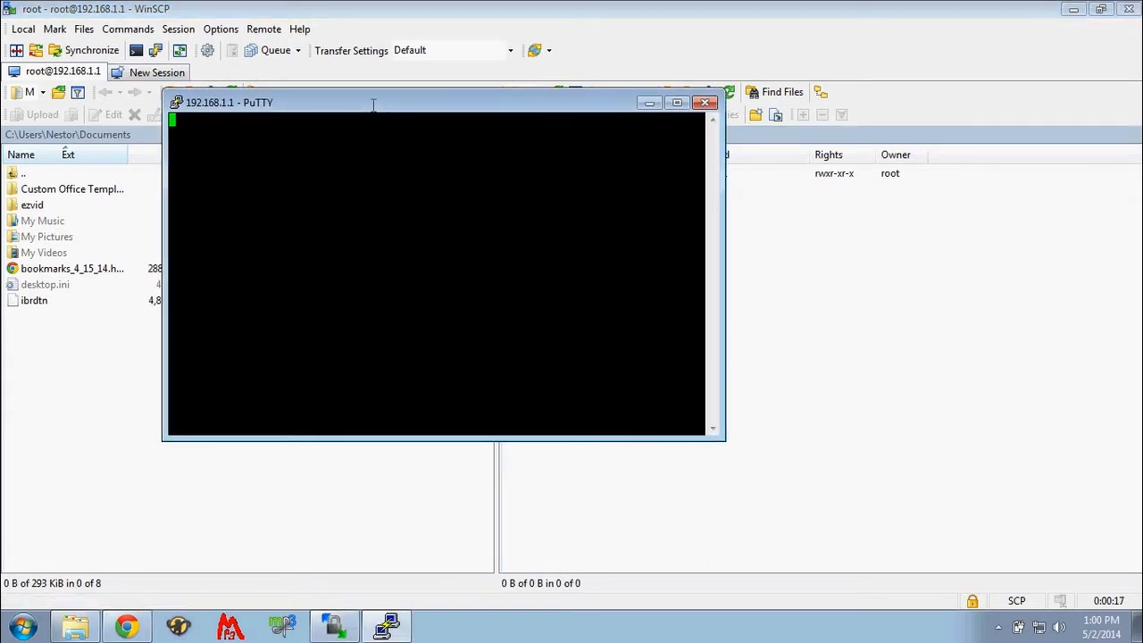
click(468, 457)
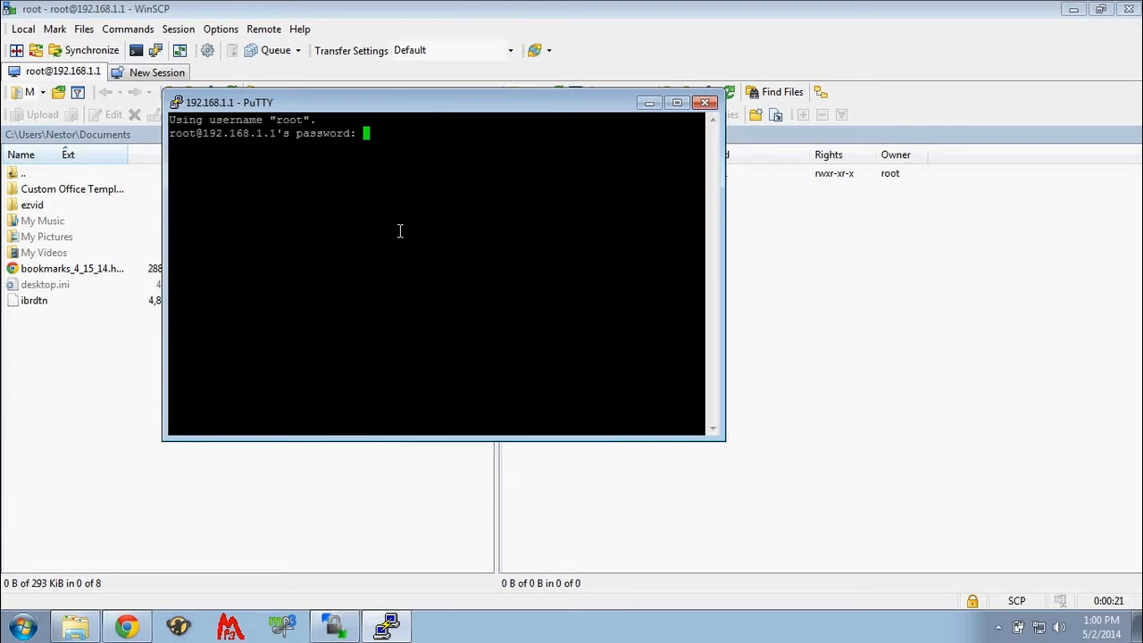
key(Return)
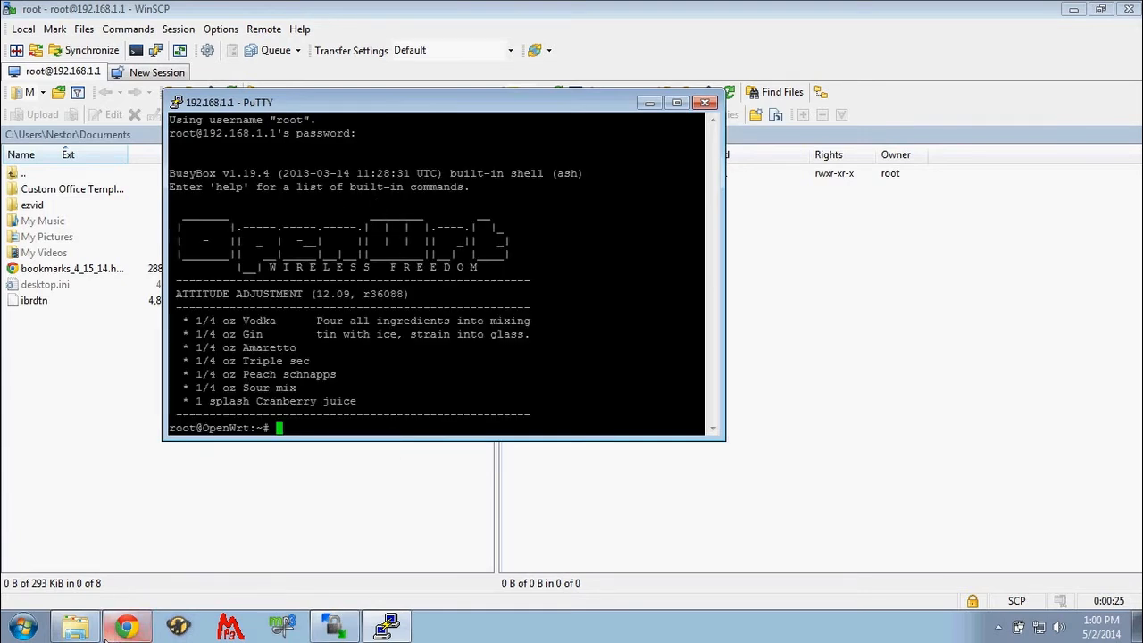
click(100, 595)
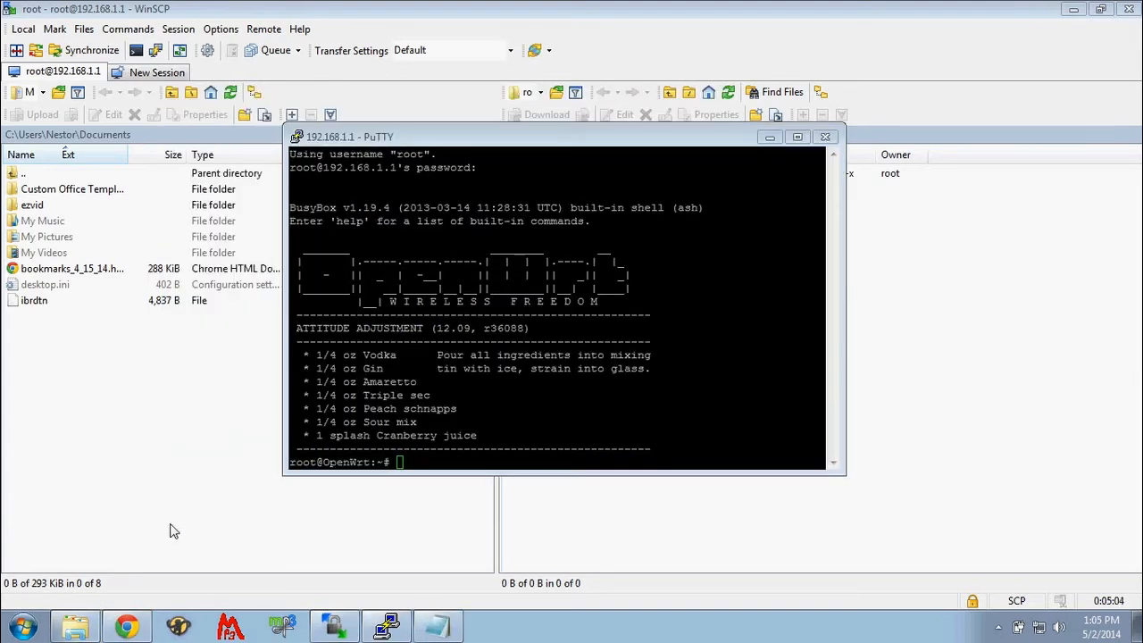
- Update the router's list of available packages with opkg update
click(429, 466)
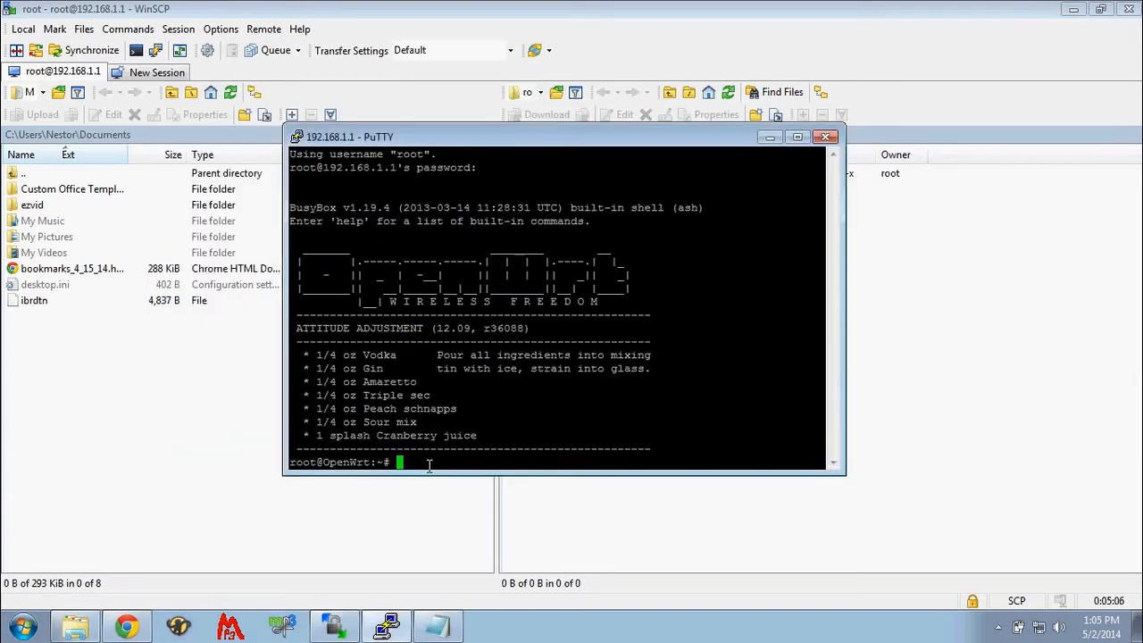
text(opkg update)
key(Return)
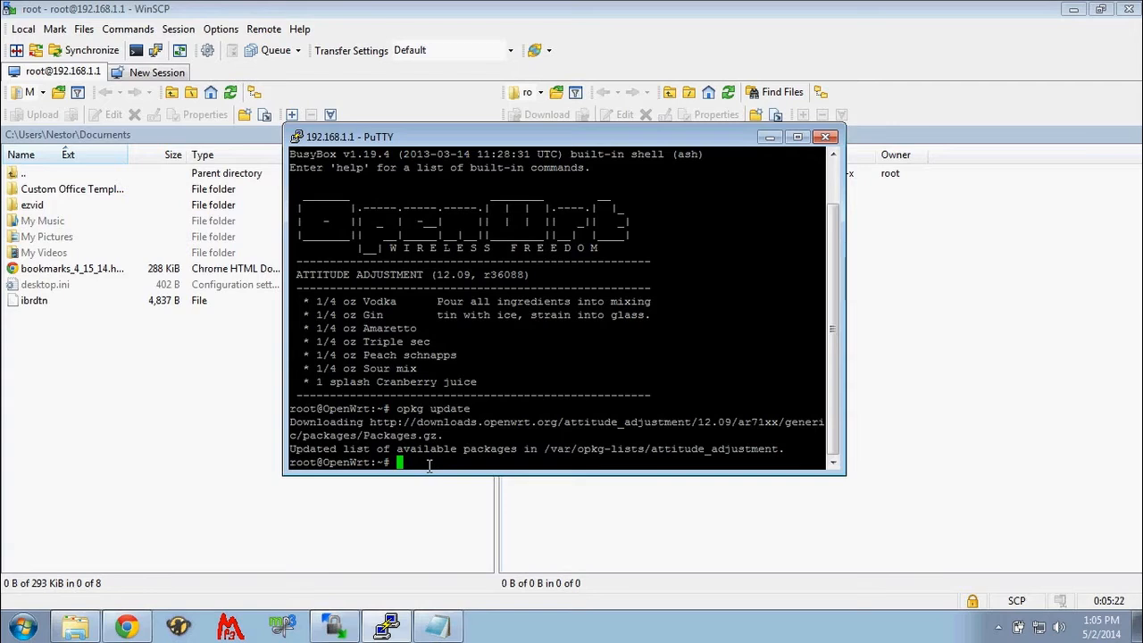
- Run opkg install for kmod-usb-storage, block-mount, efsprogs, kmod-fs-ext4, kmod-batman-adv, kmod-ath9k-htc and fdisk
text(opkg install kmod-us)
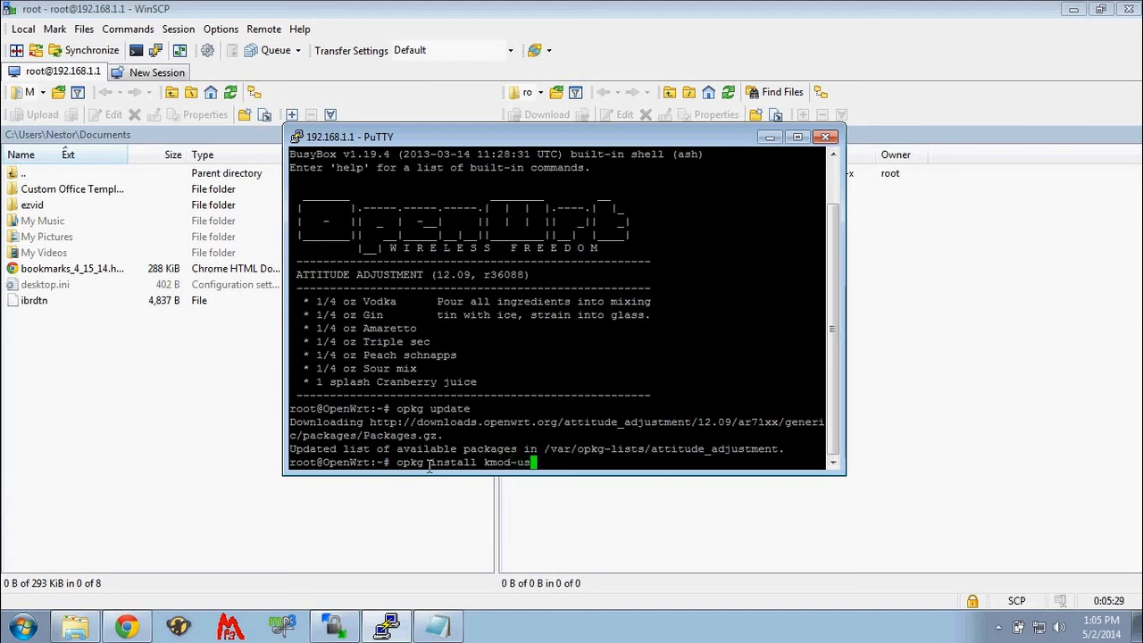
text(b-storg)
key(BackSpace)
text(age block-mount )
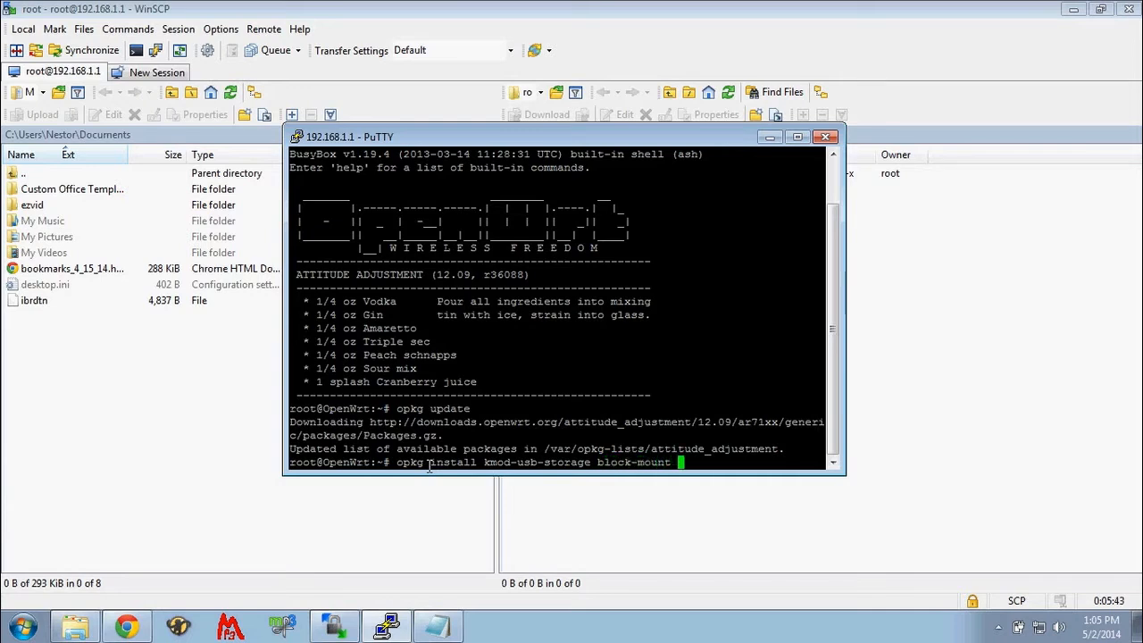
text(efsprogs)
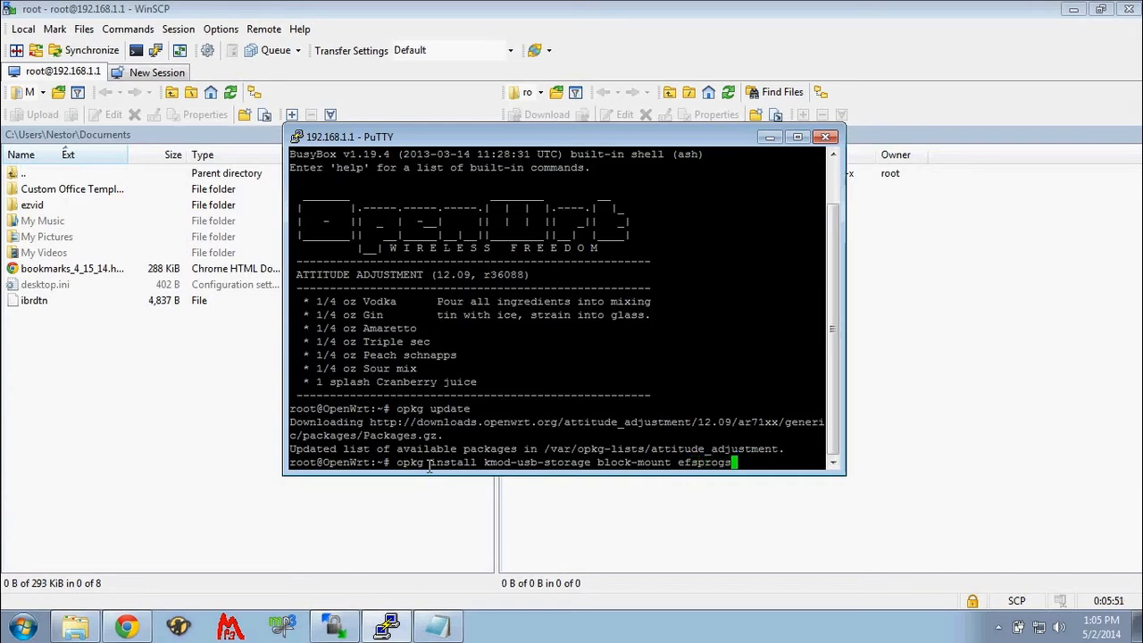
text( kmod)
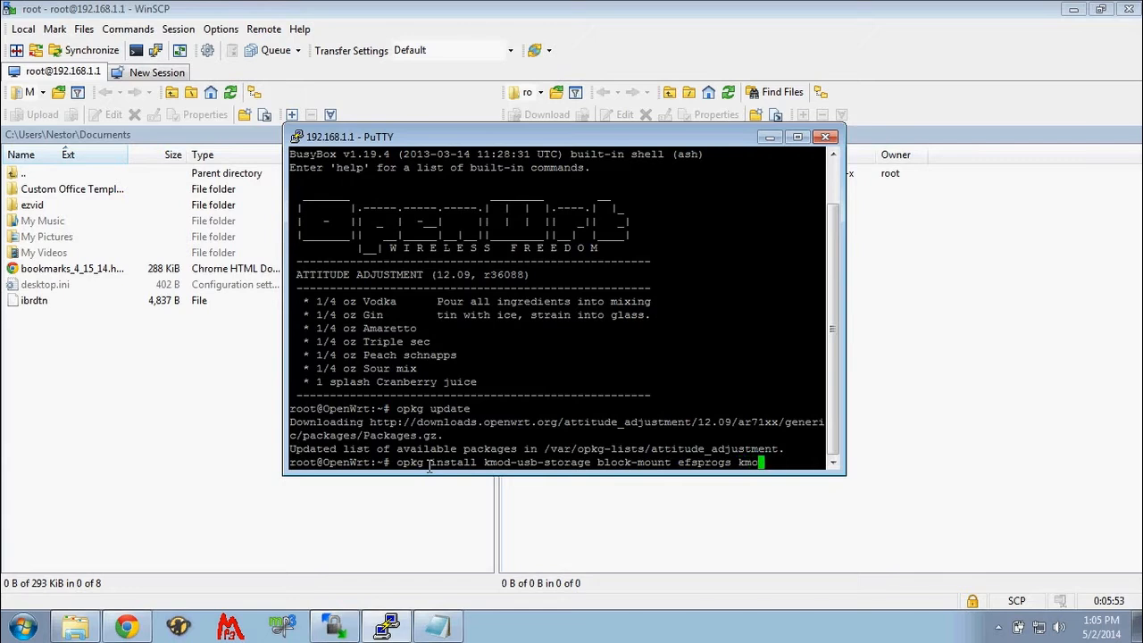
text(-fs-ext4)
key(Return)
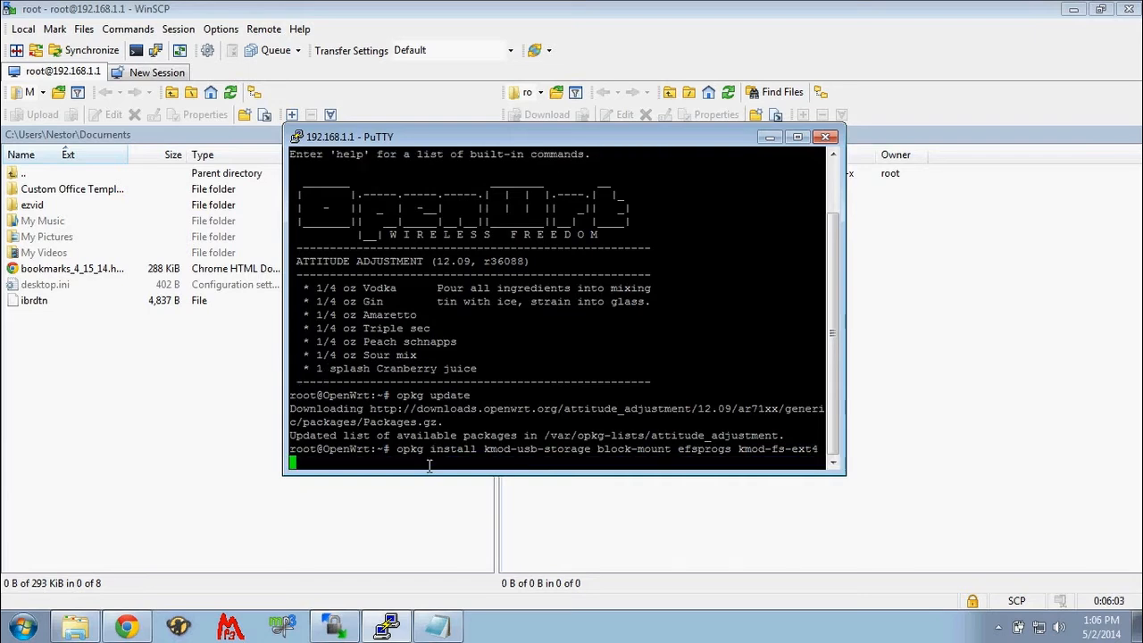
text(kmod-batman-adv)
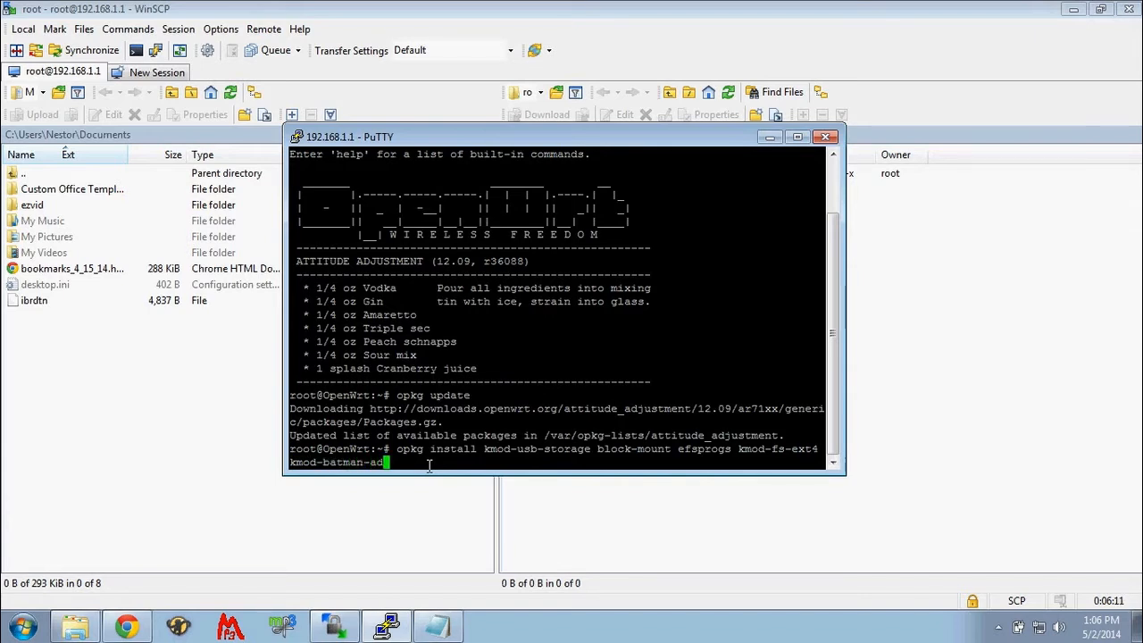
text( kmod-)
text(ath9k-htc)
key(BackSpace)
key(BackSpace)
key(BackSpace)
text(htc)
key(BackSpace)
key(BackSpace)
text(tc fdisk)
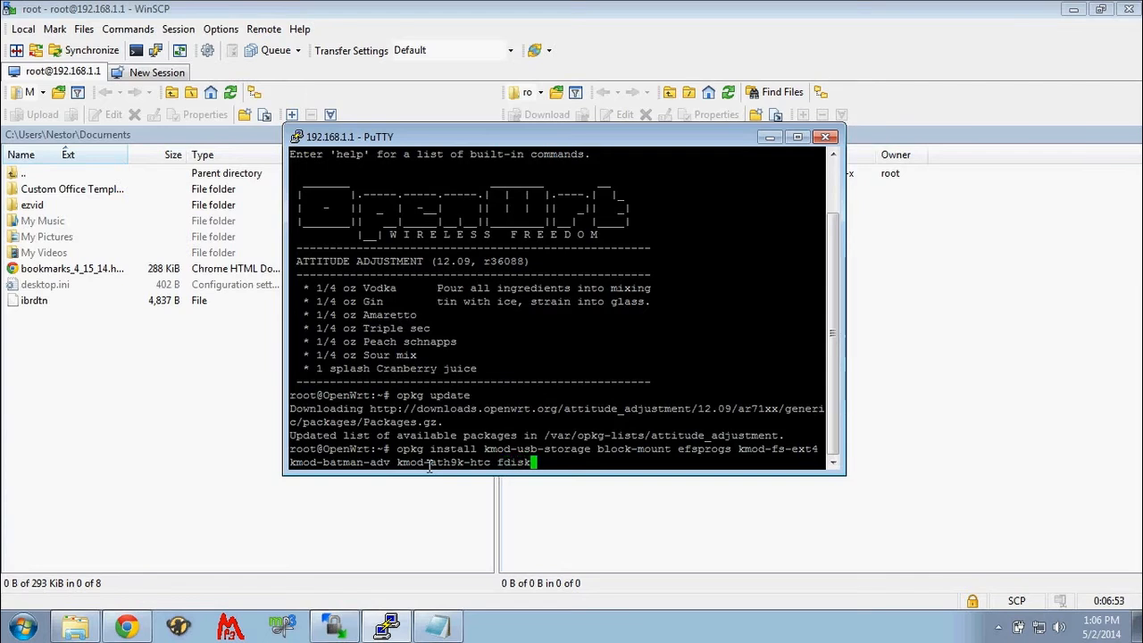
key(Return)
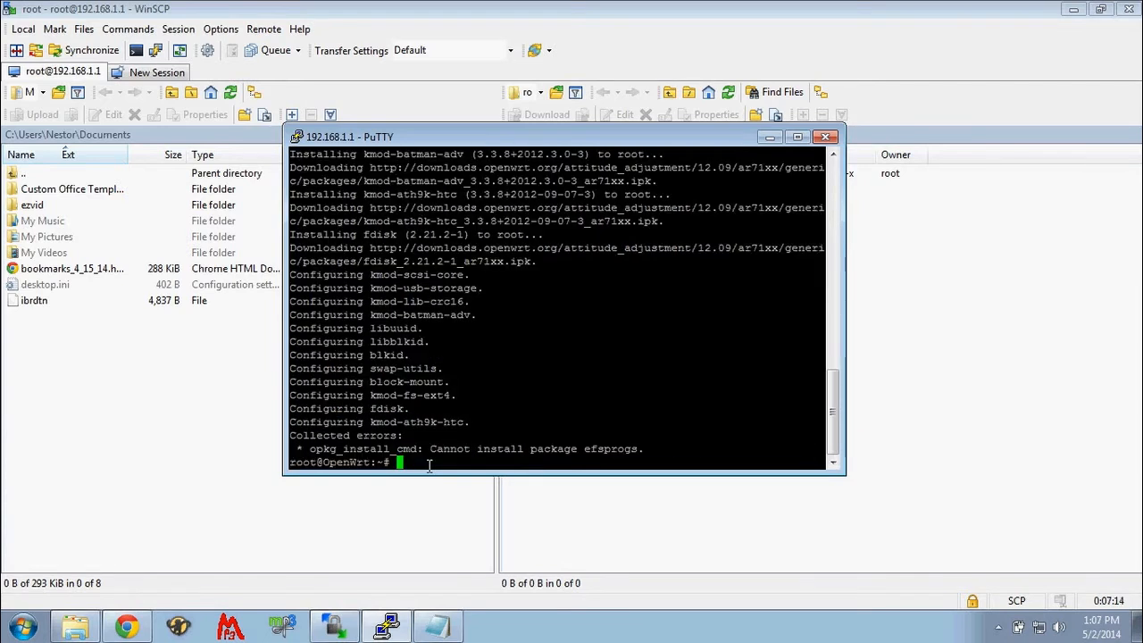
- Install the e2fsprogs package on the router with opkg
text(opkg install e2fs)
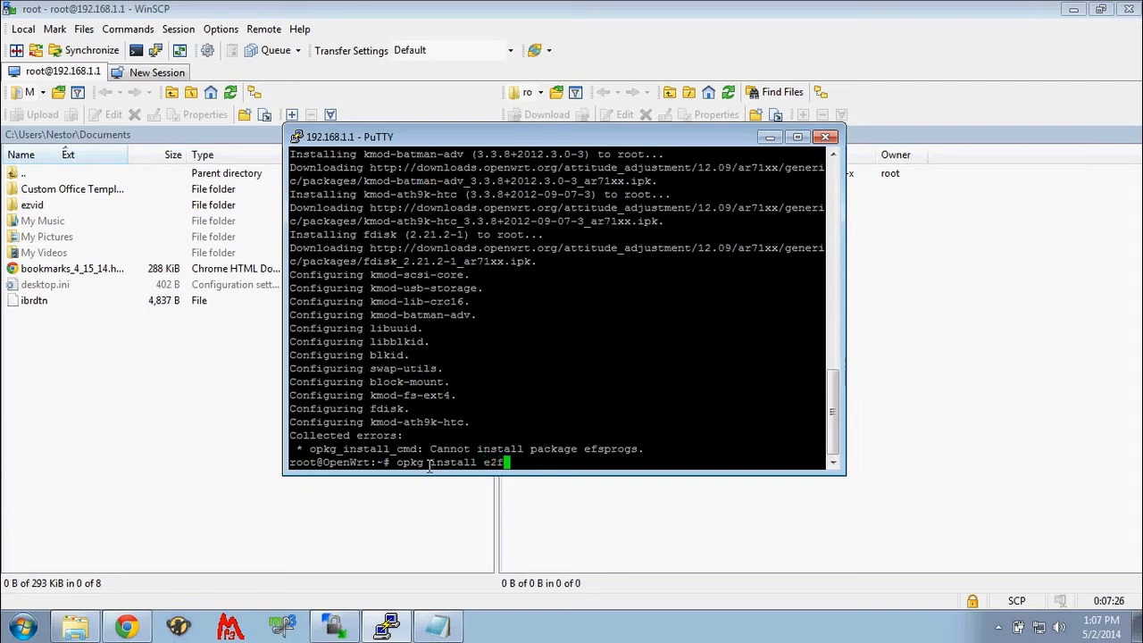
text(progs)
key(Return)
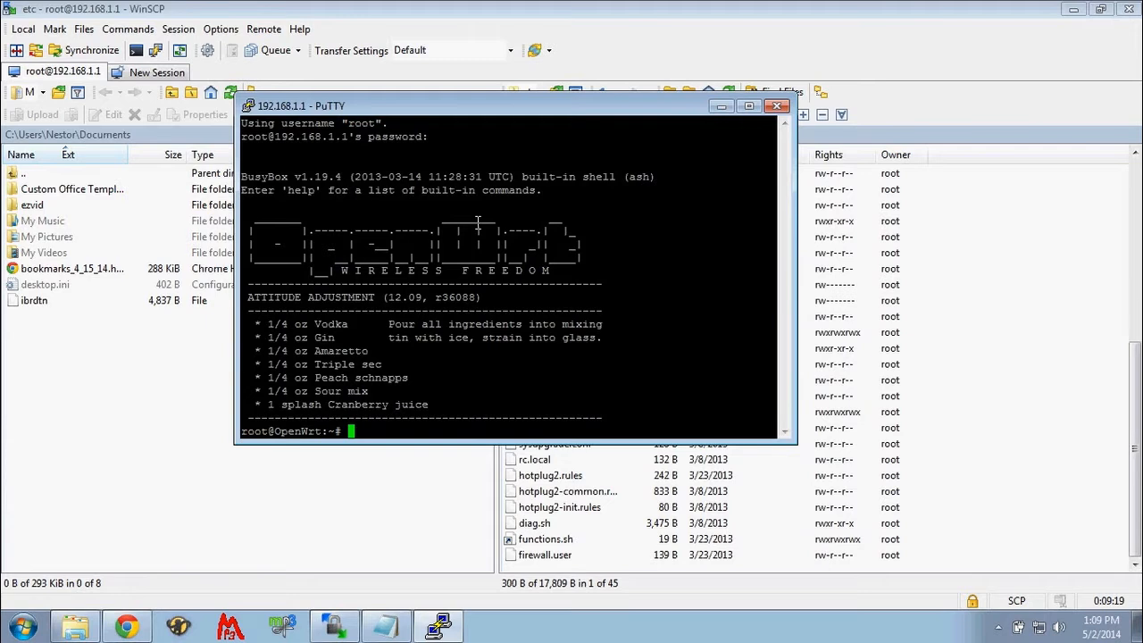
- List the router's disks and partitions with fdisk -l to identify the USB drive
text(fdisk -l)
key(Return)
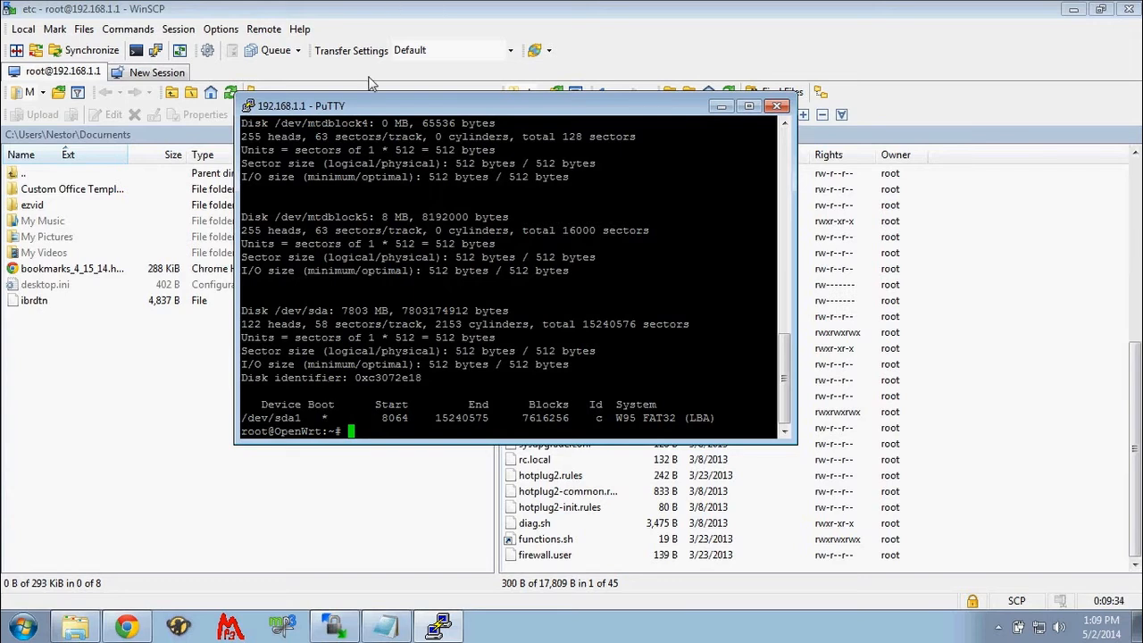
- Format the USB partition /dev/sda1 as ext4 with mkfs.ext4
text(mkfs.ext4)
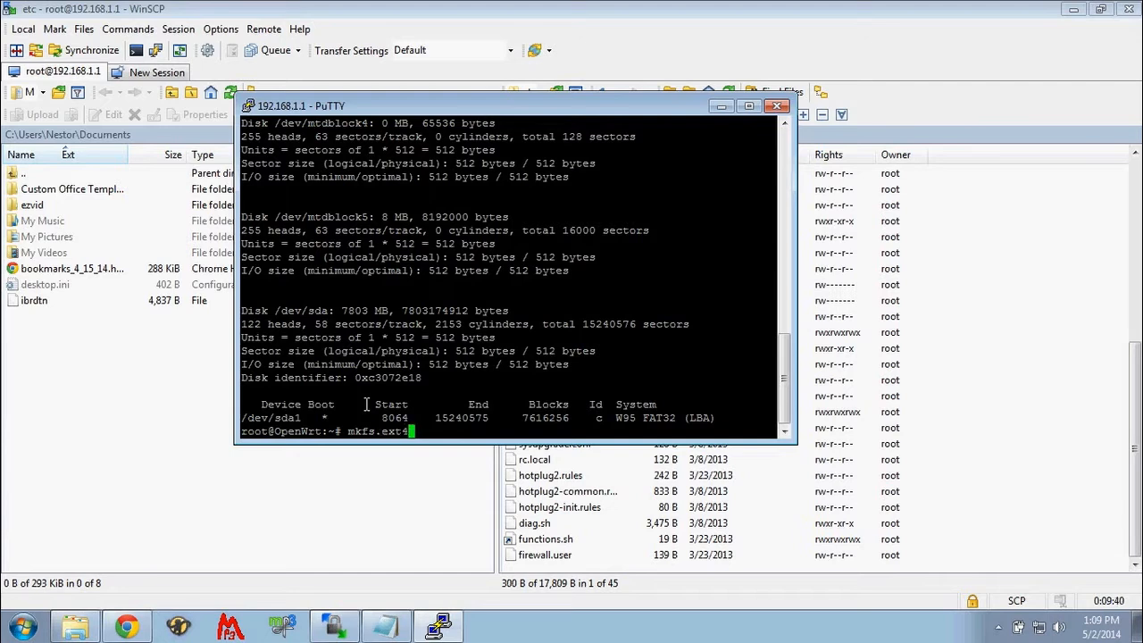
text( /dev/sda1)
key(Return)
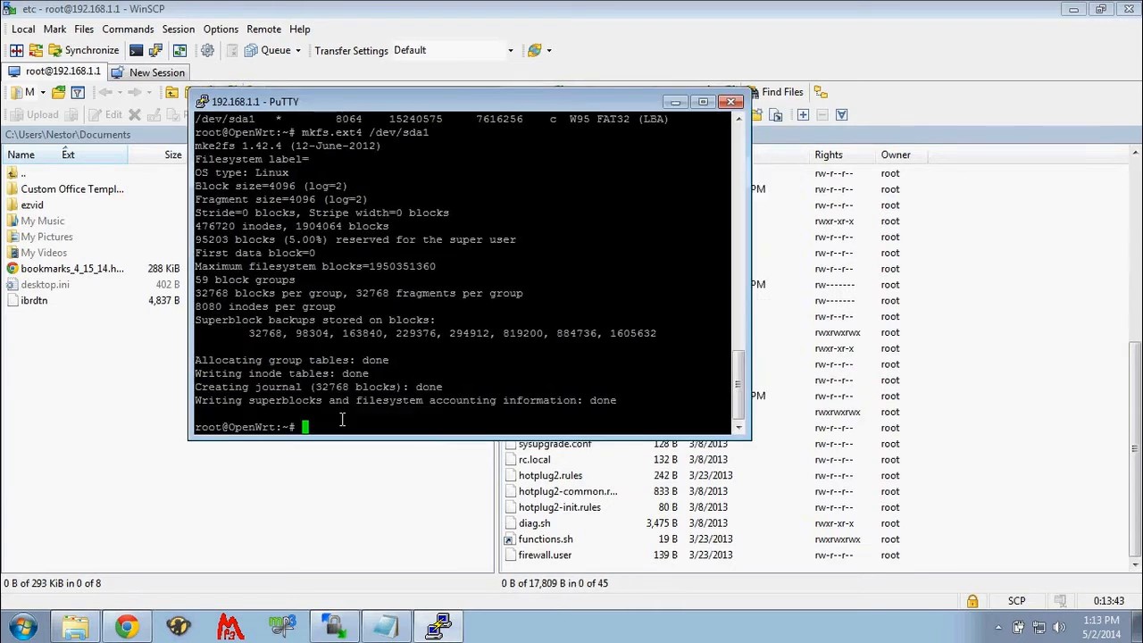
- Set up swap space on /dev/sda1 with mkswap
text(mkswap)
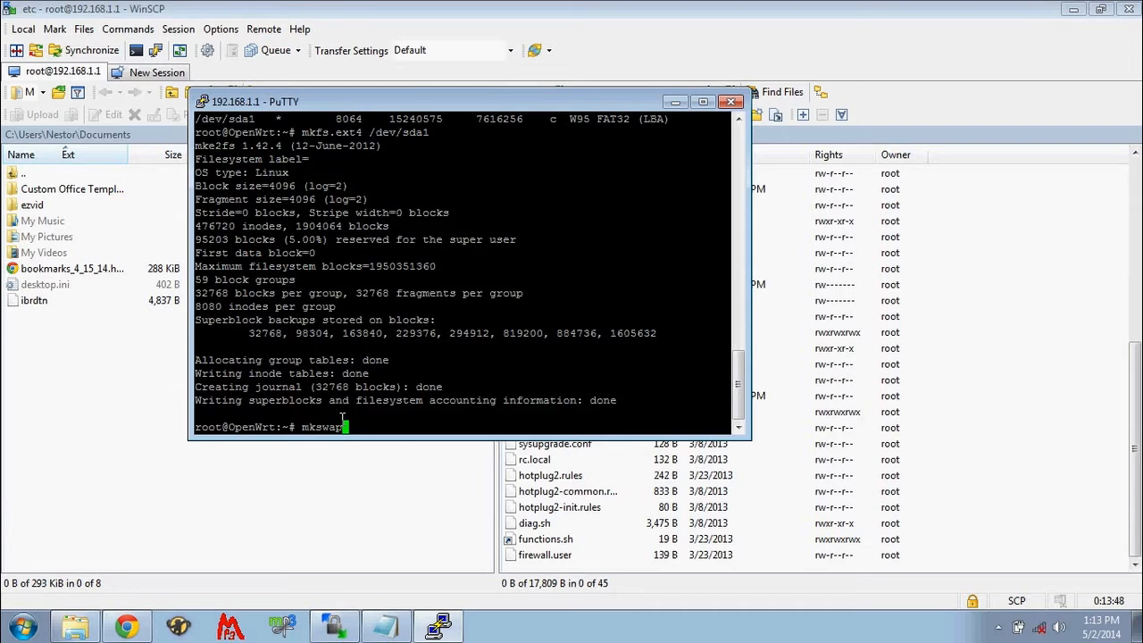
text(/dev/sda1)
key(Return)
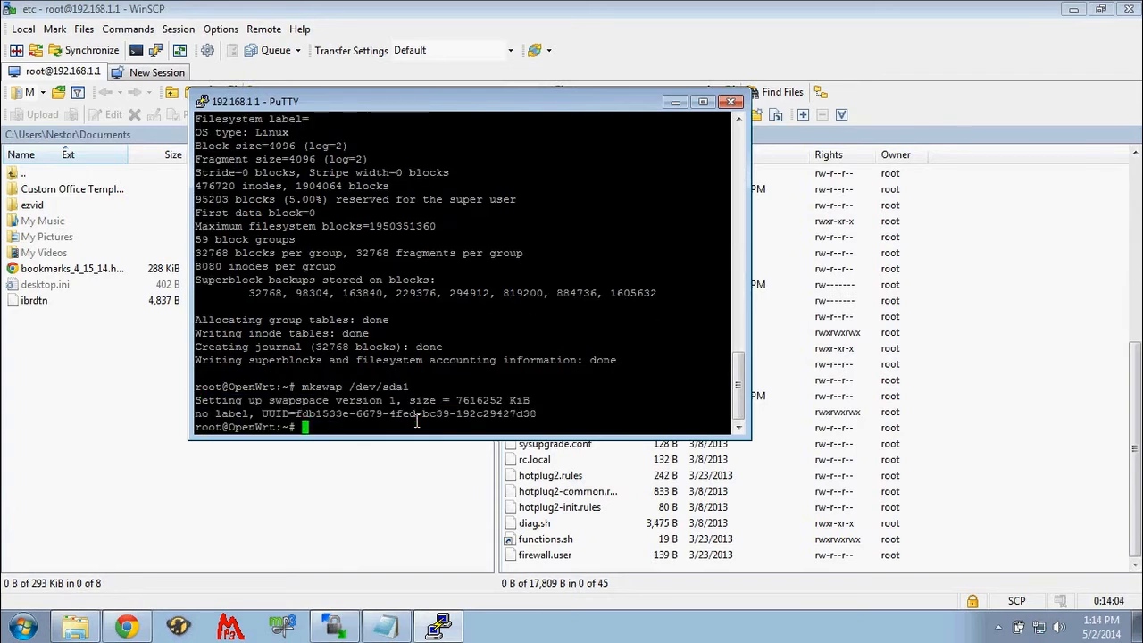
- Activate the swap space on /dev/sda1 with swapon
text(swapon)
text(/dev/sda1)
key(Return)
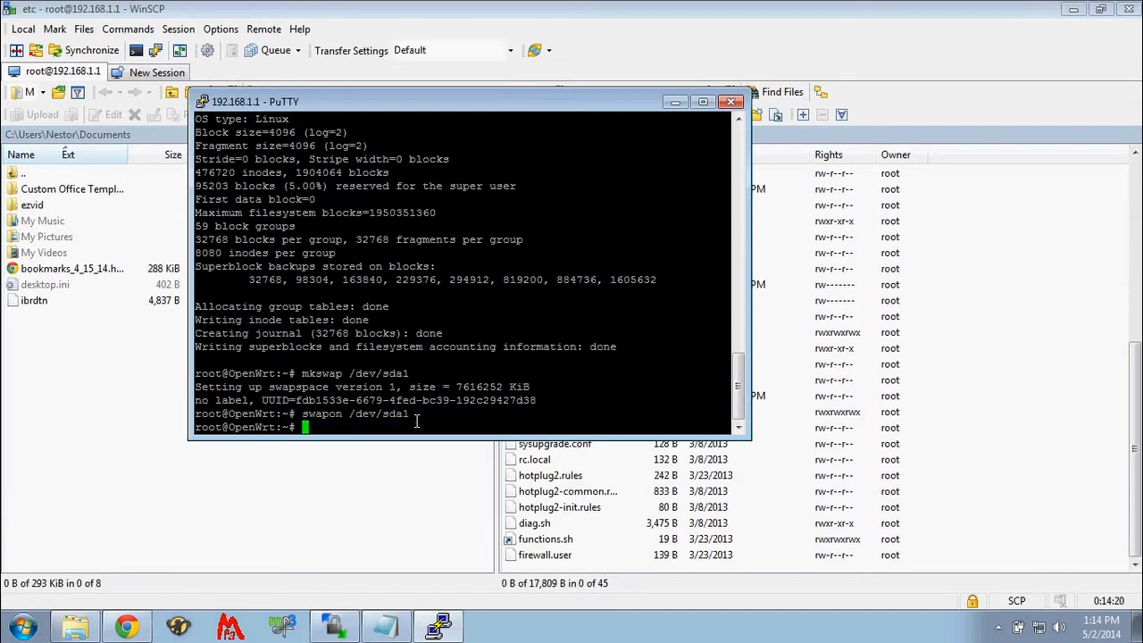
- Create the mount point directory /mnt/share with mkdir -p
text(mkdir -p /mnt/share)
key(Return)
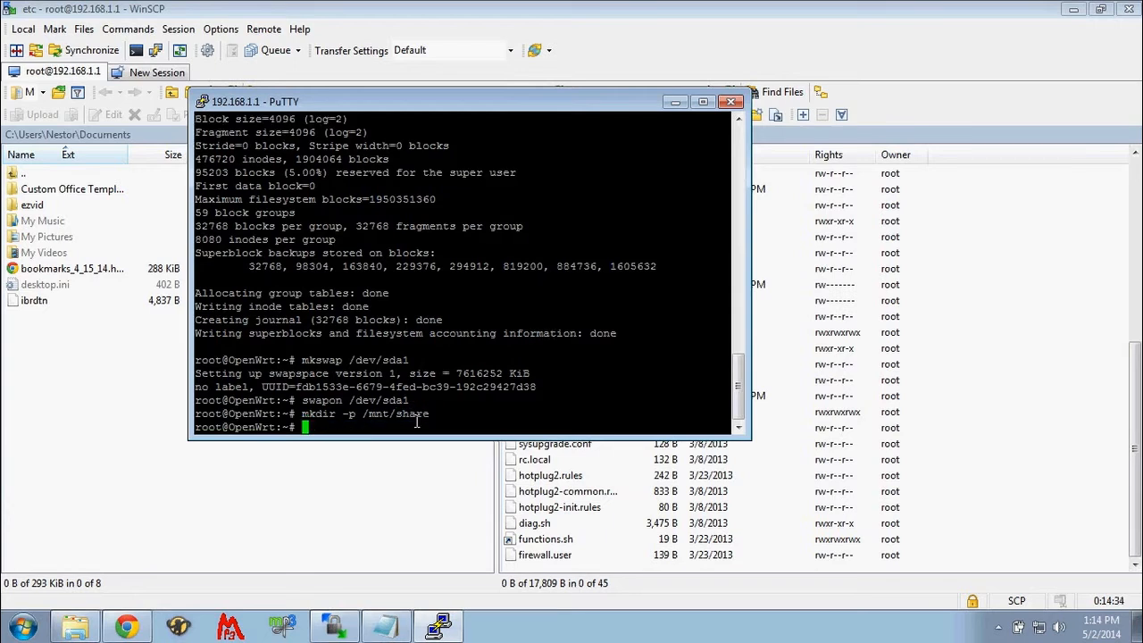
- Try to mount /dev/sda1 as ext4 on /mnt/share with the options rw,sync
text(mount -t ext4 /dev/sda1 /mnt/share -o rw,sync)
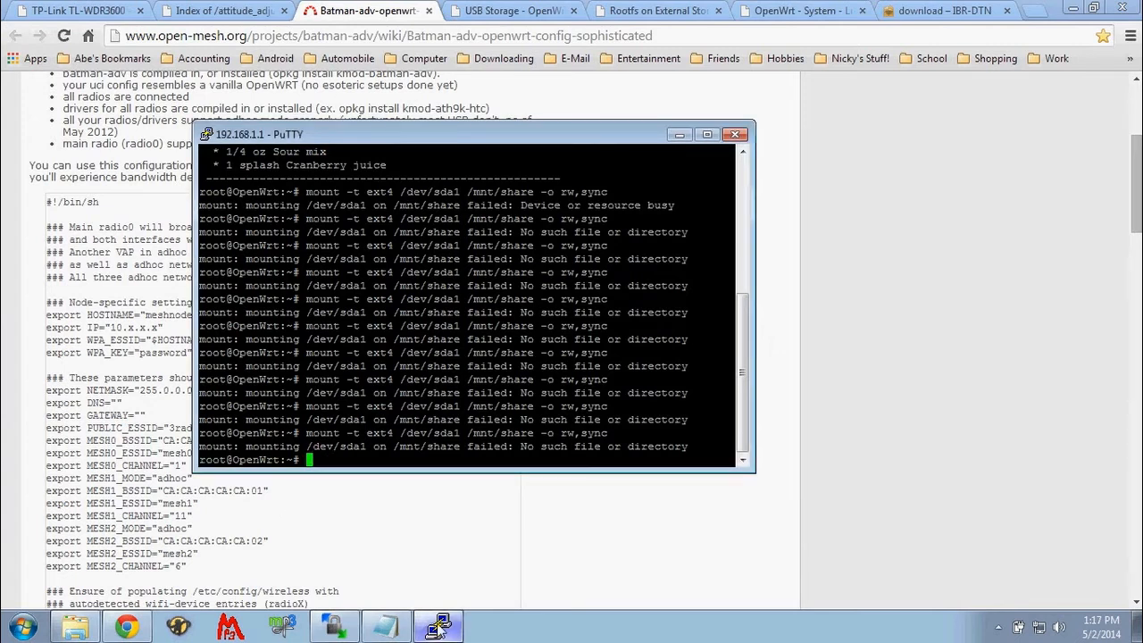
- Switch to Chrome and copy the whole configuration script from the Batman-adv-openwrt-config-sophisticated wiki page
click(152, 406)
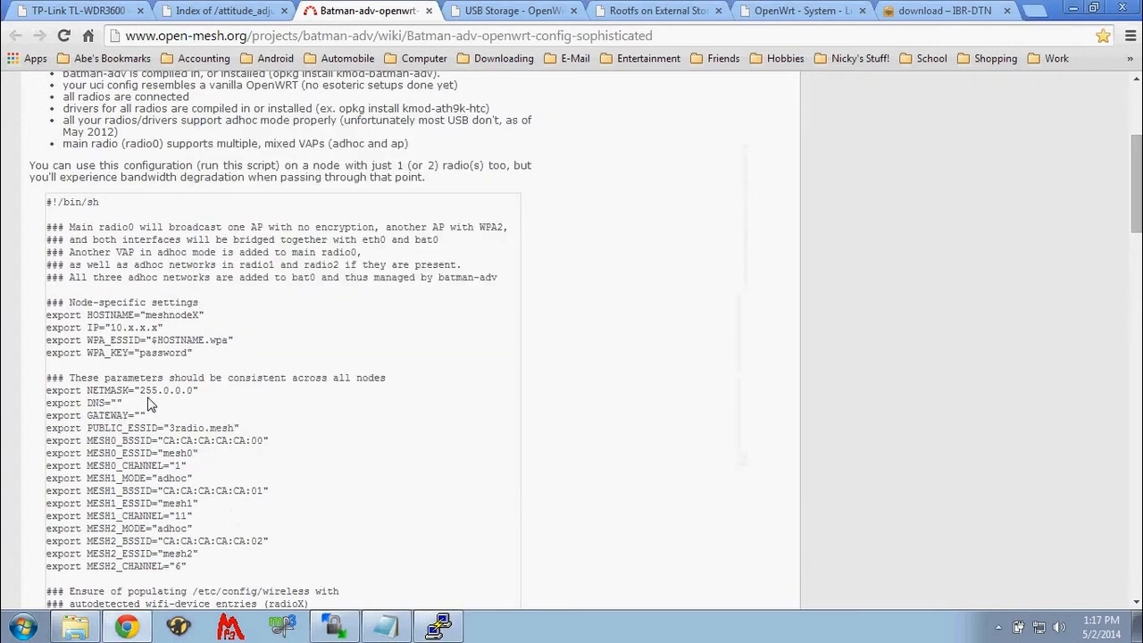
drag(46, 202, 112, 387)
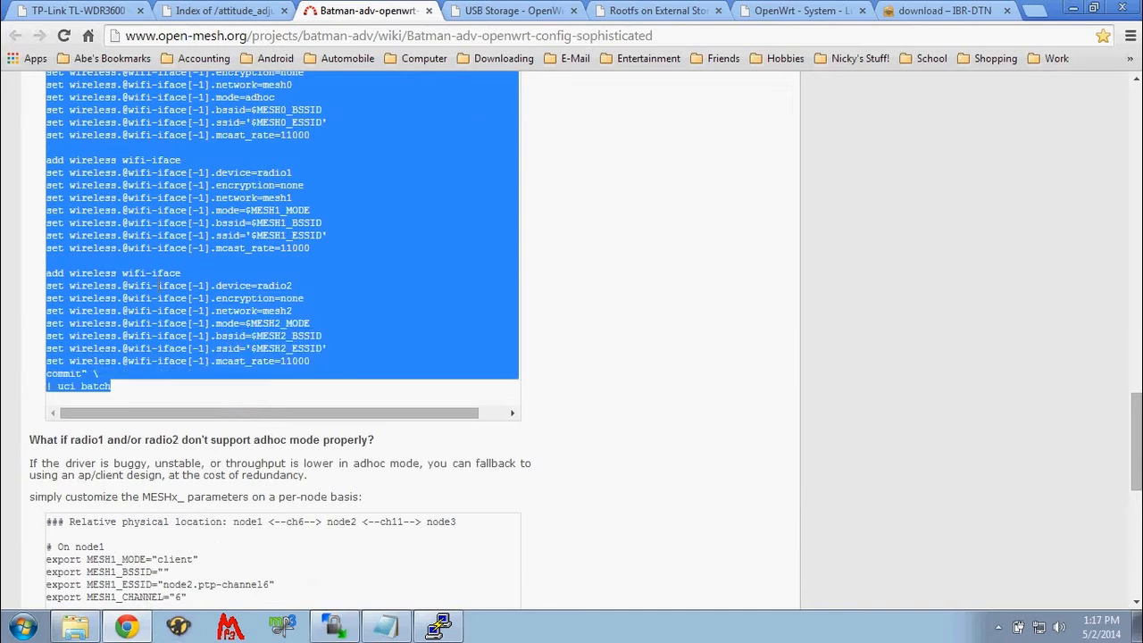
right_click(158, 285)
click(202, 297)
click(420, 390)
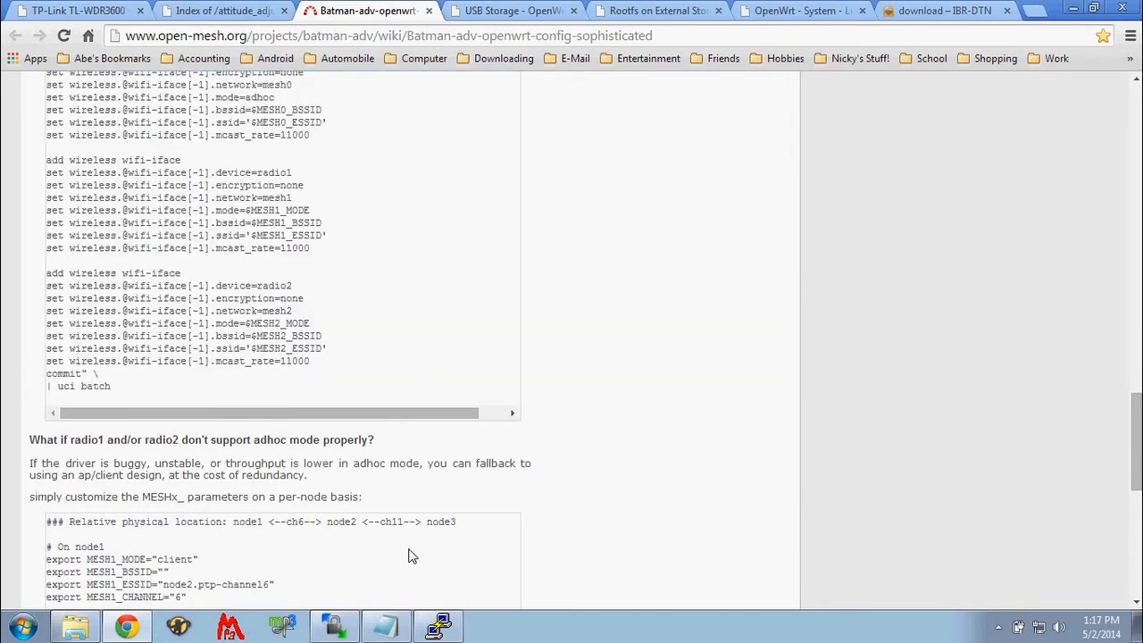
- Switch to the B.A.T.M.A.N. script in Notepad and review its node-specific settings, shared mesh parameters and wireless setup commands
click(386, 625)
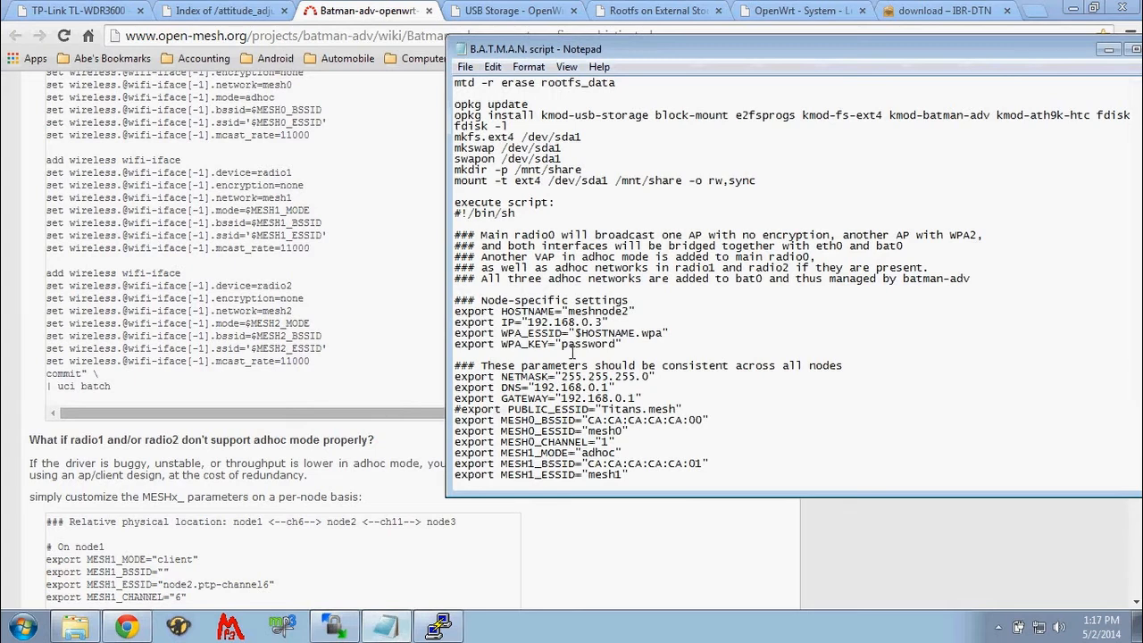
scroll(576, 352, down, 3)
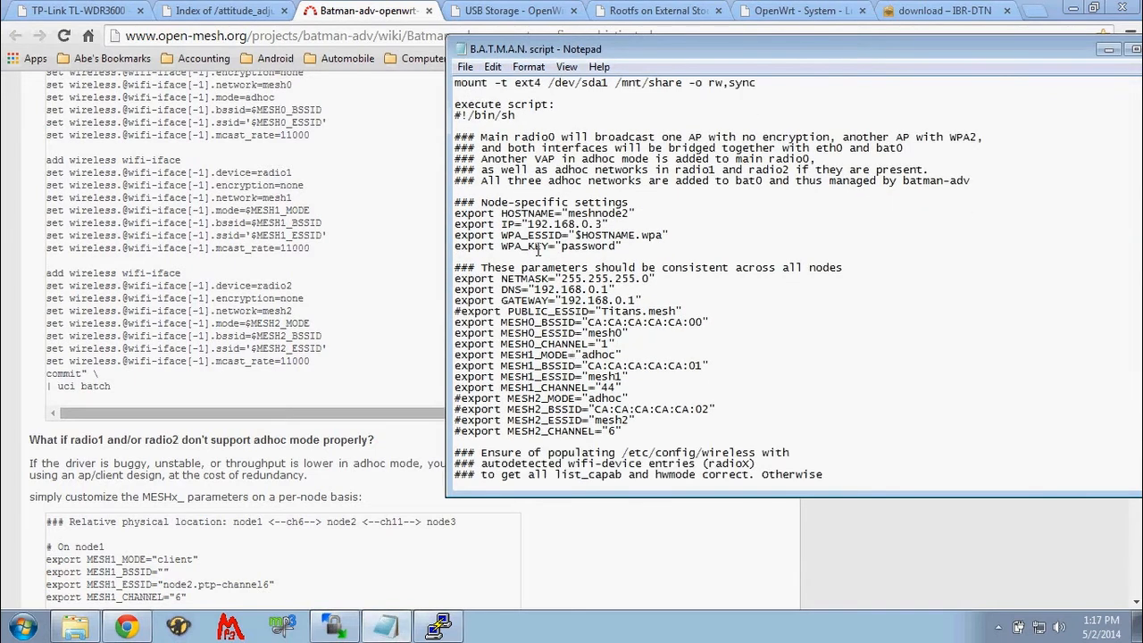
scroll(538, 250, down, 1)
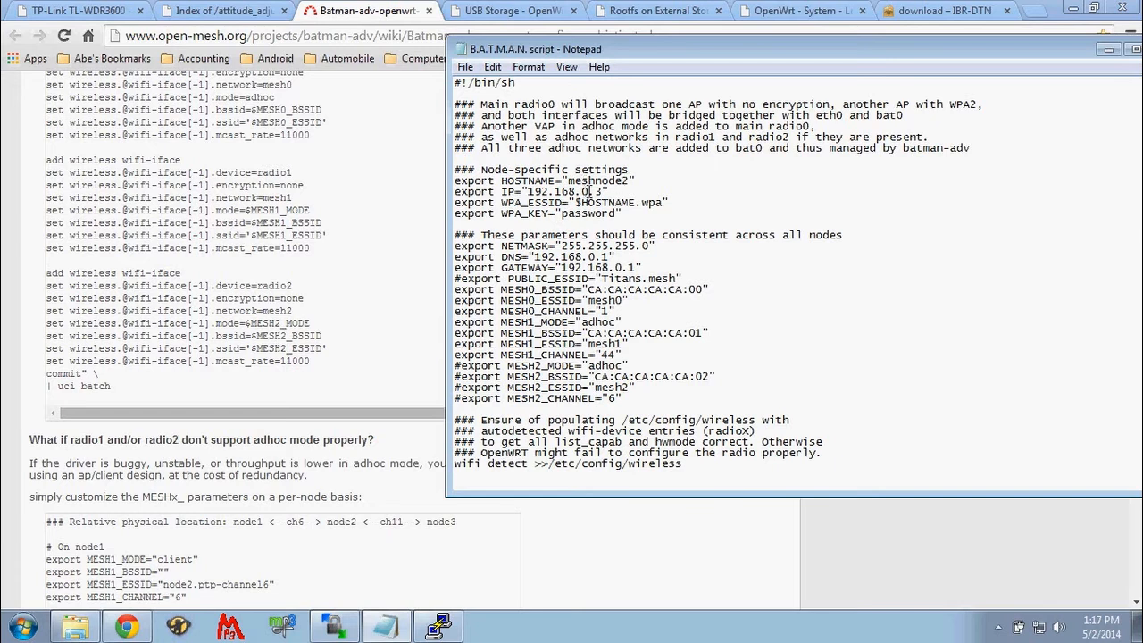
scroll(580, 196, down, 4)
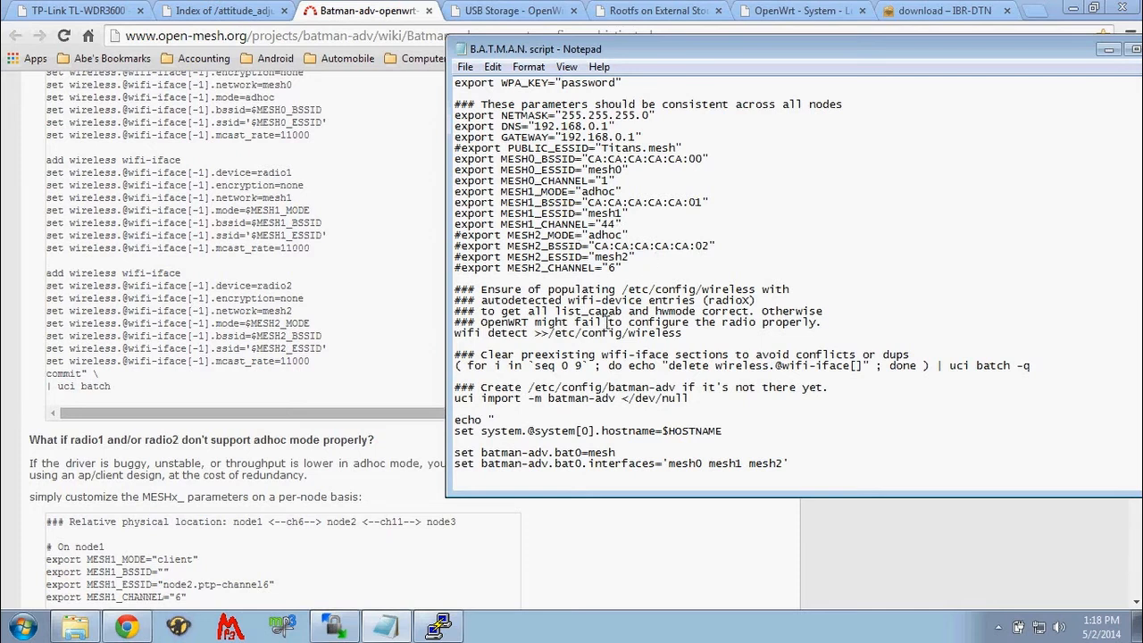
- Copy the whole mesh configuration script from the Notepad file, from #!/bin/sh through the final | uci batch line
scroll(603, 263, up, 1)
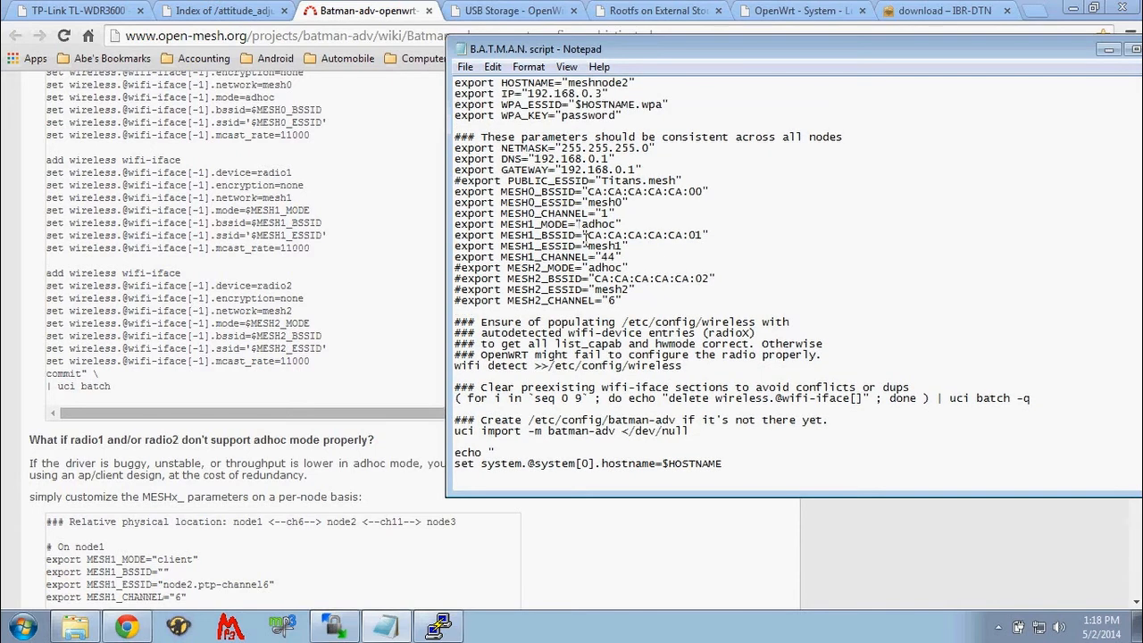
scroll(558, 391, down, 1)
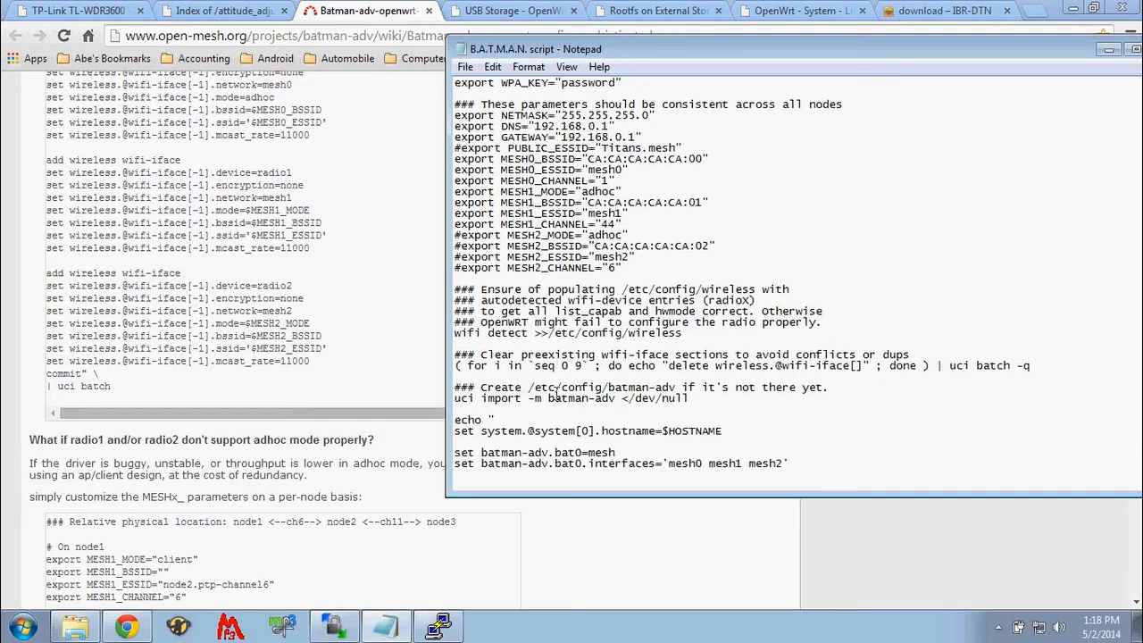
scroll(557, 391, up, 2)
scroll(558, 393, up, 4)
drag(455, 148, 544, 332)
right_click(540, 286)
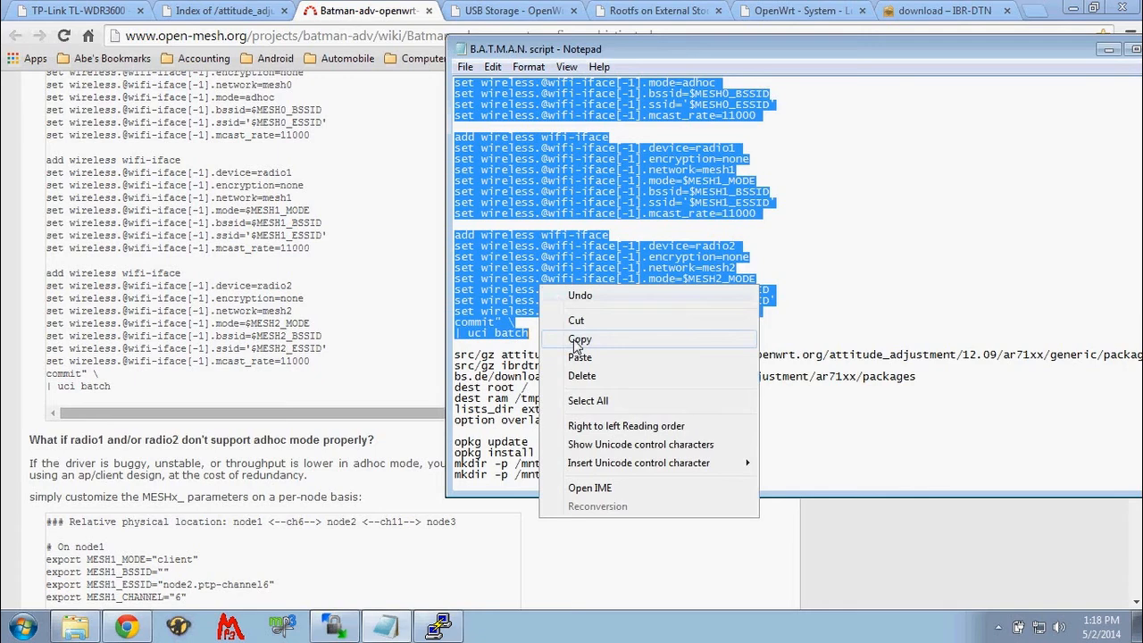
click(576, 336)
scroll(619, 393, up, 3)
scroll(572, 385, up, 1)
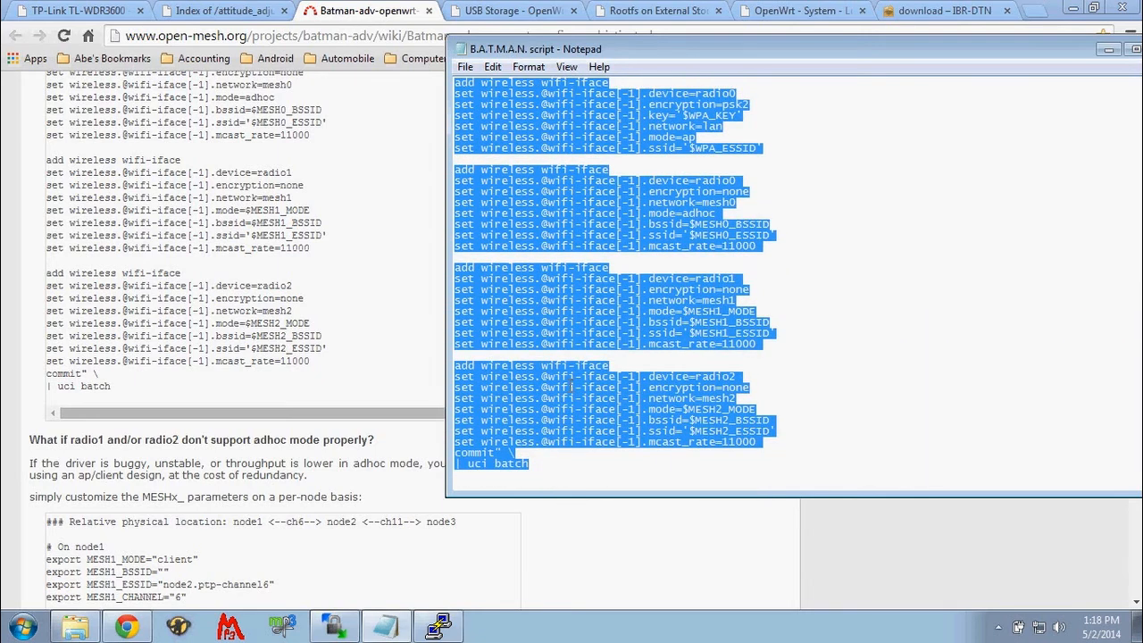
scroll(571, 393, up, 15)
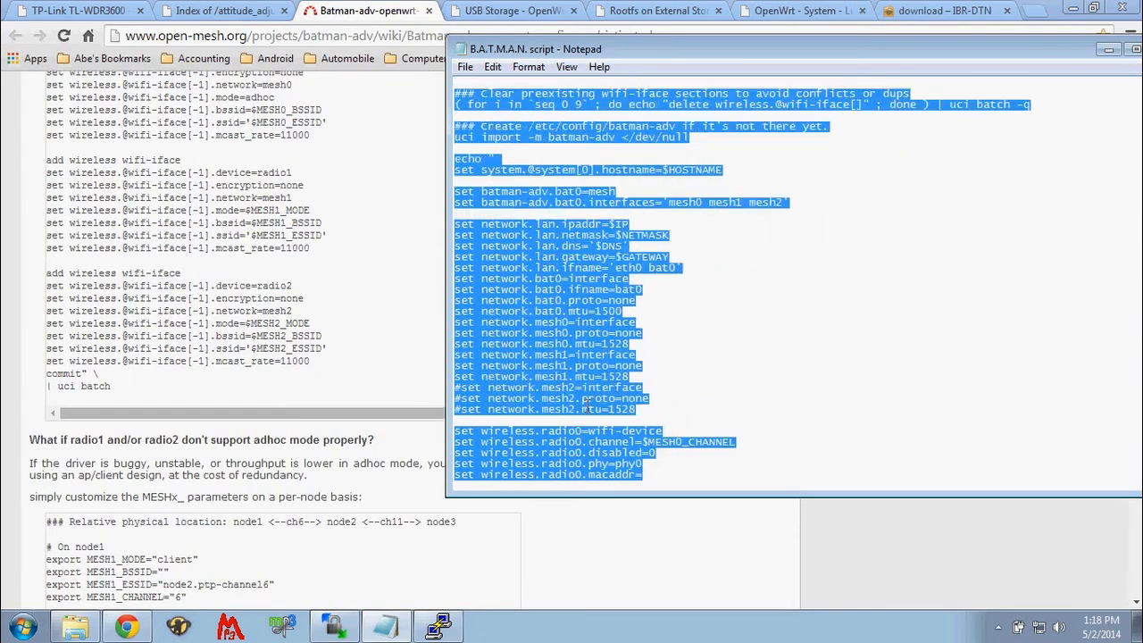
scroll(585, 406, up, 10)
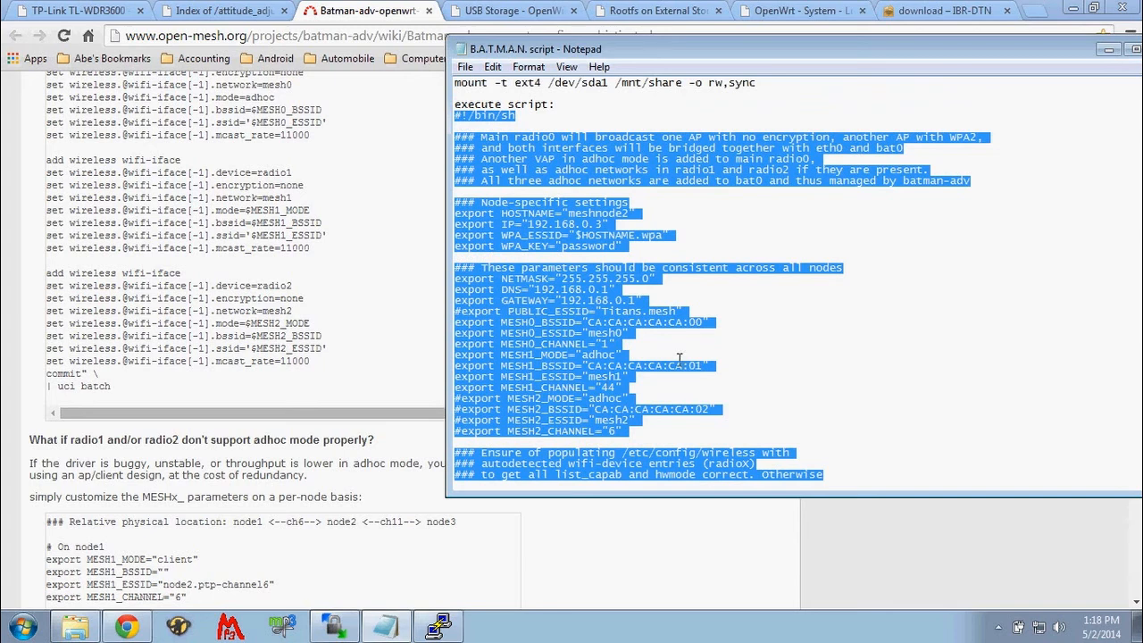
- Switch to the PuTTY session at 192.168.1.1, run the copied configuration script and restart the router with reboot
click(439, 628)
right_click(325, 457)
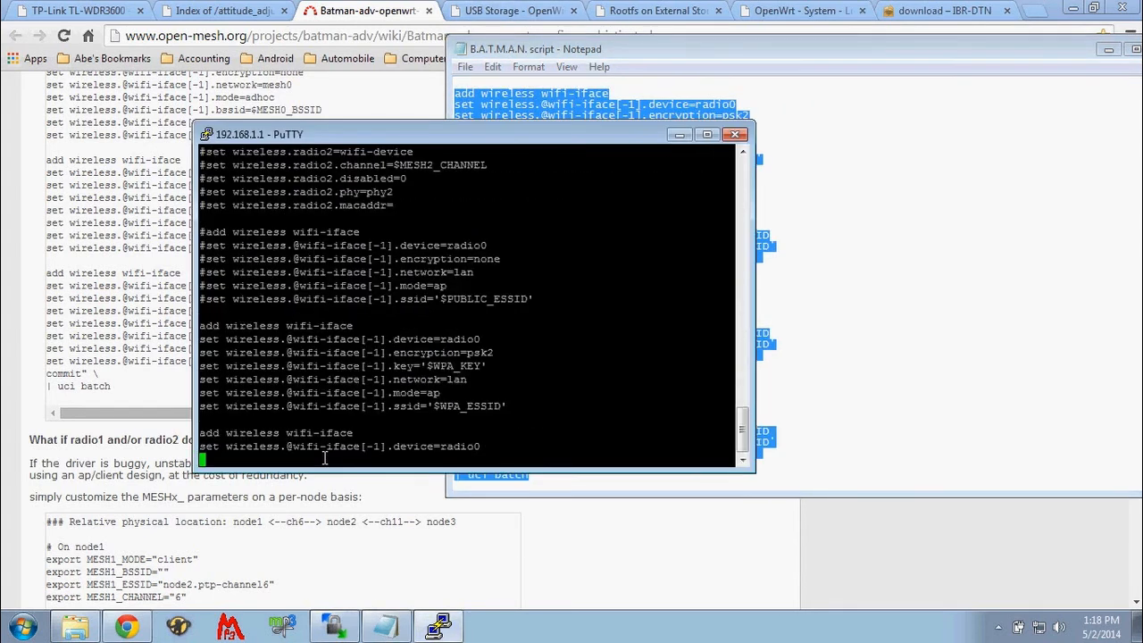
key(Return)
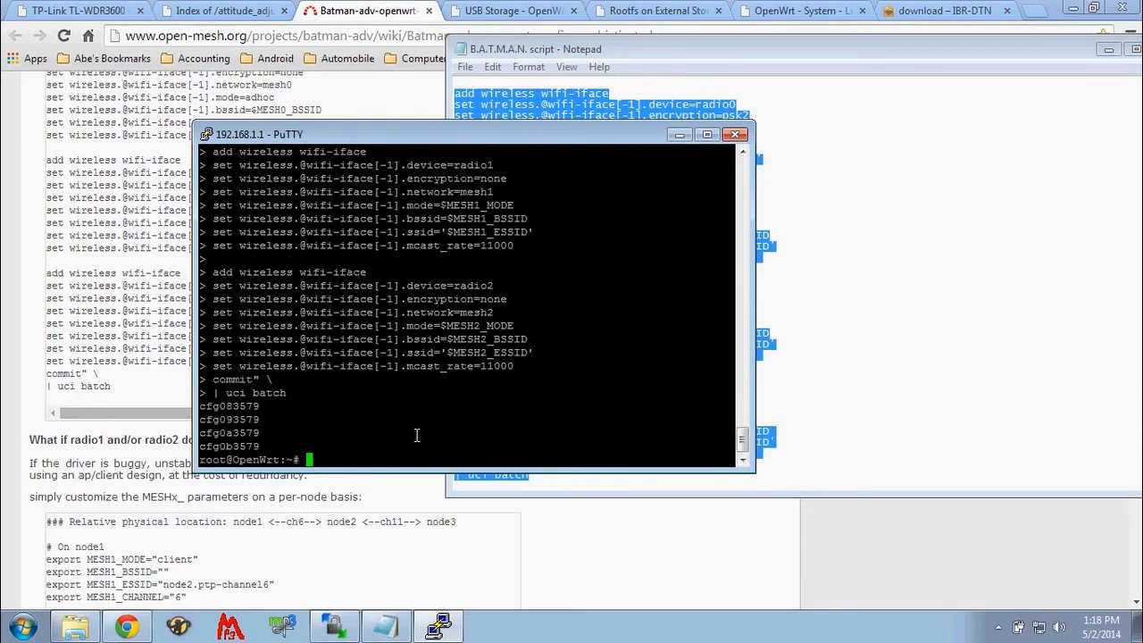
text(reboot)
key(Return)
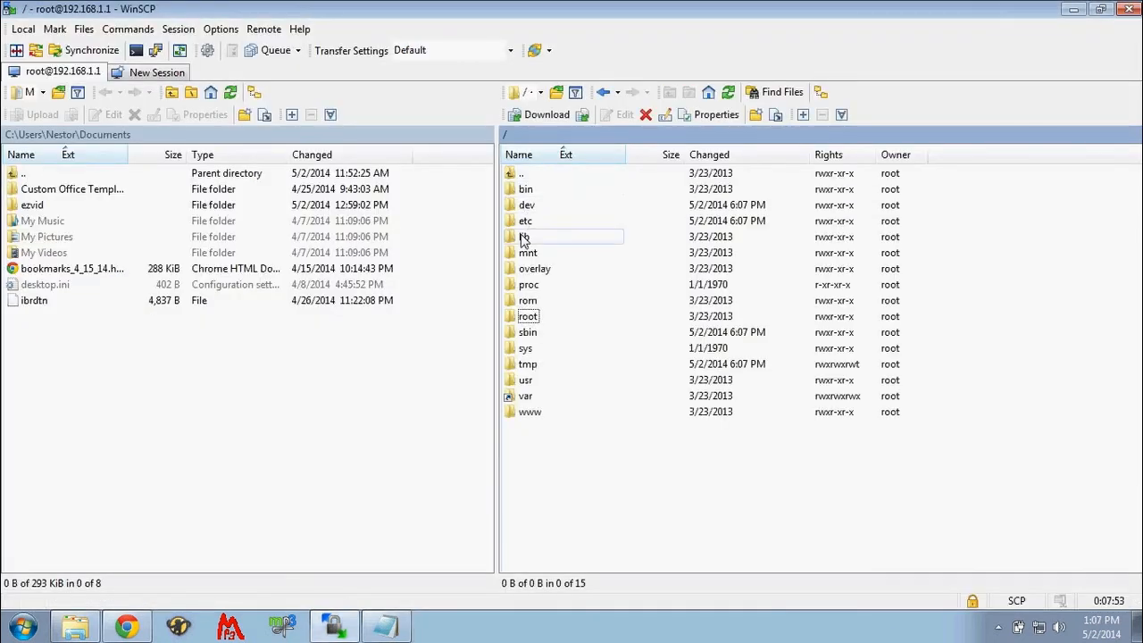
- In WinSCP, go to the router's /etc folder and open opkg.conf for editing
double_click(524, 221)
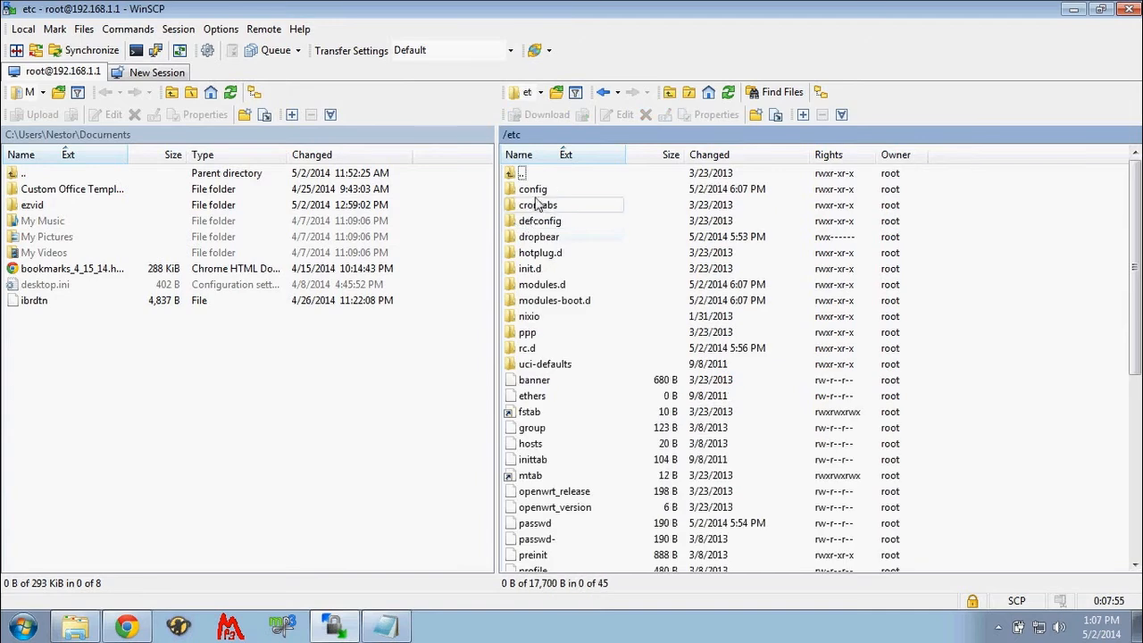
scroll(540, 411, down, 4)
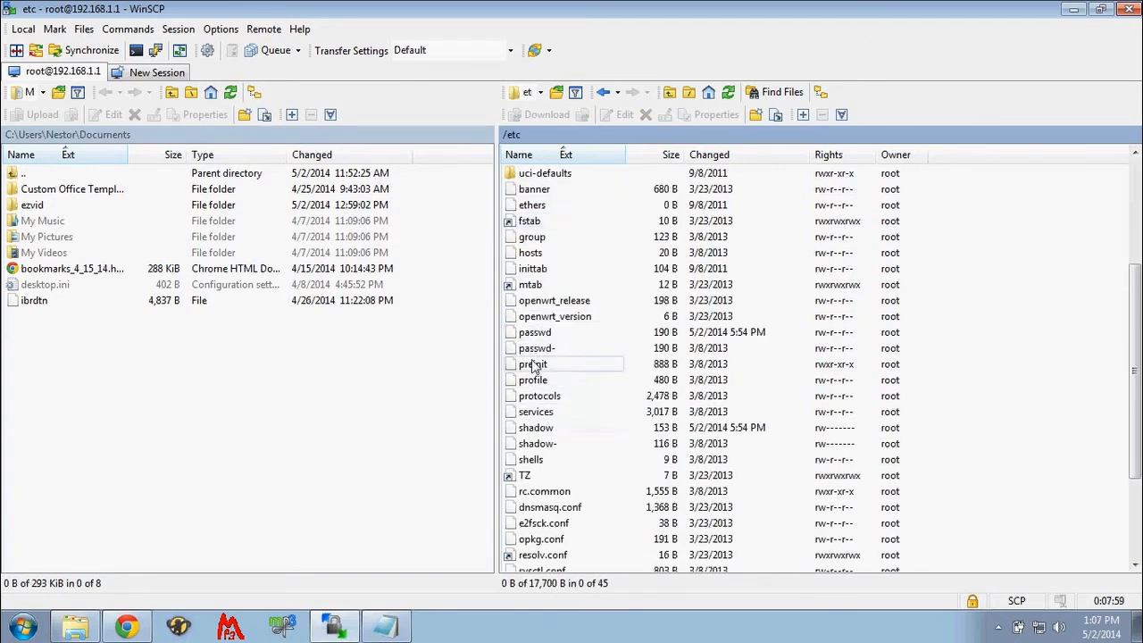
scroll(533, 369, down, 3)
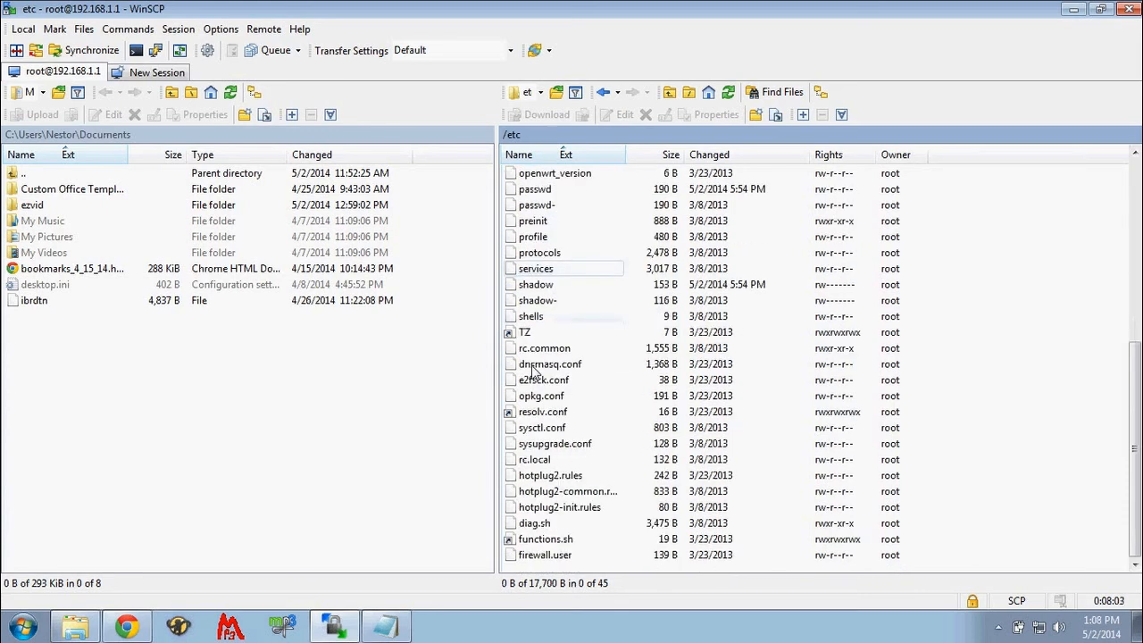
right_click(551, 396)
click(569, 421)
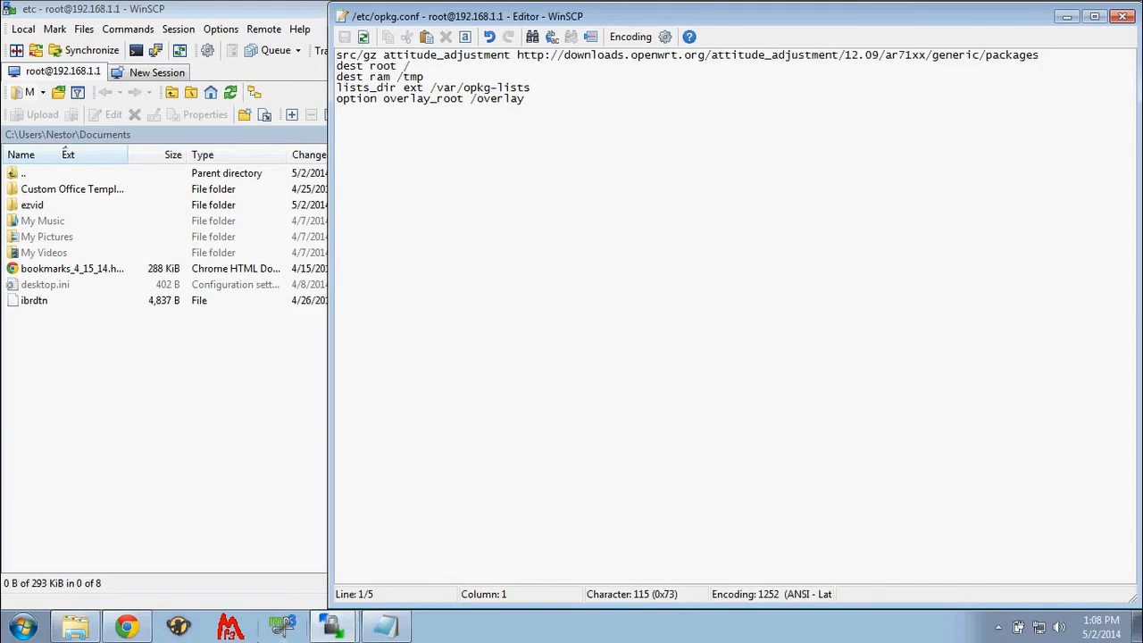
- Switch to Chrome and copy "src/gz ibrdtn" from the OpenWRT repositories section of the IBR-DTN download page
click(130, 629)
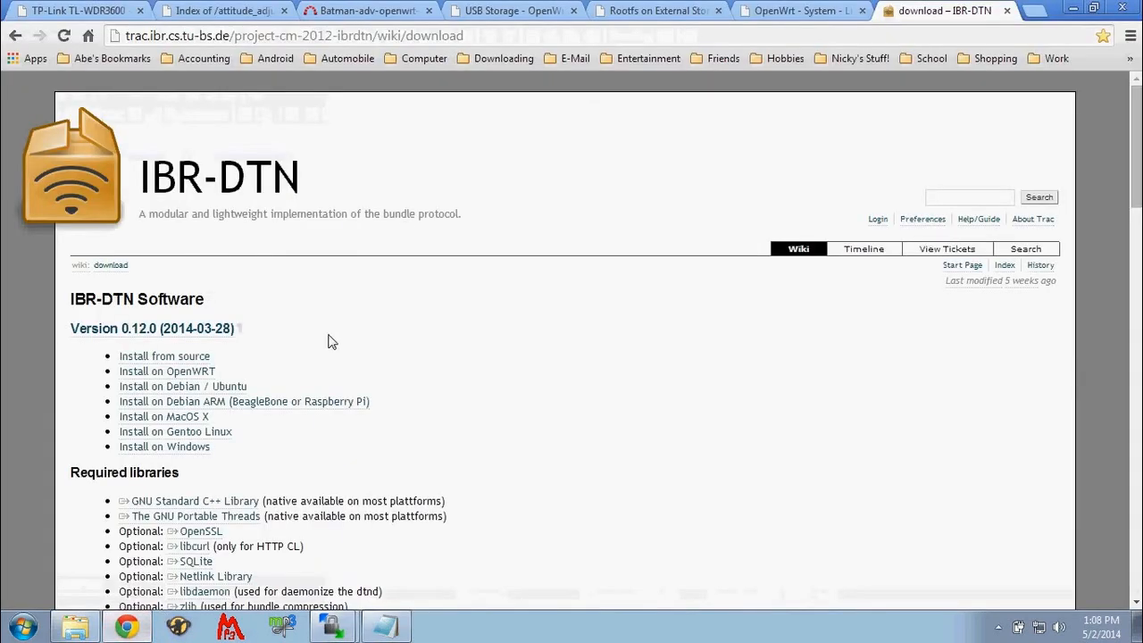
scroll(328, 338, down, 4)
scroll(332, 334, down, 6)
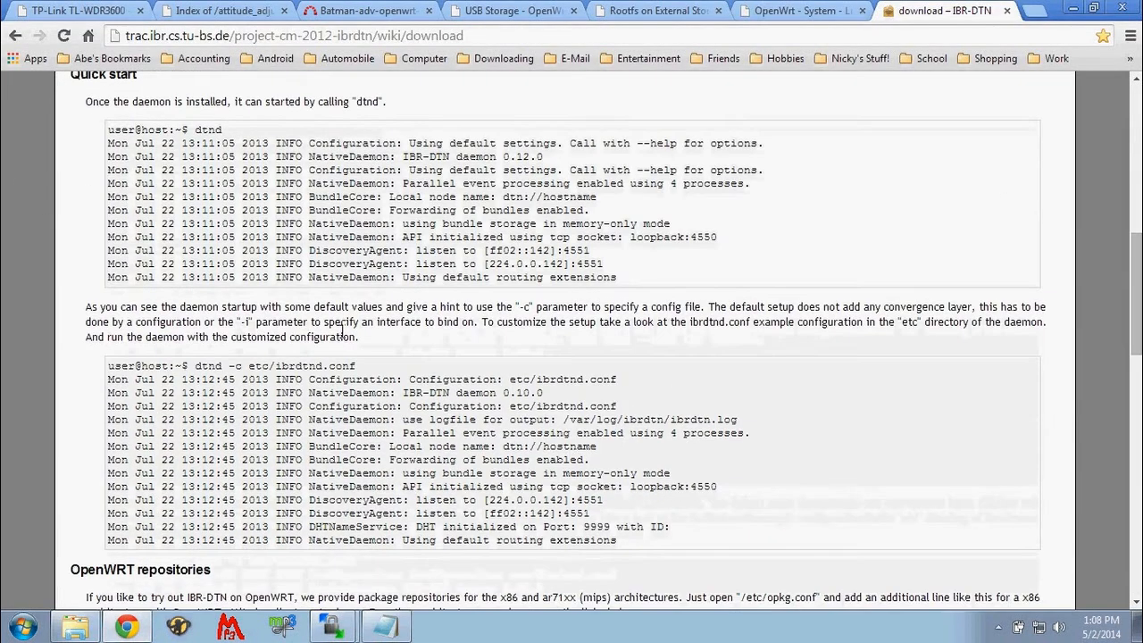
scroll(346, 338, down, 1)
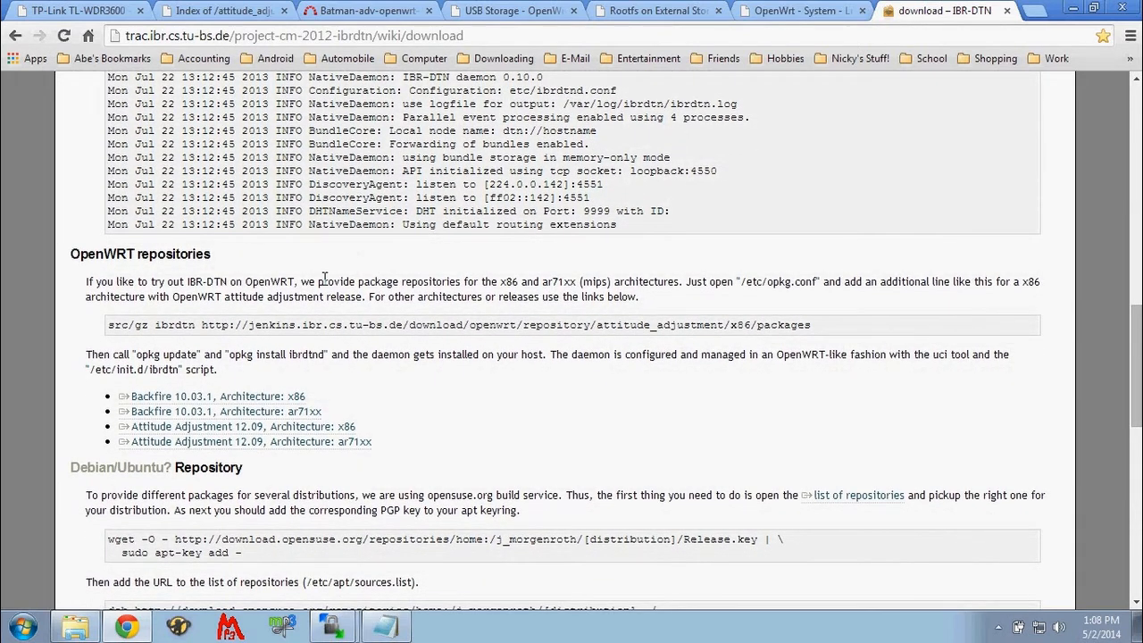
drag(109, 327, 809, 324)
drag(736, 318, 195, 317)
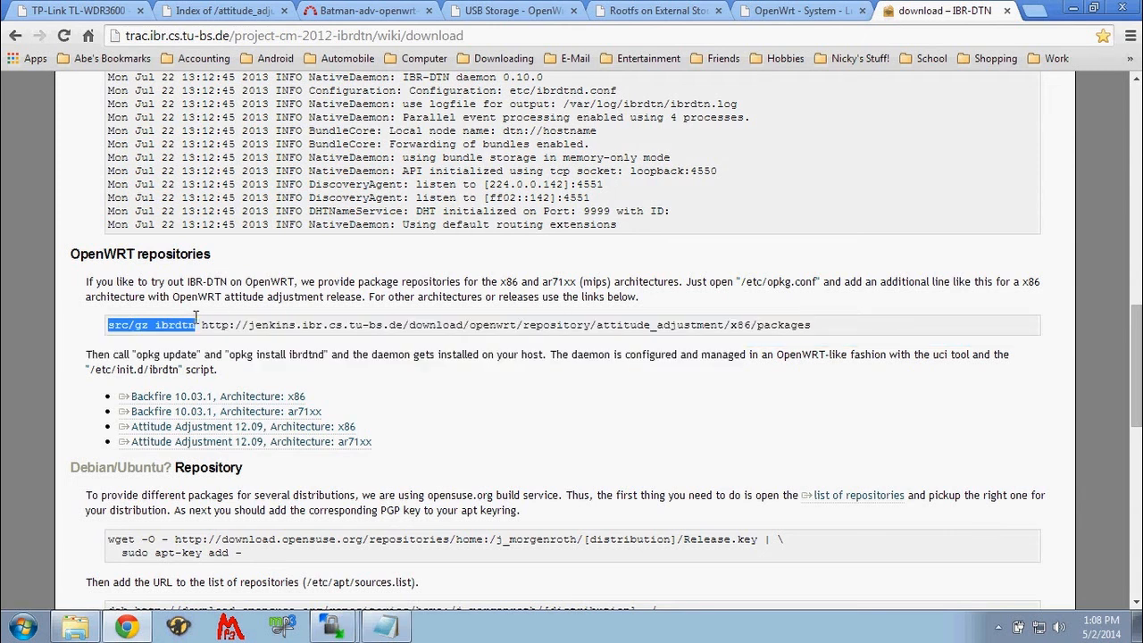
right_click(167, 322)
click(187, 336)
- Switch back to opkg.conf in WinSCP and insert "src/gz ibrdtn" as a new line above "dest root /"
click(332, 627)
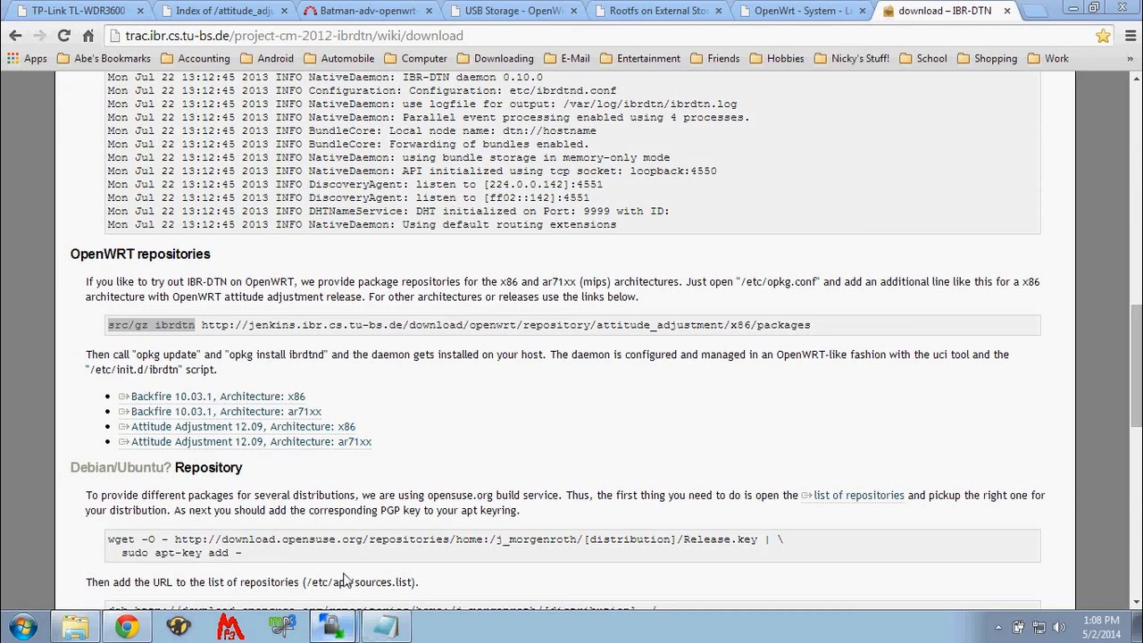
click(330, 569)
click(332, 634)
click(332, 598)
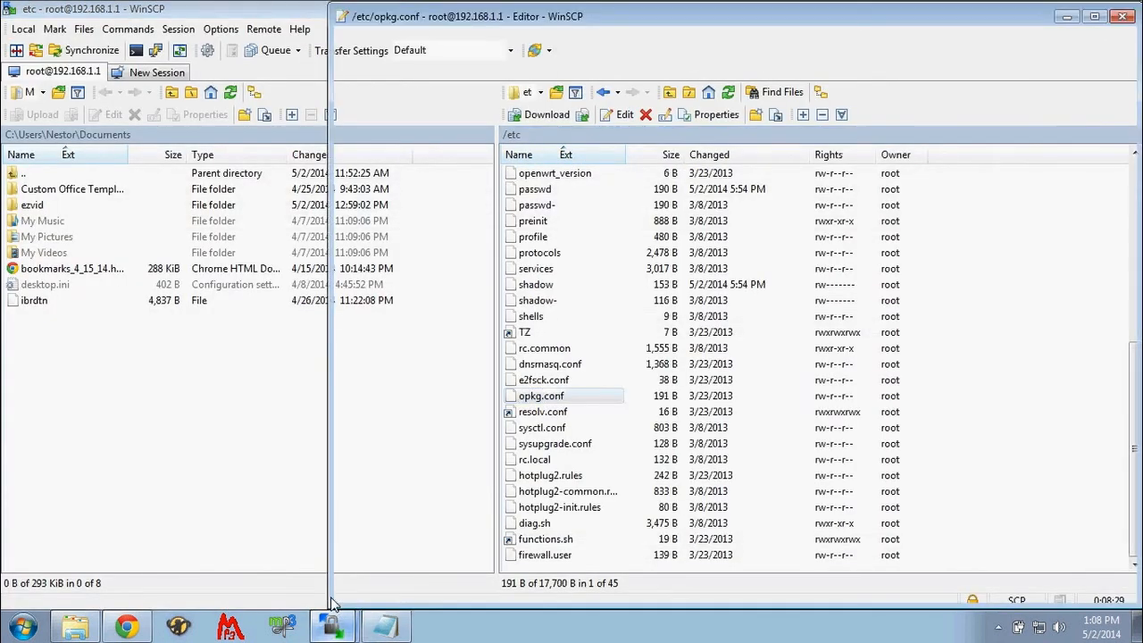
click(337, 67)
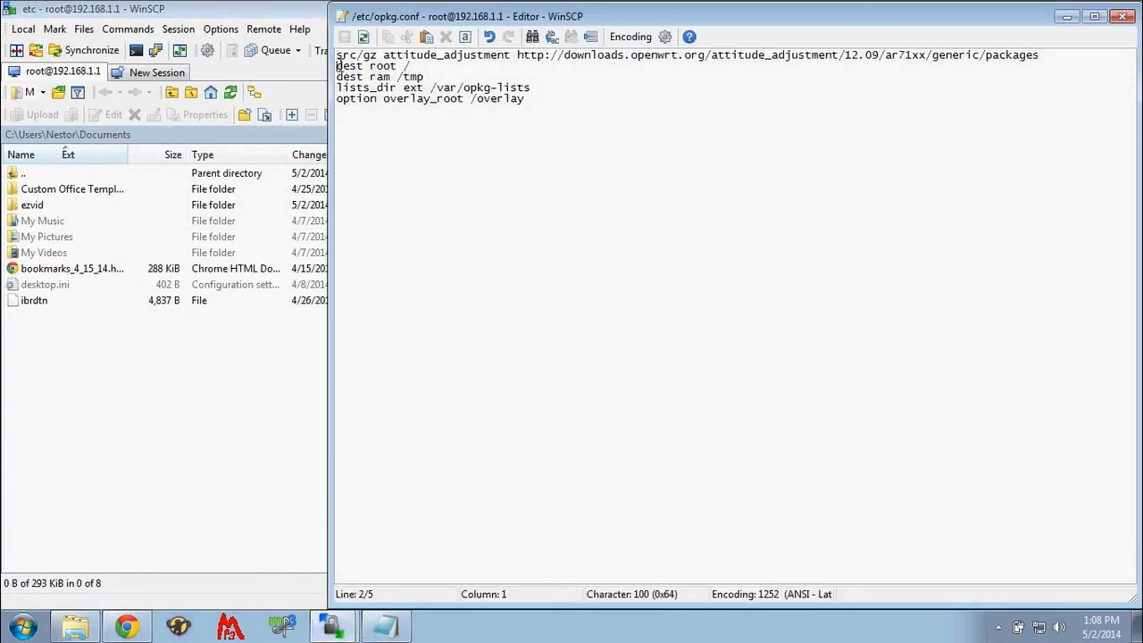
key(Return)
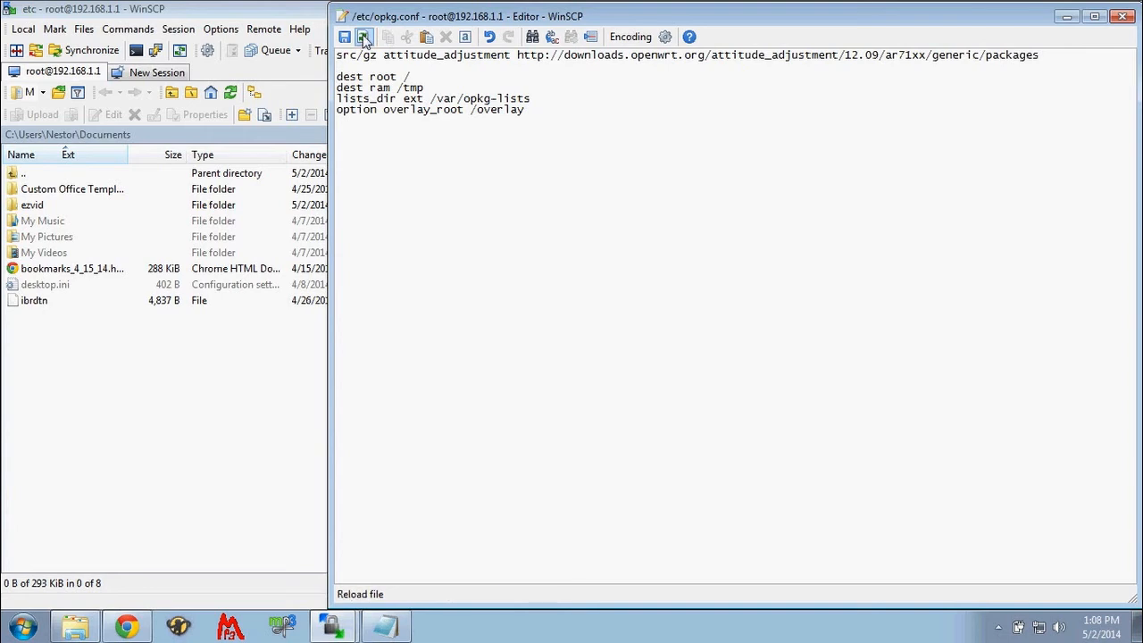
right_click(342, 65)
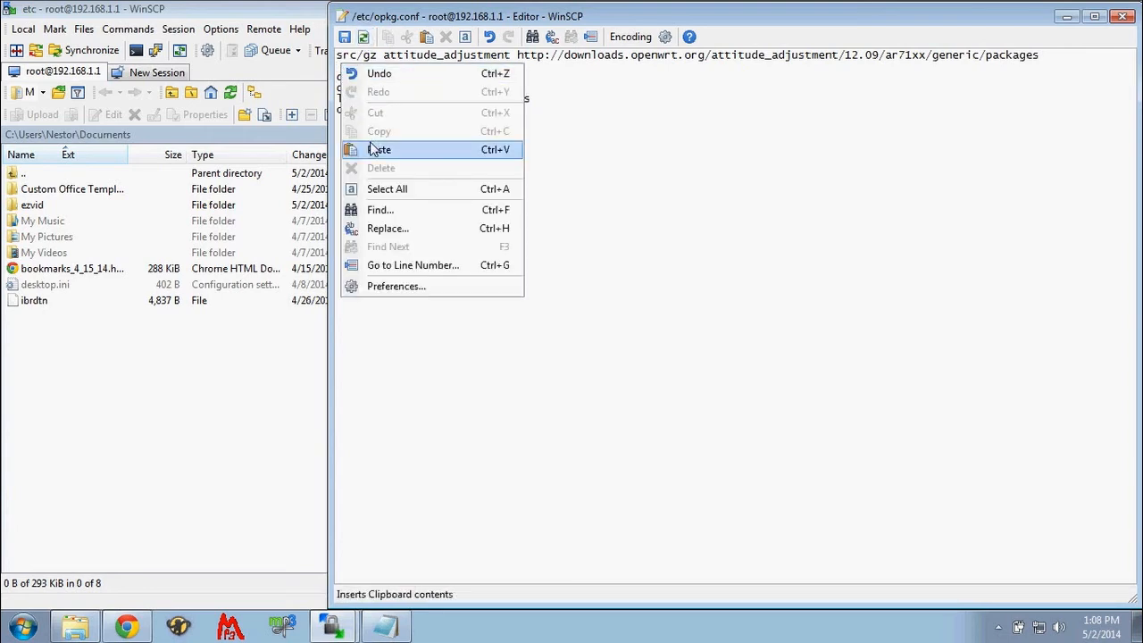
click(378, 149)
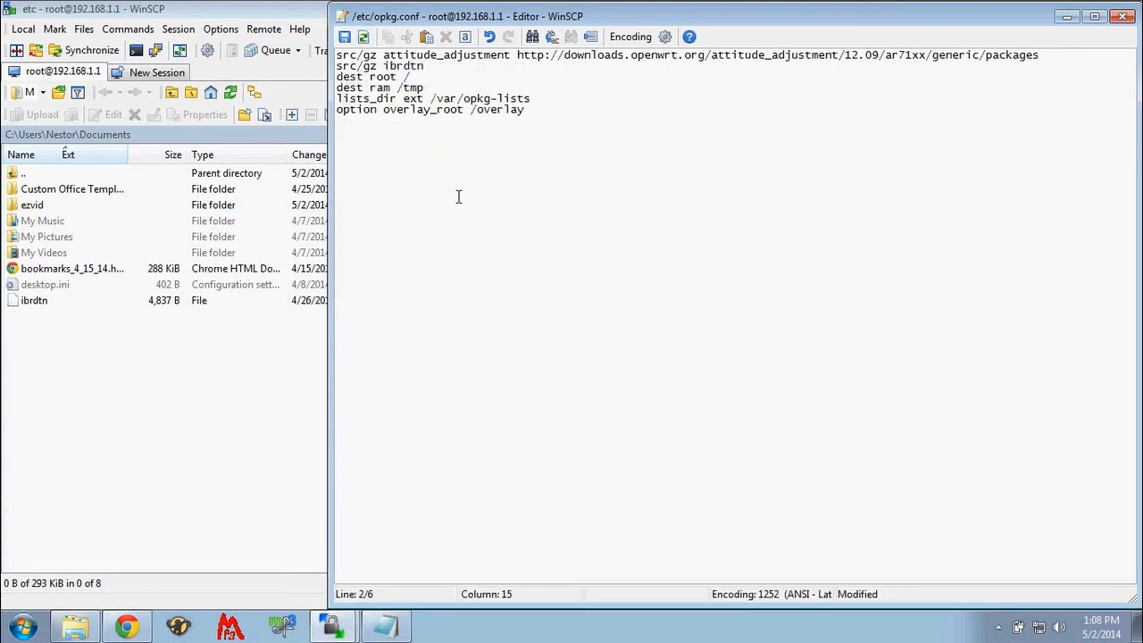
- Switch to Chrome and copy the link address of the Attitude Adjustment 12.09, Architecture: ar71xx repository
click(126, 627)
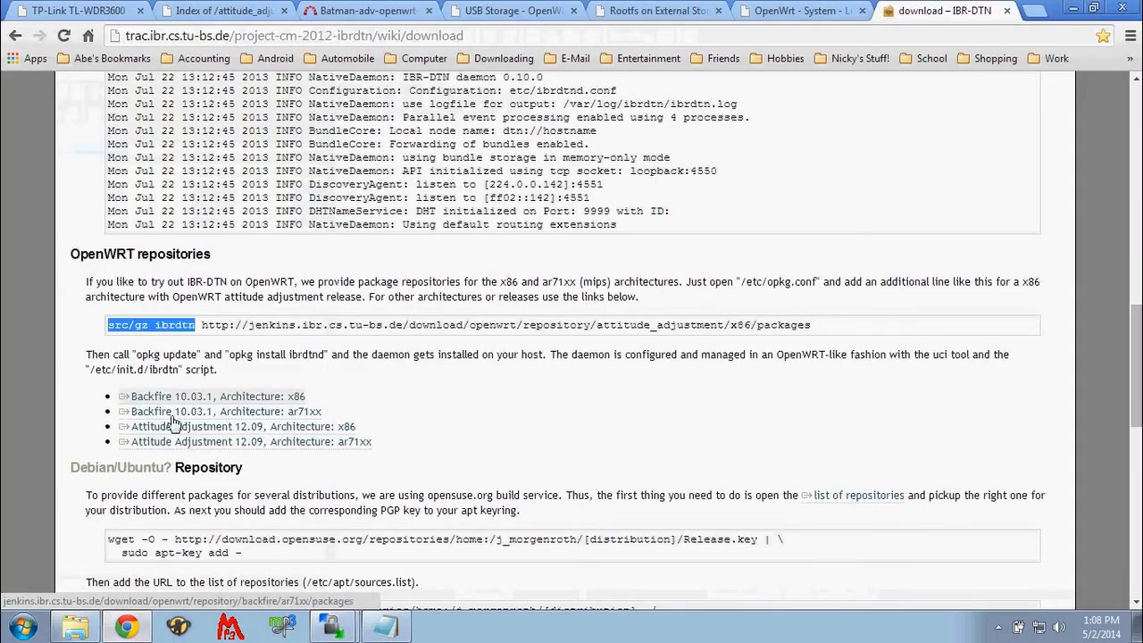
right_click(166, 444)
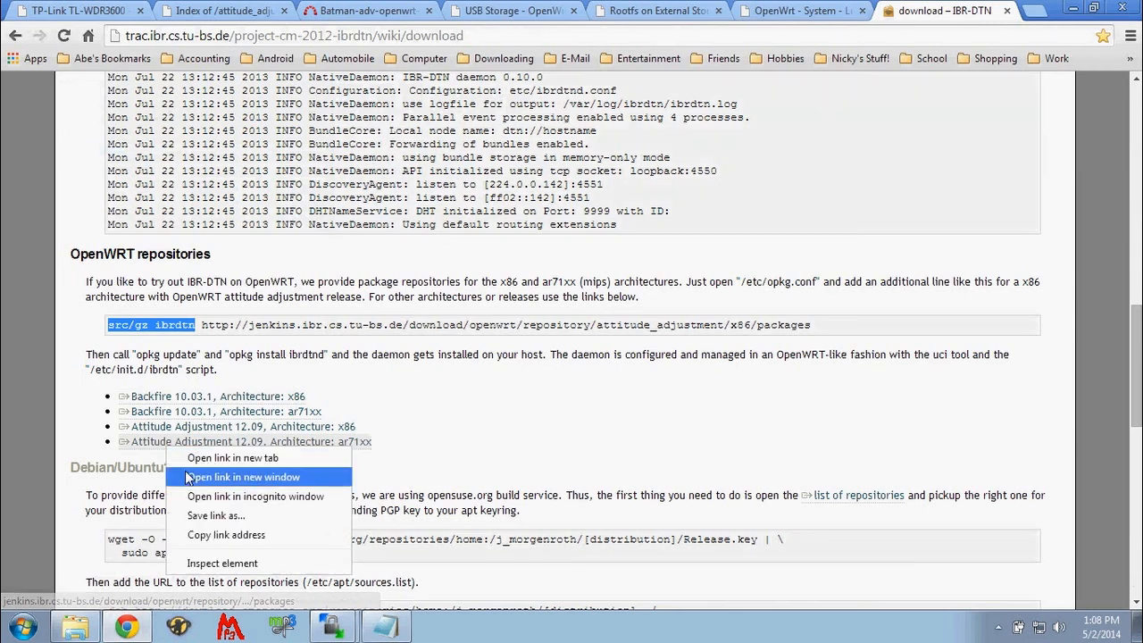
click(202, 547)
- Complete the src/gz ibrdtn line in opkg.conf with the copied ar71xx repository address, then save and close the file
click(126, 627)
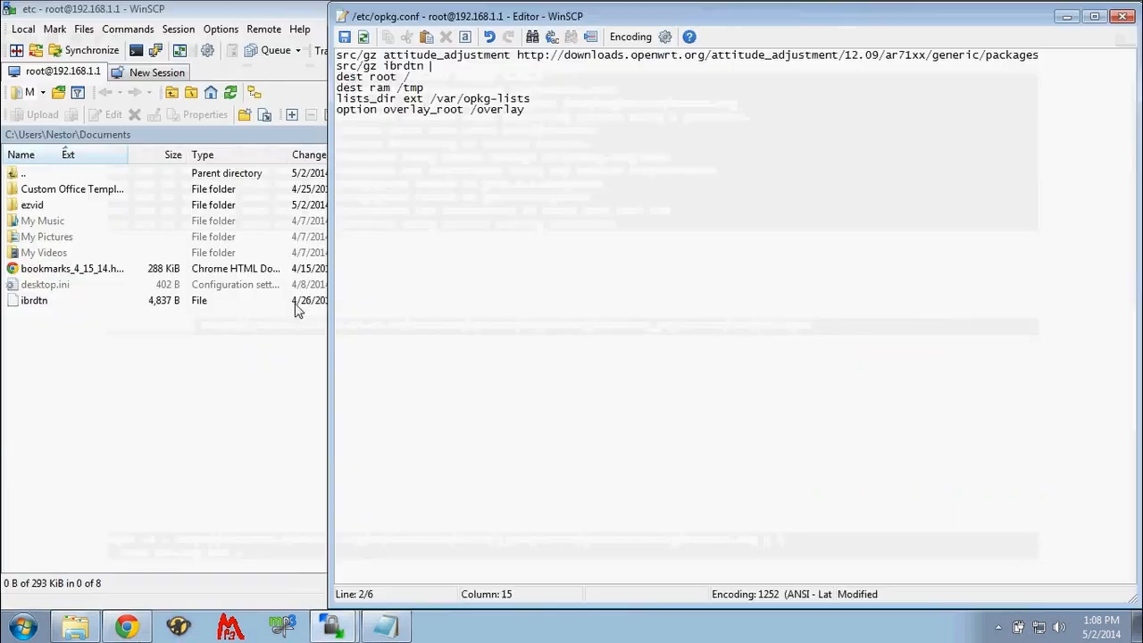
right_click(440, 66)
click(468, 151)
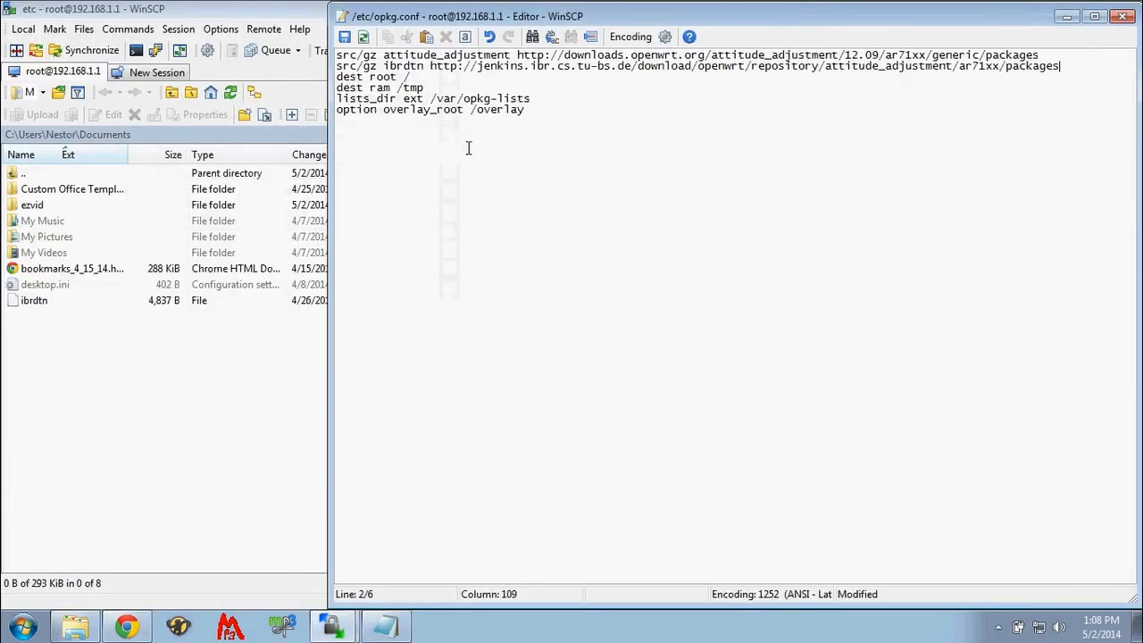
click(345, 38)
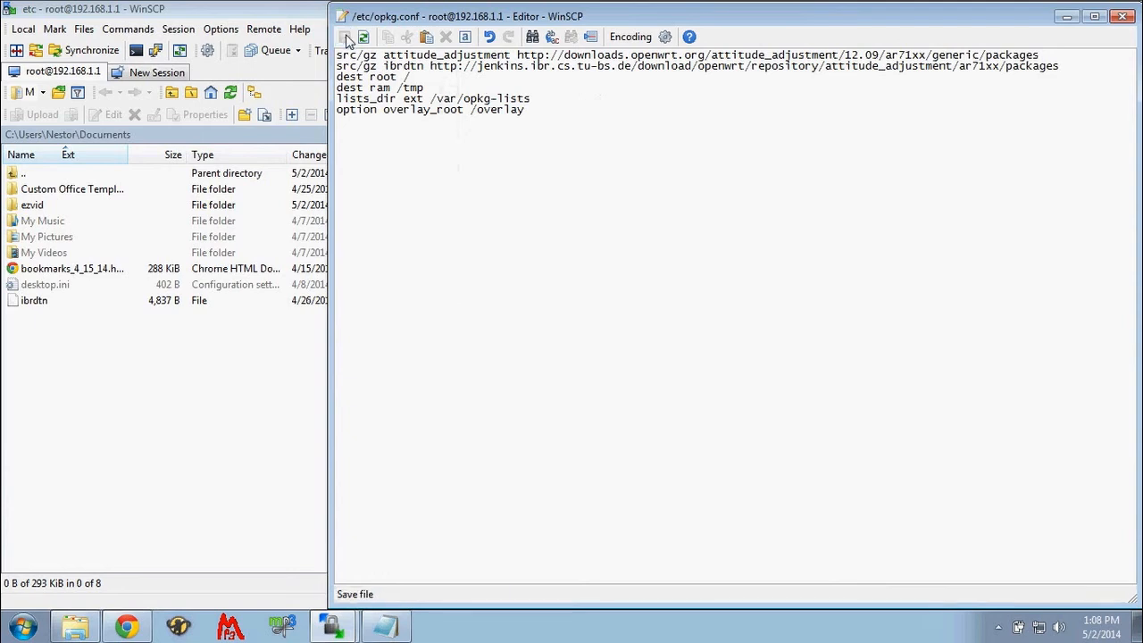
click(1123, 16)
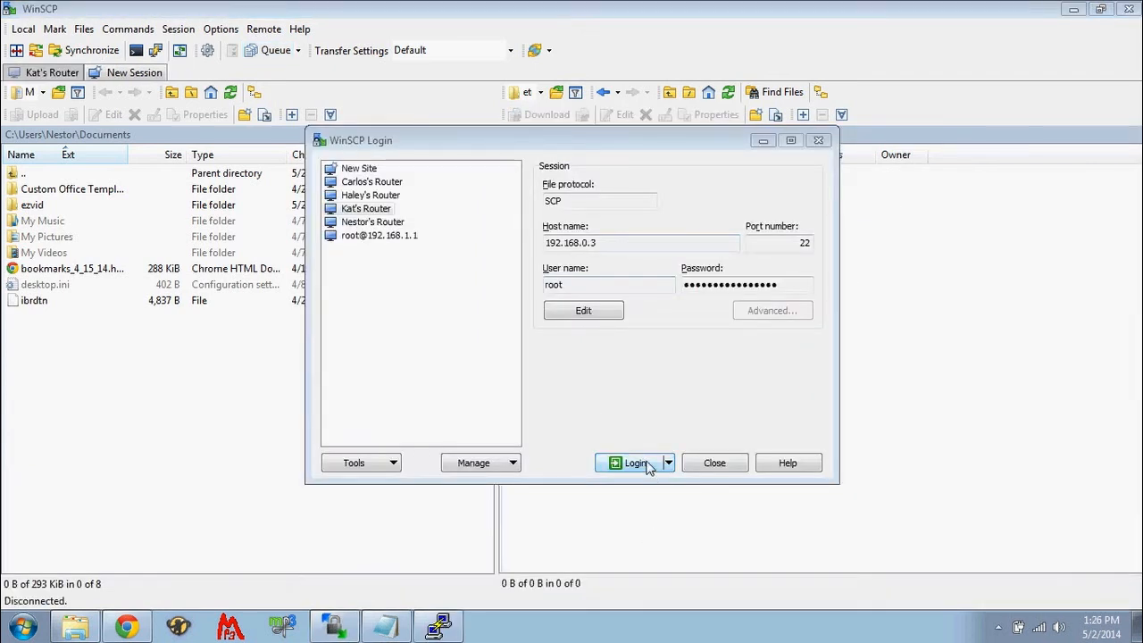
- Connect to the router at 192.168.0.3 in WinSCP and PuTTY, accepting the changed host keys and entering the root account password
click(648, 467)
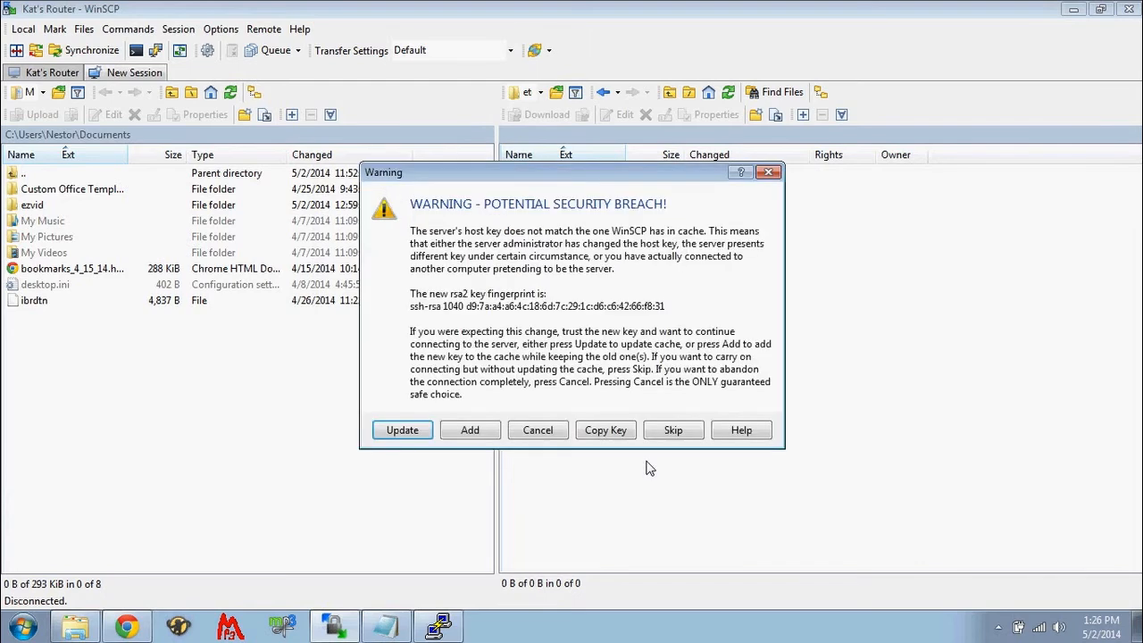
click(399, 436)
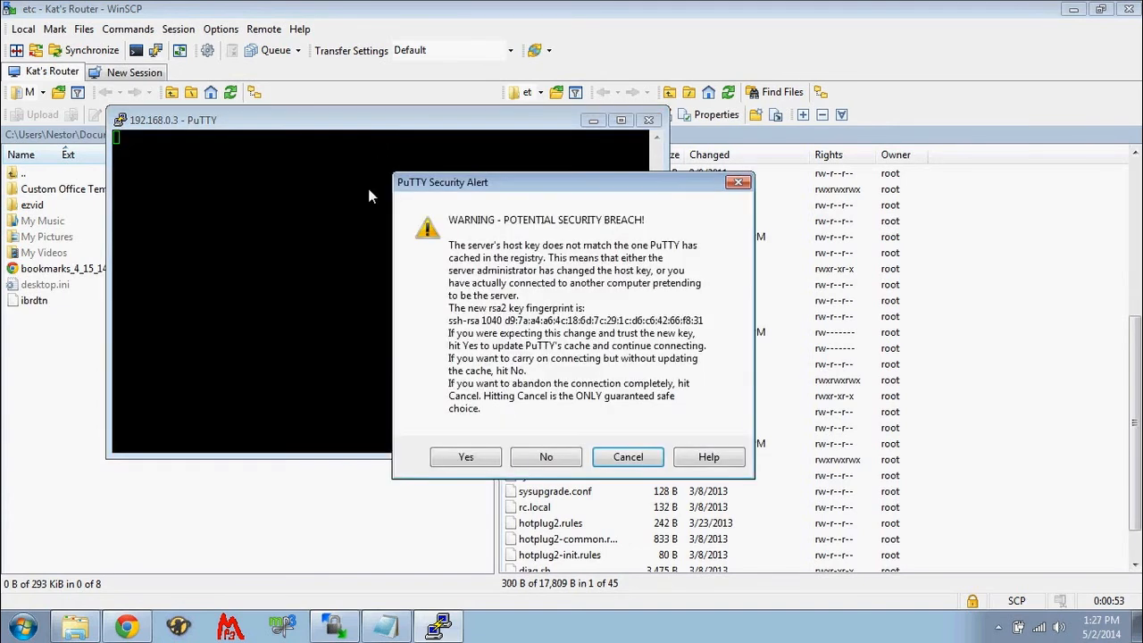
click(464, 458)
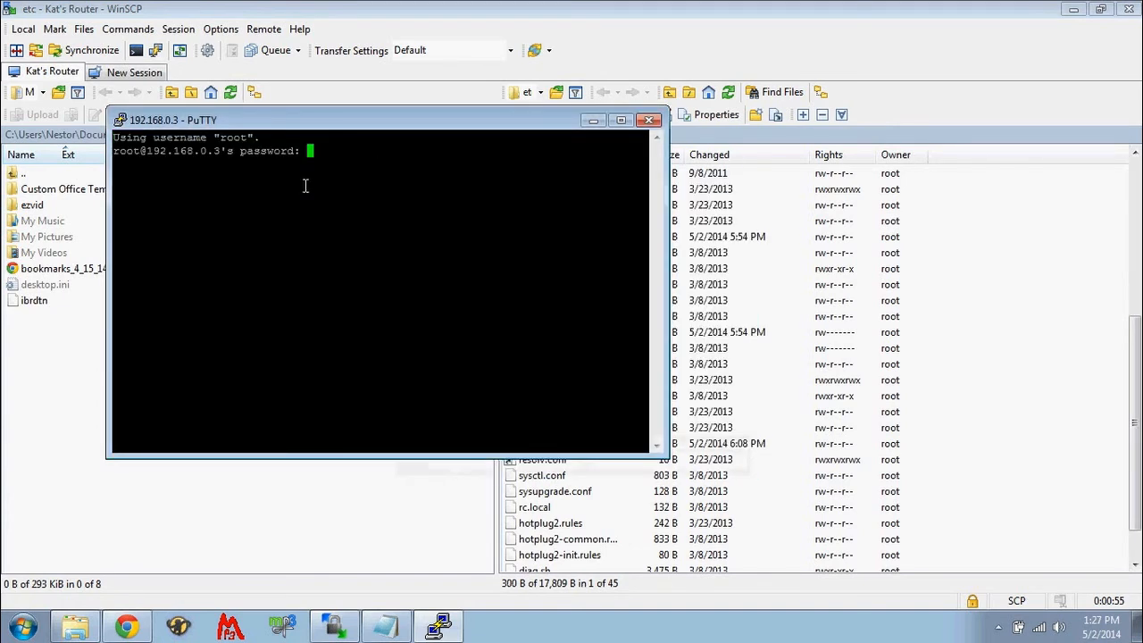
key(Return)
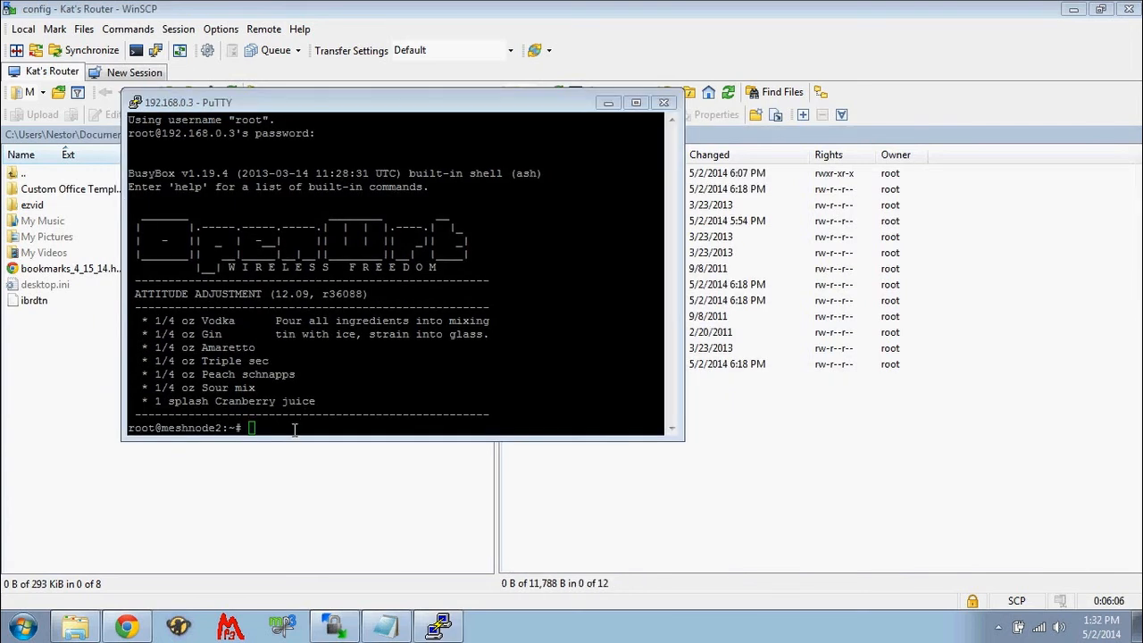
- Refresh the router's package lists by running opkg update in the PuTTY session
click(287, 426)
text(opkg update)
key(Return)
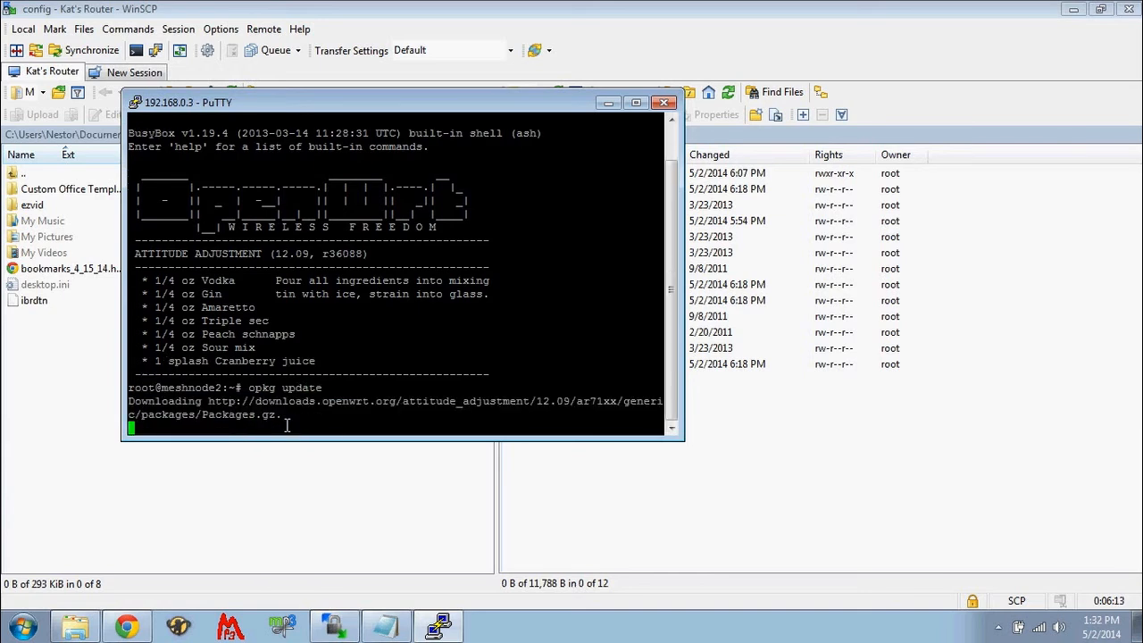
- Install the ibrdtnd package on the router with opkg install ibrdtnd
text(op)
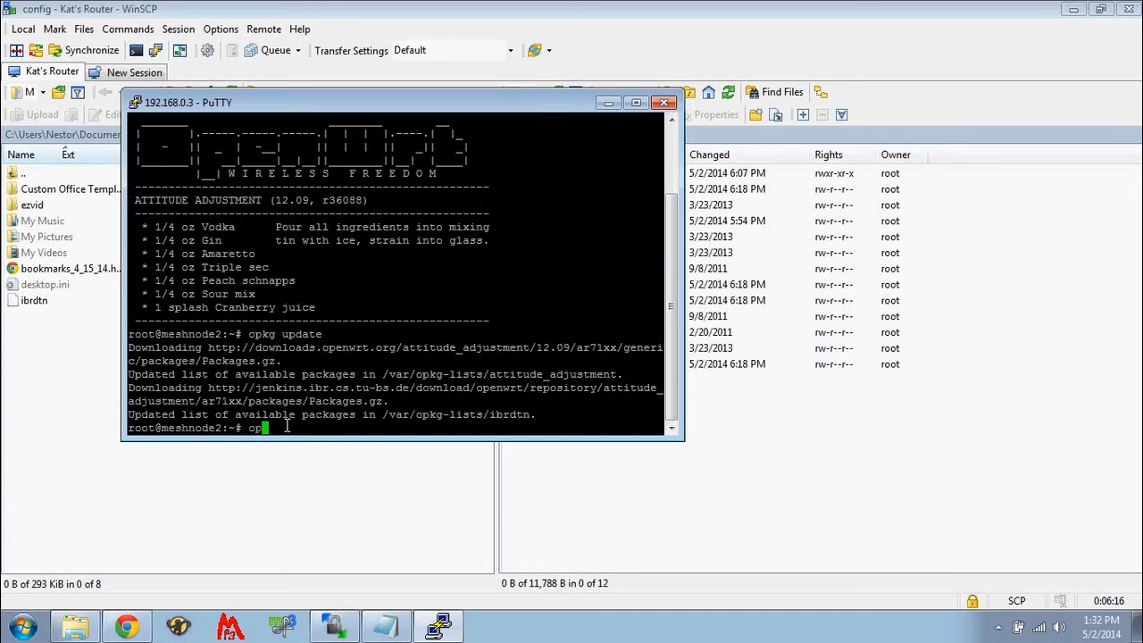
text(kg install ibrdtnd)
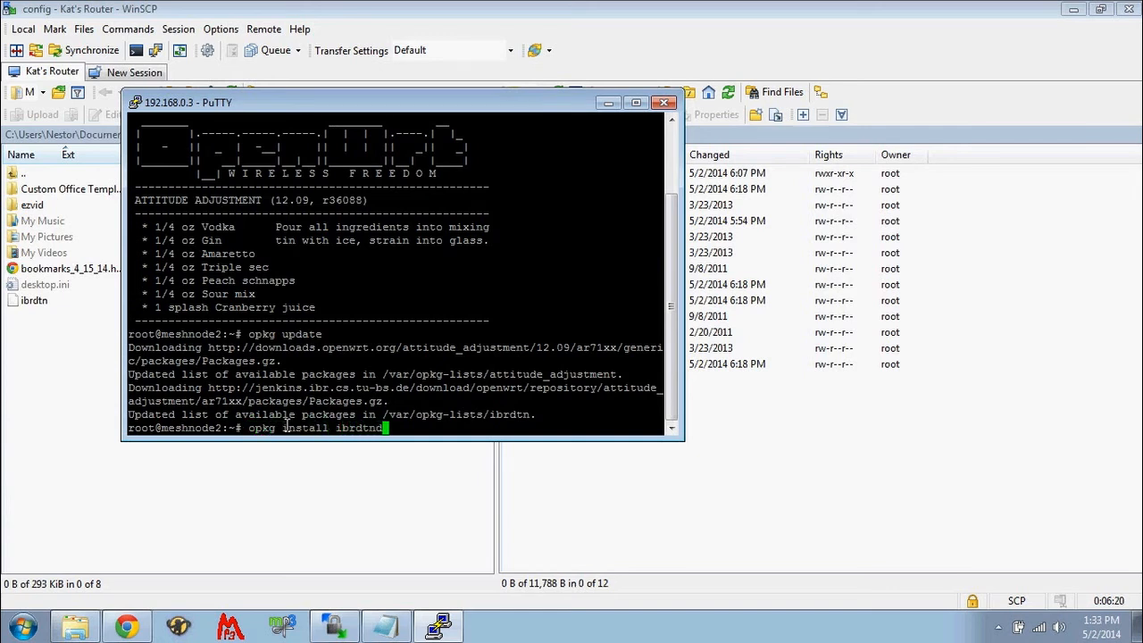
key(Return)
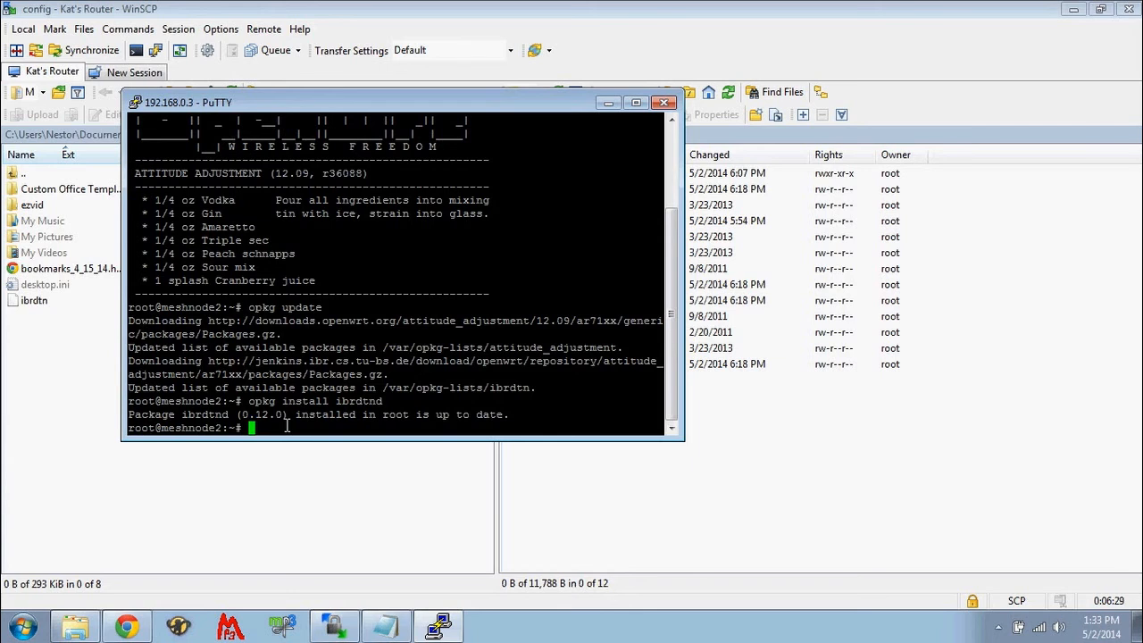
- Create the directory /mnt/share/ibrdtn/blobs on the router using mkdir -p
text(mkdir -p)
text(/mnt/share/ibrdtn)
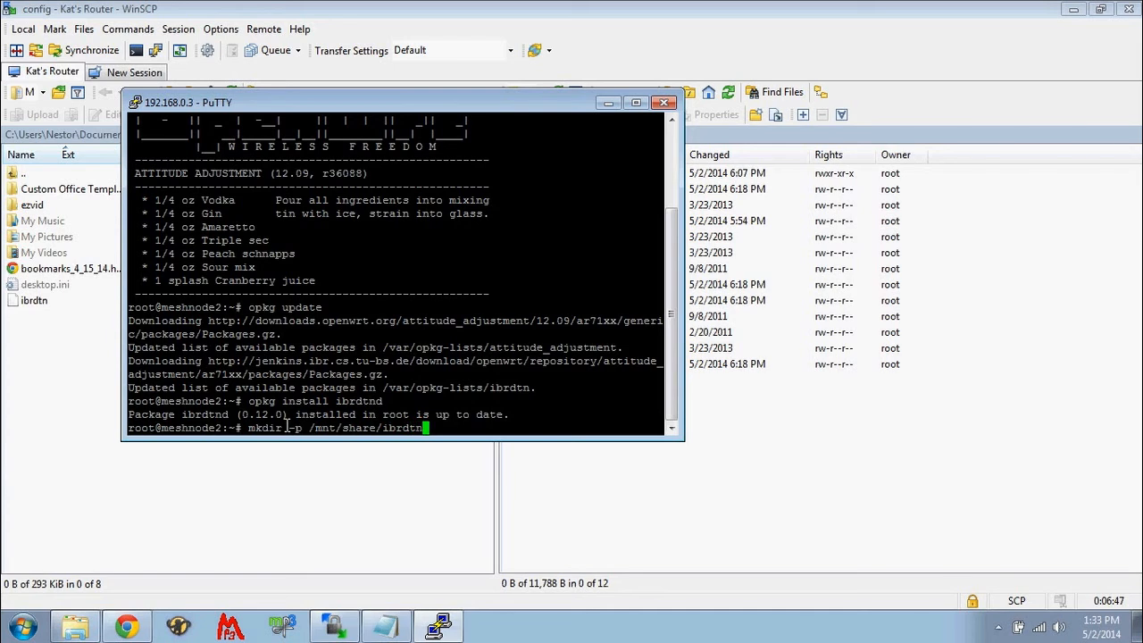
text(/blobs)
key(Return)
- Reuse the previous mkdir -p command to create the directory /mnt/share/ibrdtn/bundles
key(Up)
key(BackSpace)
key(BackSpace)
key(BackSpace)
key(BackSpace)
key(BackSpace)
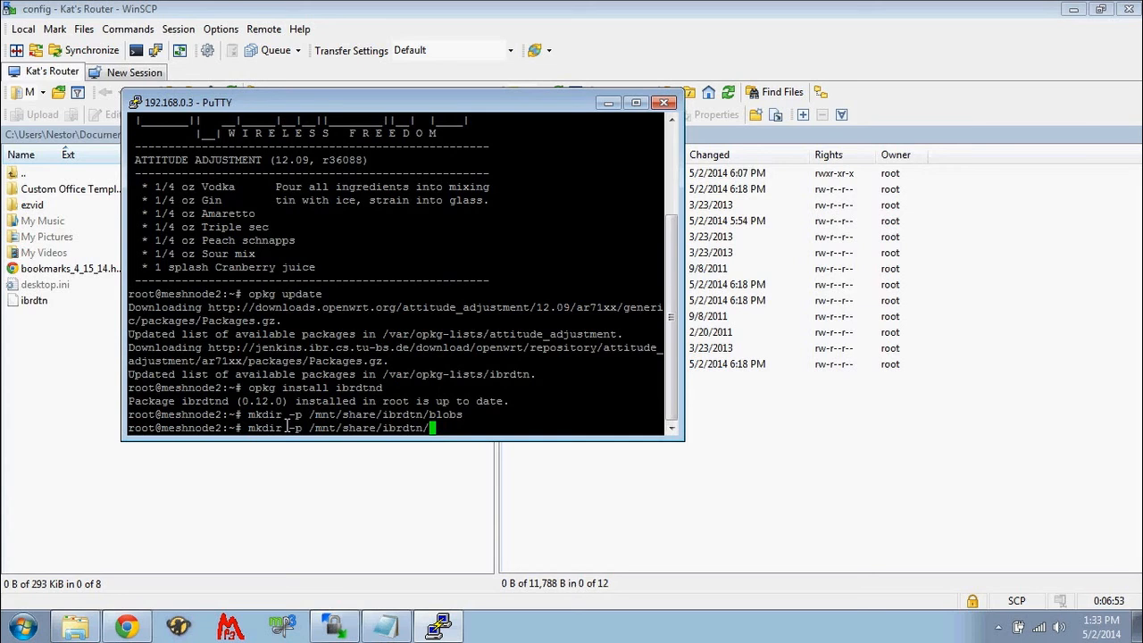
text(bundles)
key(Return)
- Create the directory /mnt/share/ibrdtn/container by editing the last mkdir -p command
key(Up)
key(BackSpace)
key(BackSpace)
key(BackSpace)
key(BackSpace)
key(BackSpace)
key(BackSpace)
key(BackSpace)
key(BackSpace)
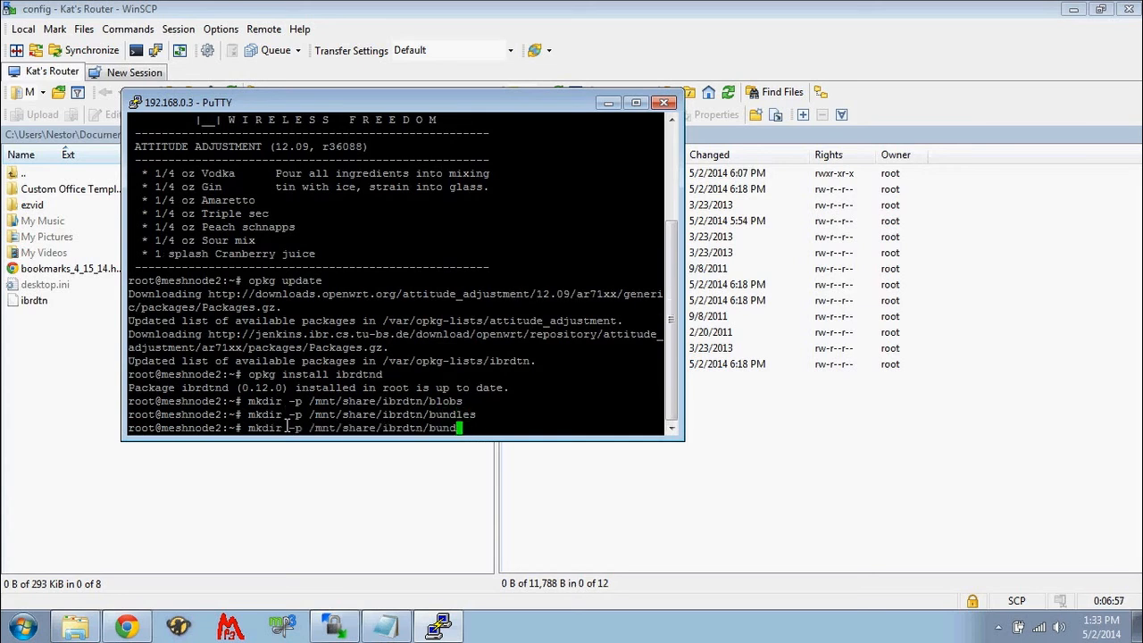
text(/container)
key(Return)
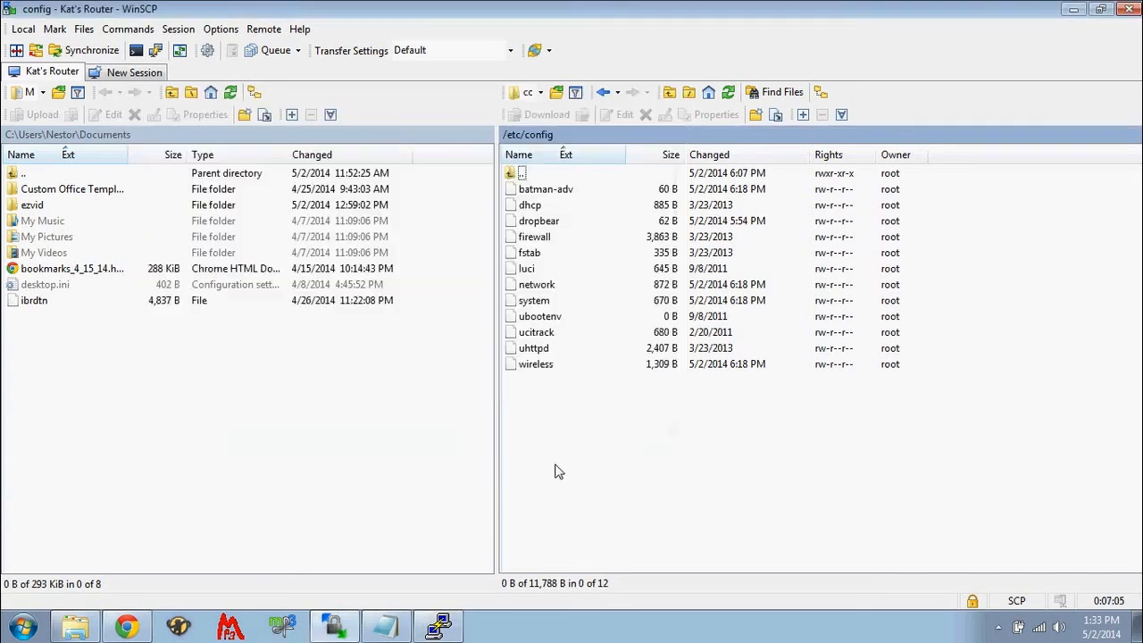
- Switch to WinSCP, refresh /etc/config, examine the daemon and storage settings in the router's default ibrdtn file, and close it
click(565, 490)
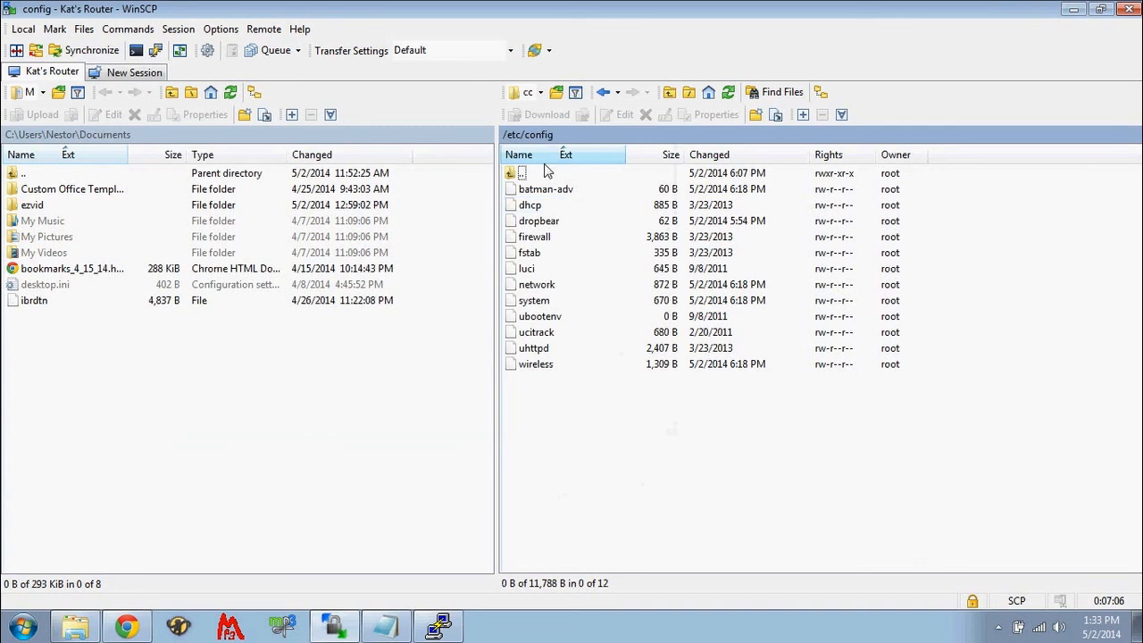
click(728, 92)
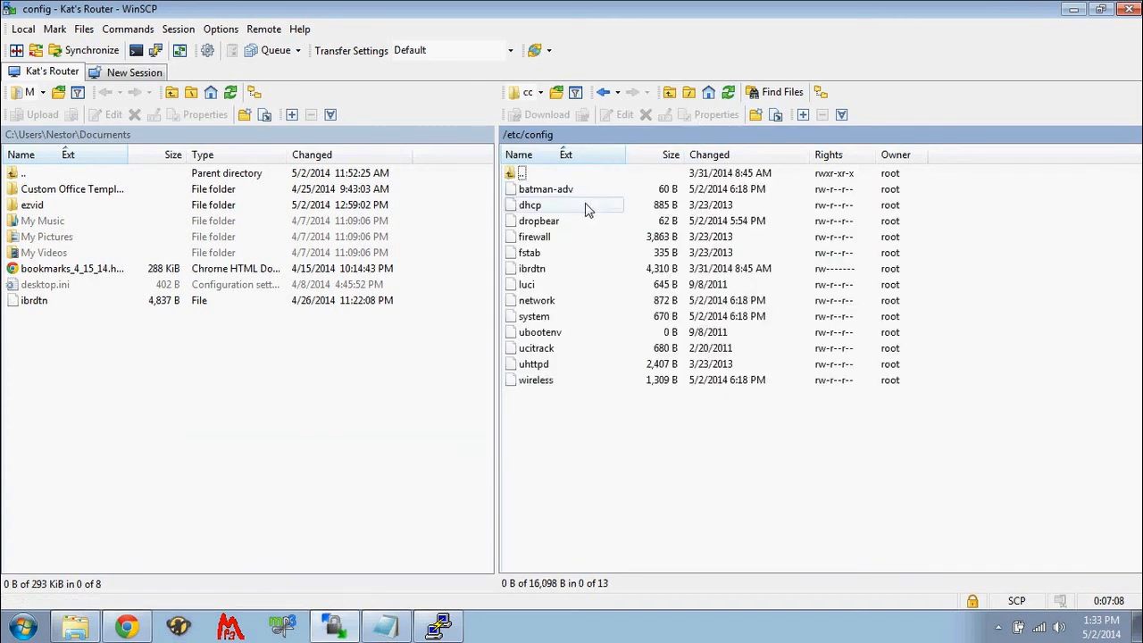
right_click(531, 269)
click(551, 303)
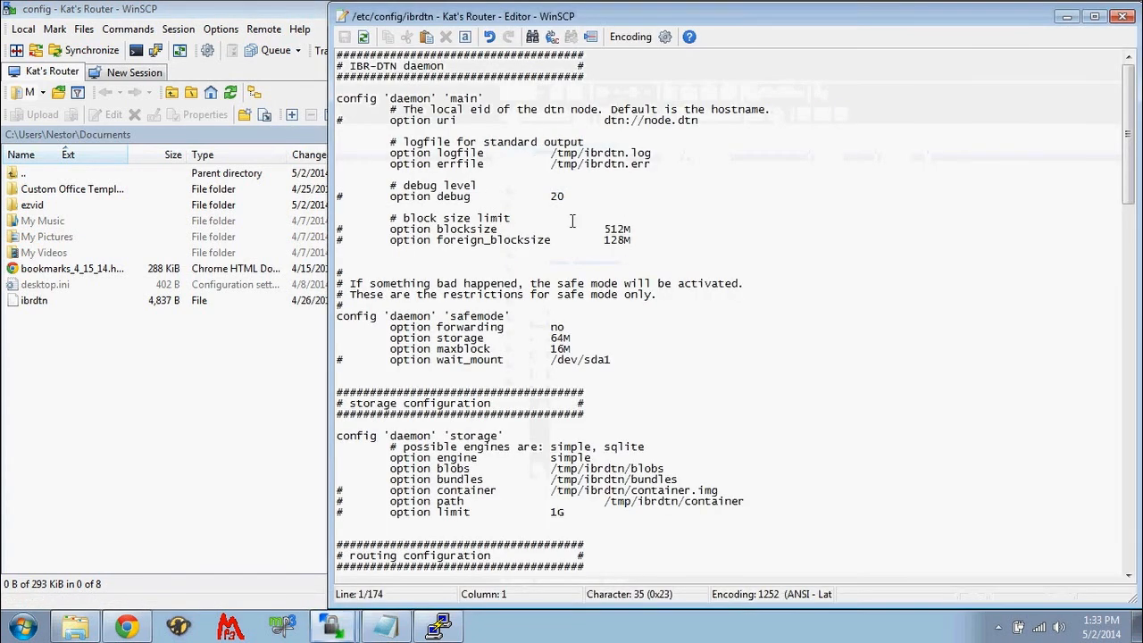
mouse_move(1130, 119)
mouse_down()
mouse_move(1133, 241)
mouse_move(1132, 116)
mouse_up()
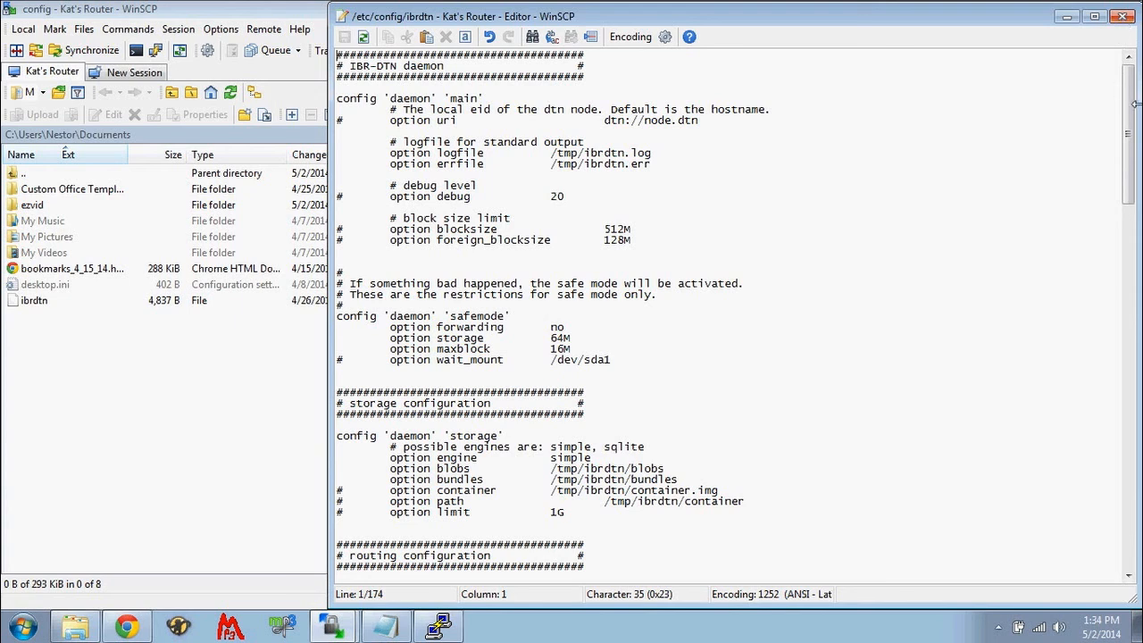
mouse_move(1133, 113)
mouse_down()
mouse_move(1127, 140)
mouse_move(1128, 125)
mouse_up()
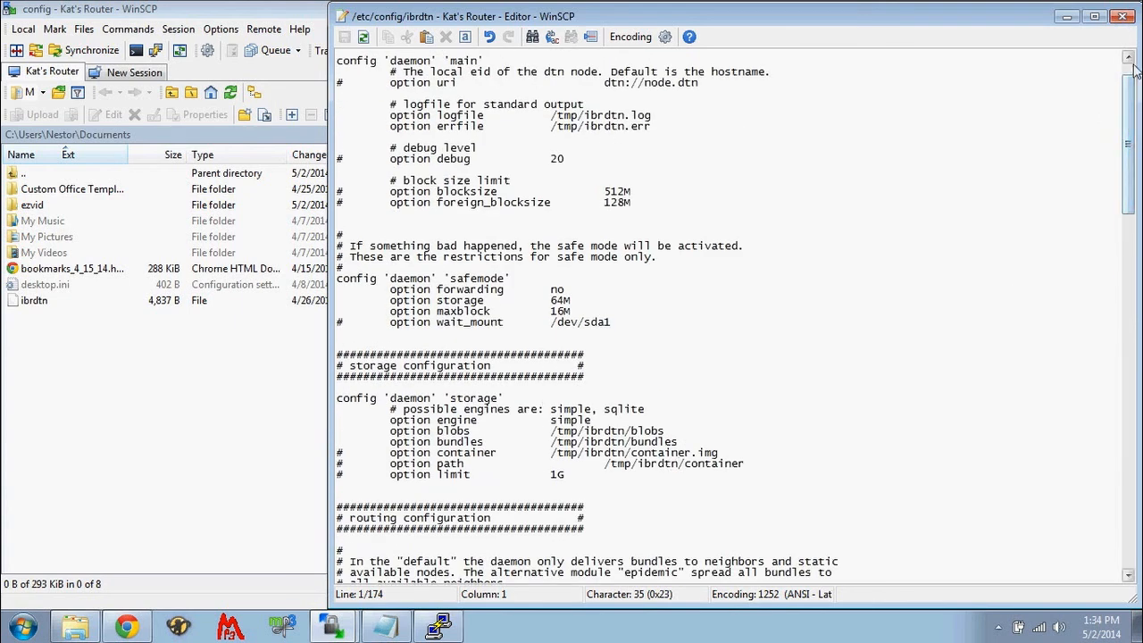
click(1122, 18)
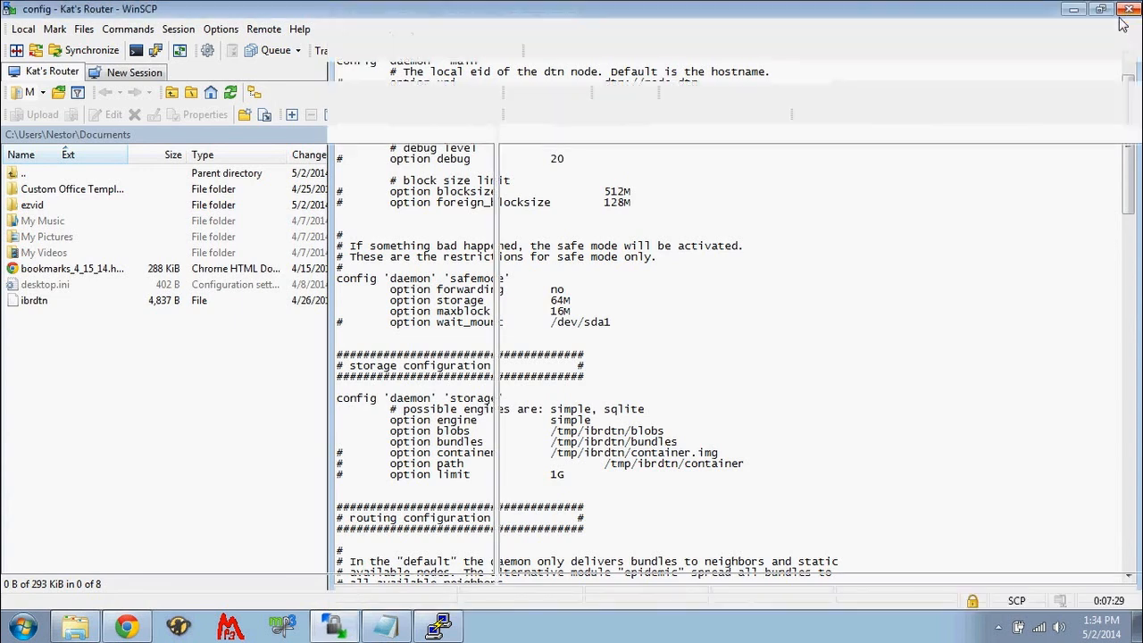
- Open the local ibrdtn file from Documents, examine its storage paths, routing, static connections and DHT settings, and close it
right_click(37, 305)
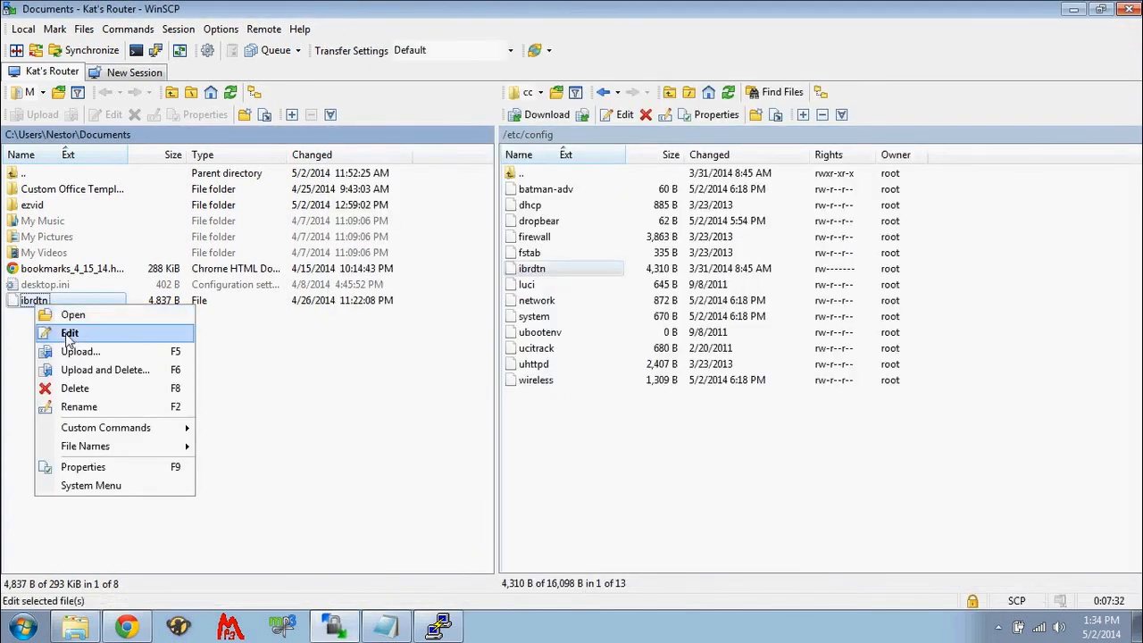
click(72, 332)
scroll(550, 201, down, 4)
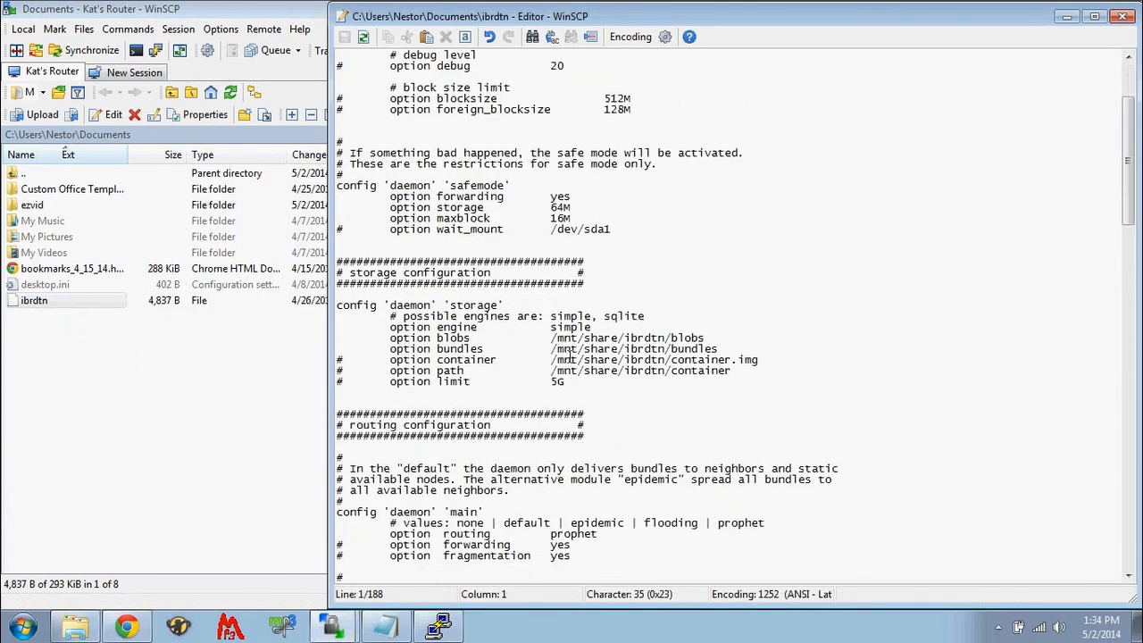
drag(562, 338, 702, 366)
click(705, 370)
click(570, 340)
scroll(1132, 195, down, 2)
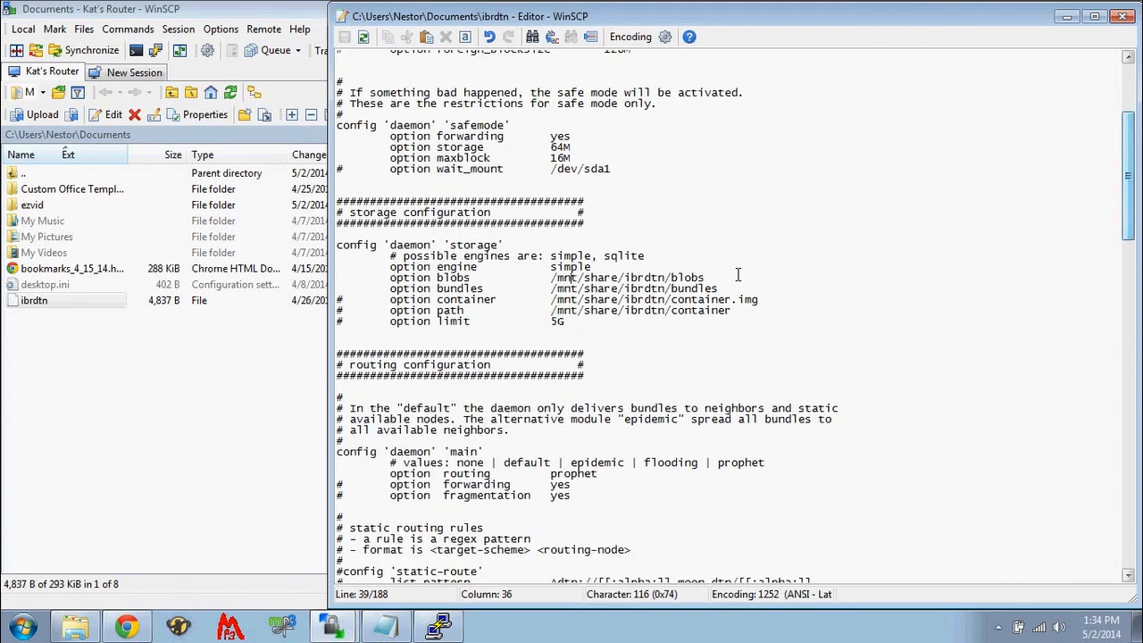
drag(1123, 207, 1137, 337)
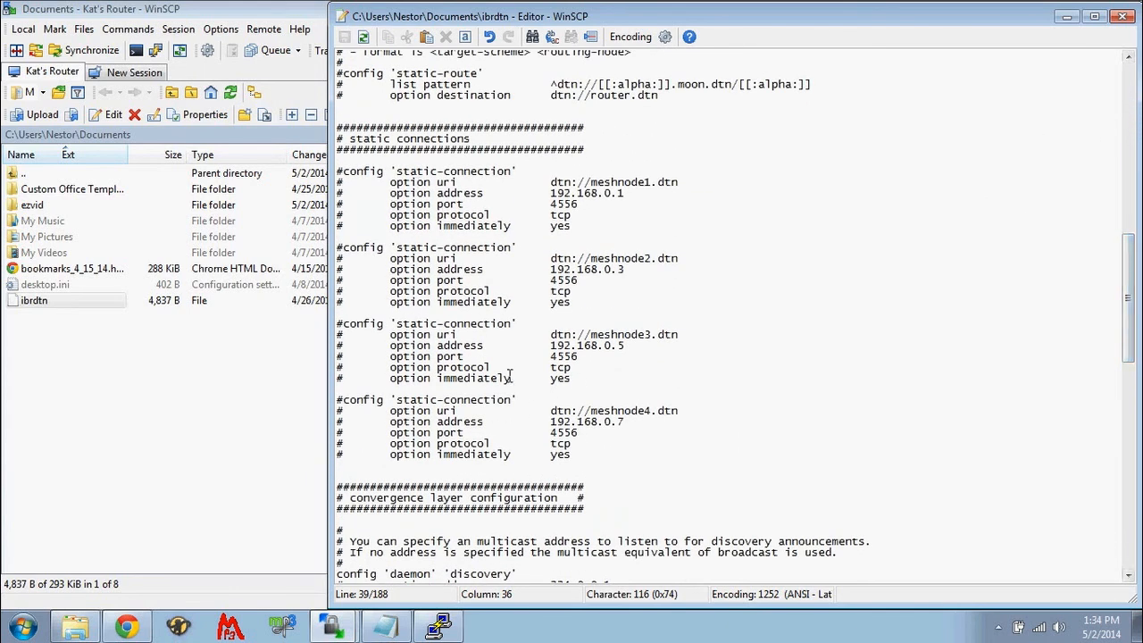
drag(1133, 352, 1136, 555)
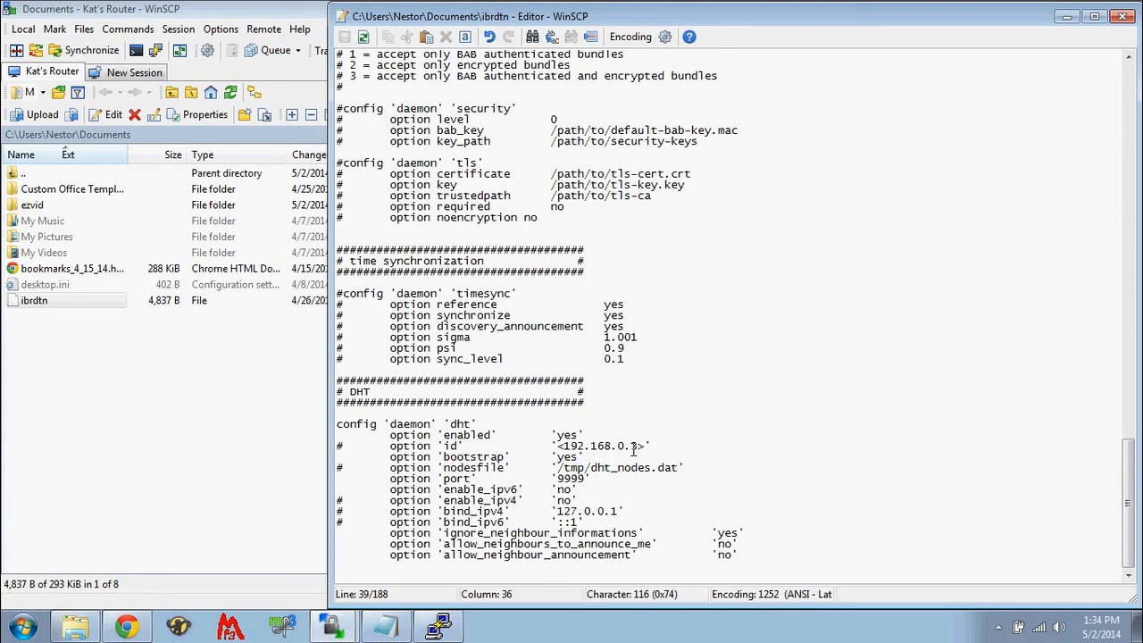
drag(1133, 536, 1131, 143)
click(1122, 16)
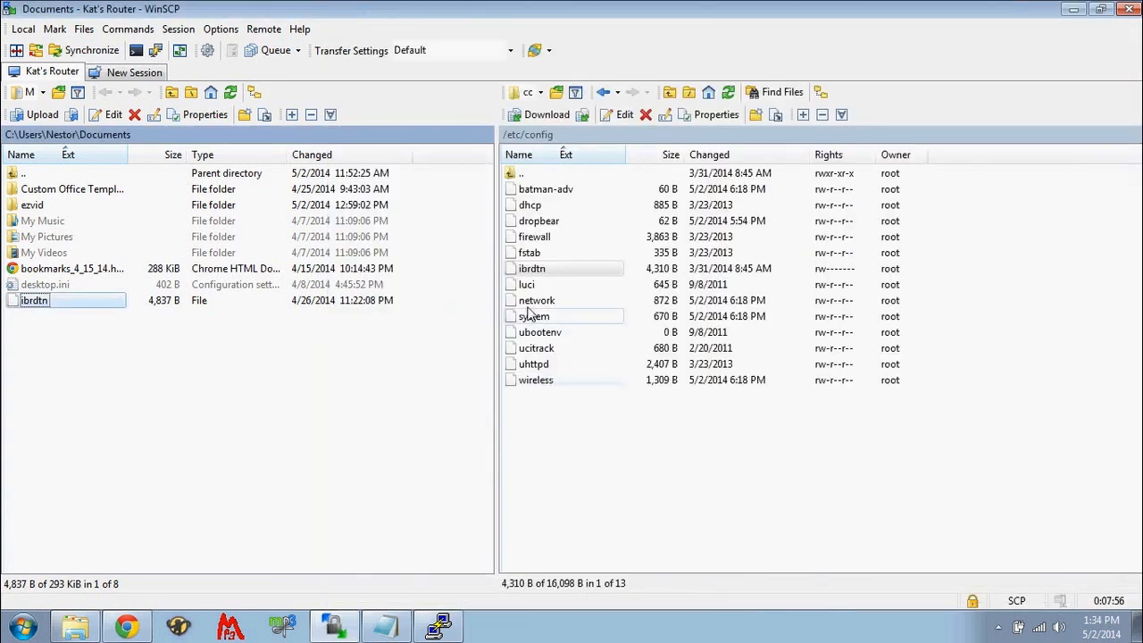
- Upload the local ibrdtn file to /etc/config on the router, overwriting the existing remote file
right_click(11, 298)
click(224, 375)
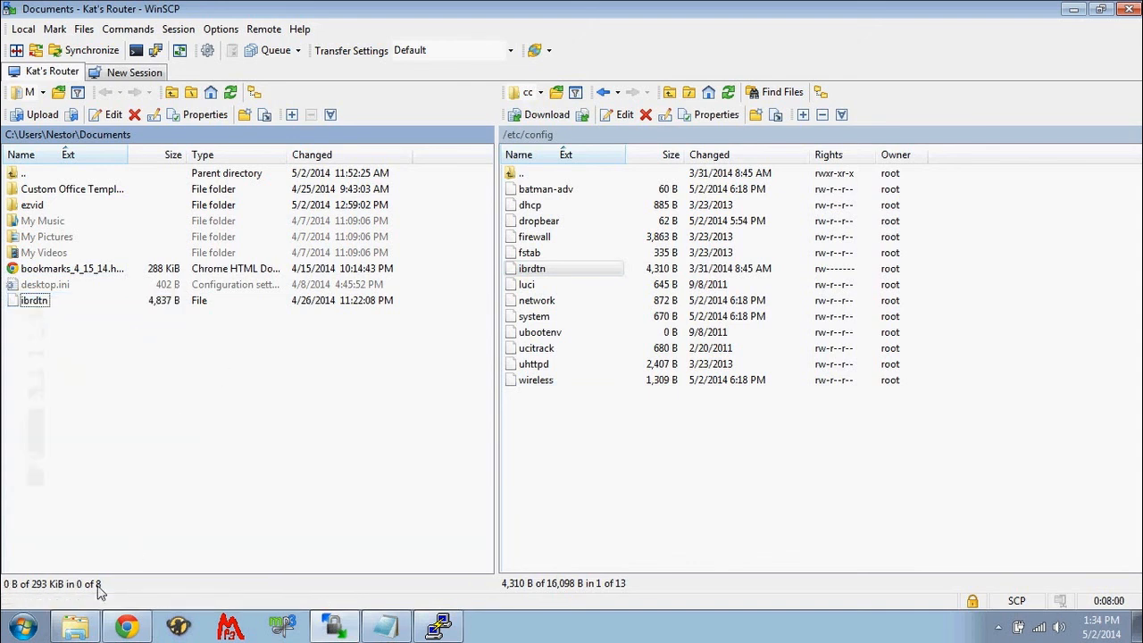
right_click(34, 301)
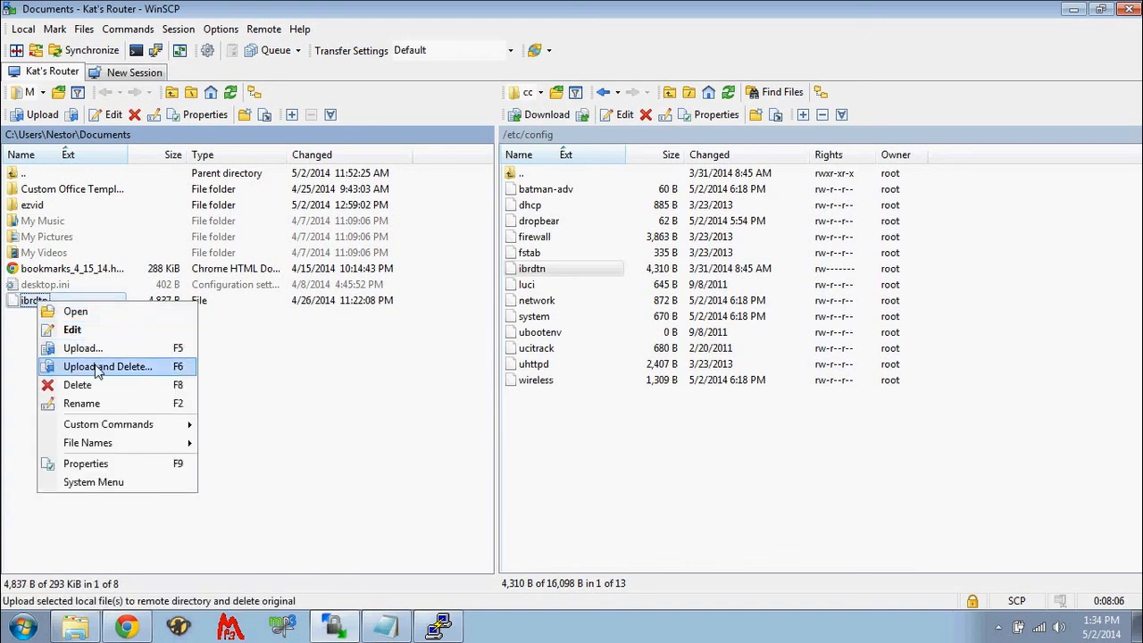
click(98, 367)
click(600, 357)
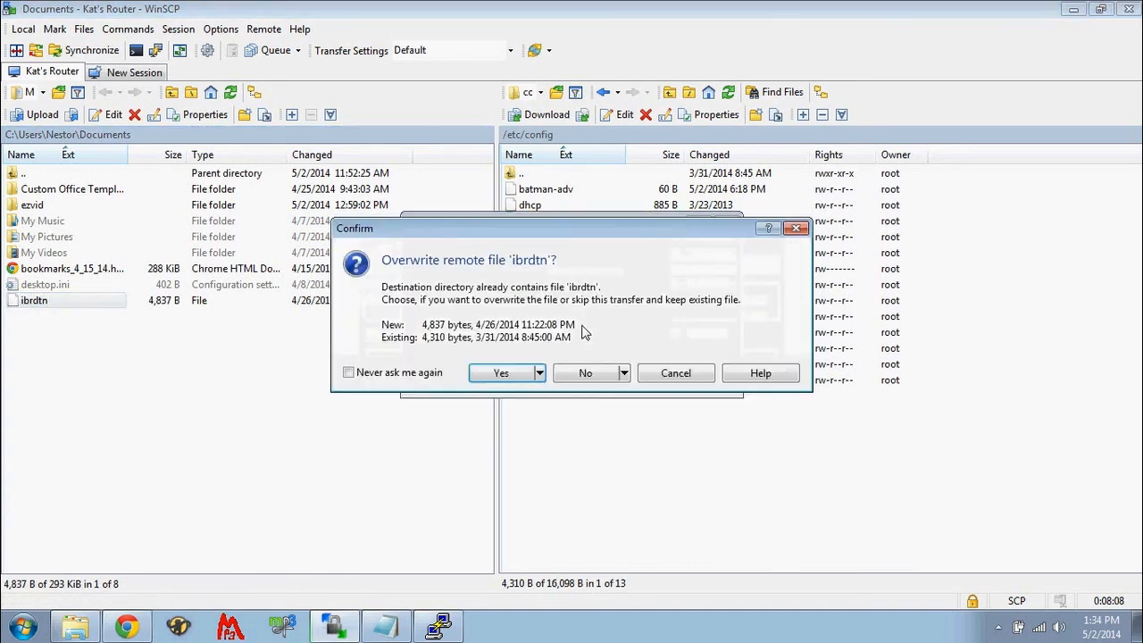
click(500, 373)
- Open the uploaded /etc/config/ibrdtn file to check its storage configuration, and close the editor
click(533, 271)
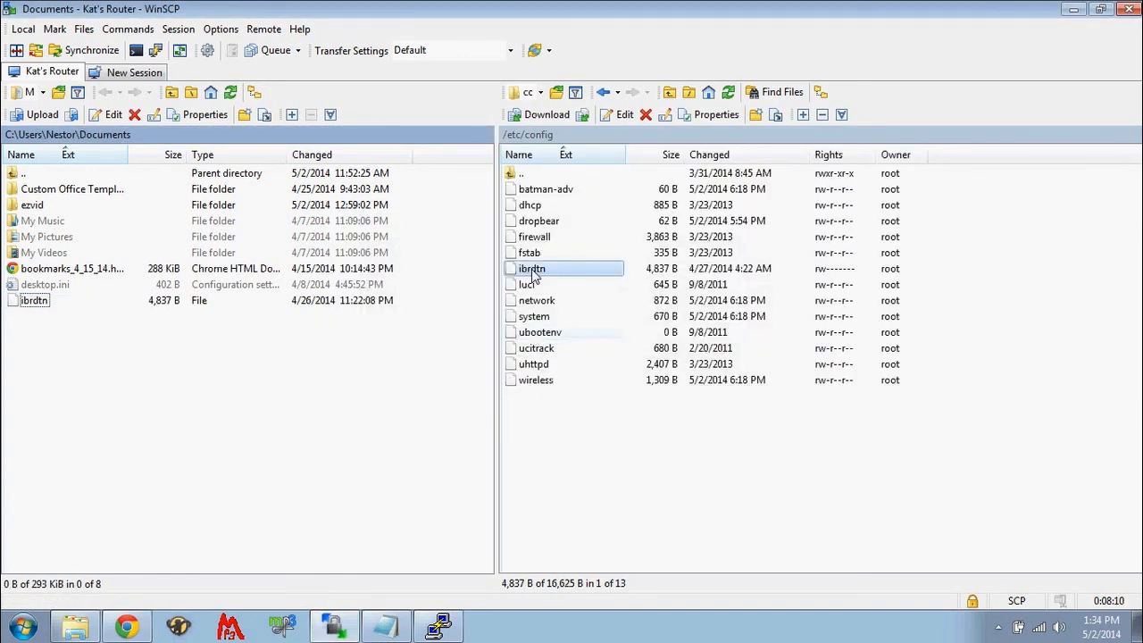
right_click(533, 277)
click(563, 293)
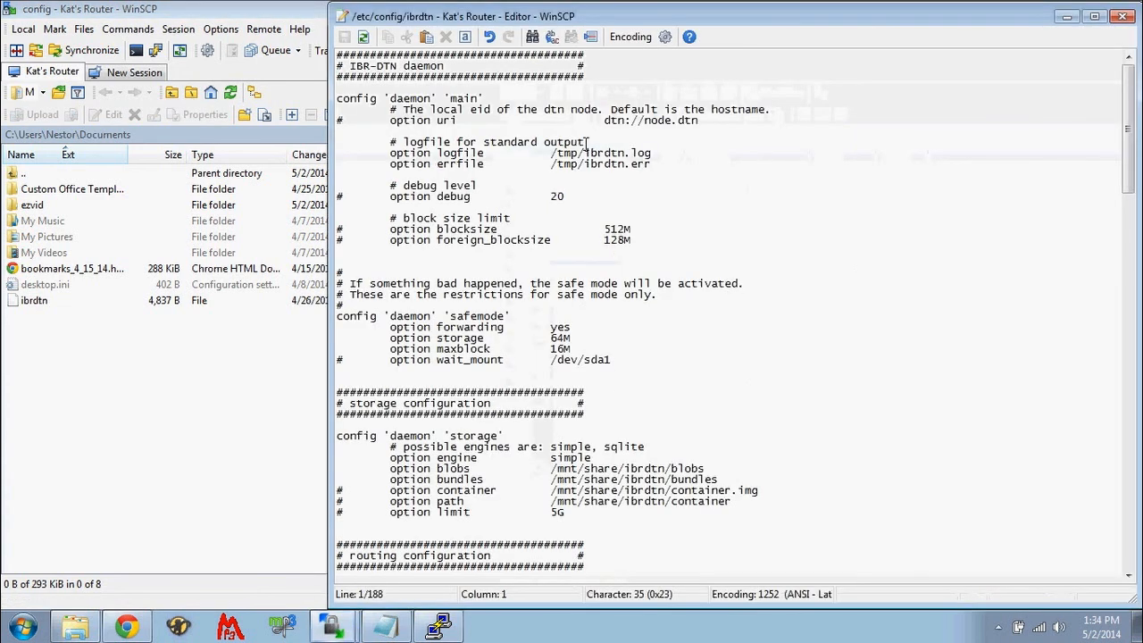
click(1122, 16)
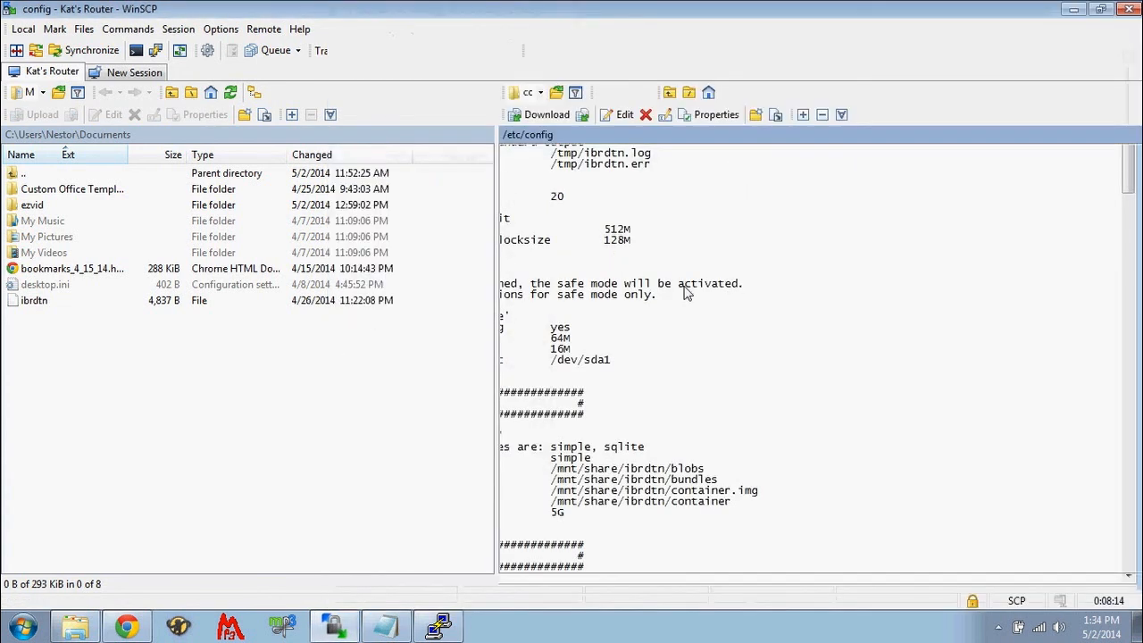
- Switch to PuTTY and enable the IBR-DTN service at startup with /etc/init.d/ibrdtn enable
click(438, 625)
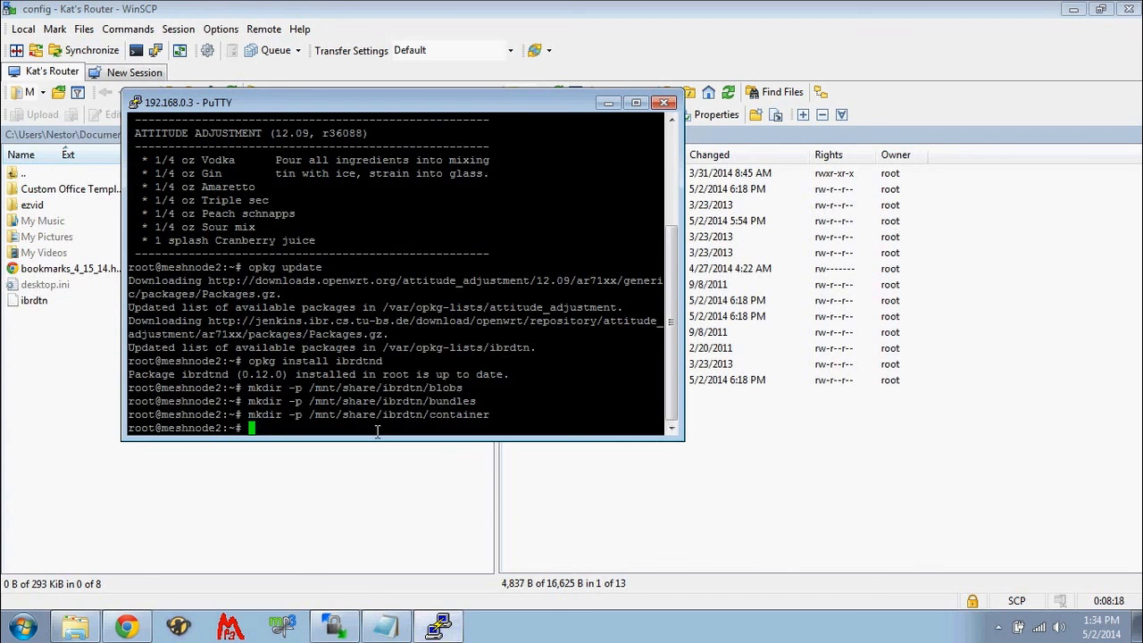
text(/etc/init.d/ibr)
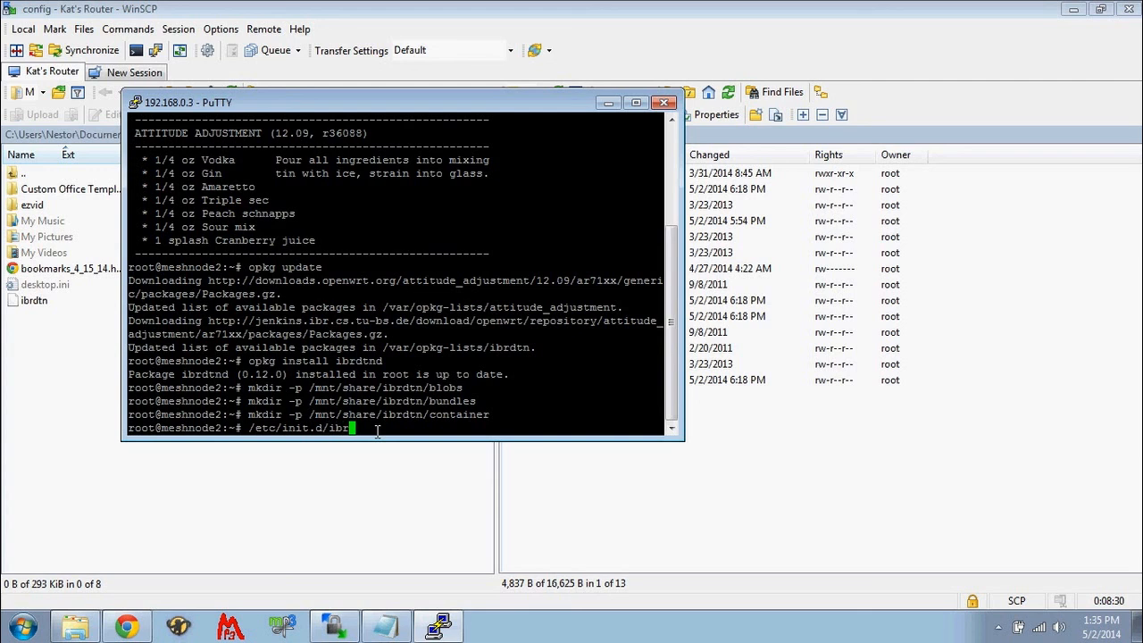
text(dtn enable)
key(Return)
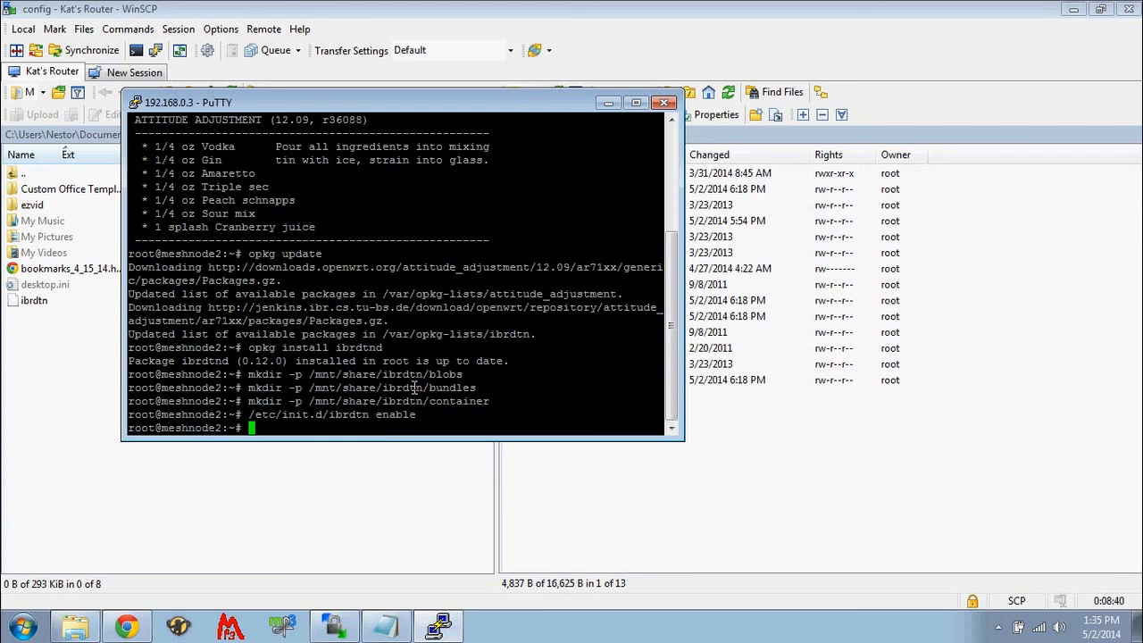
- Restart the router with the reboot command
text(reboot)
key(Return)
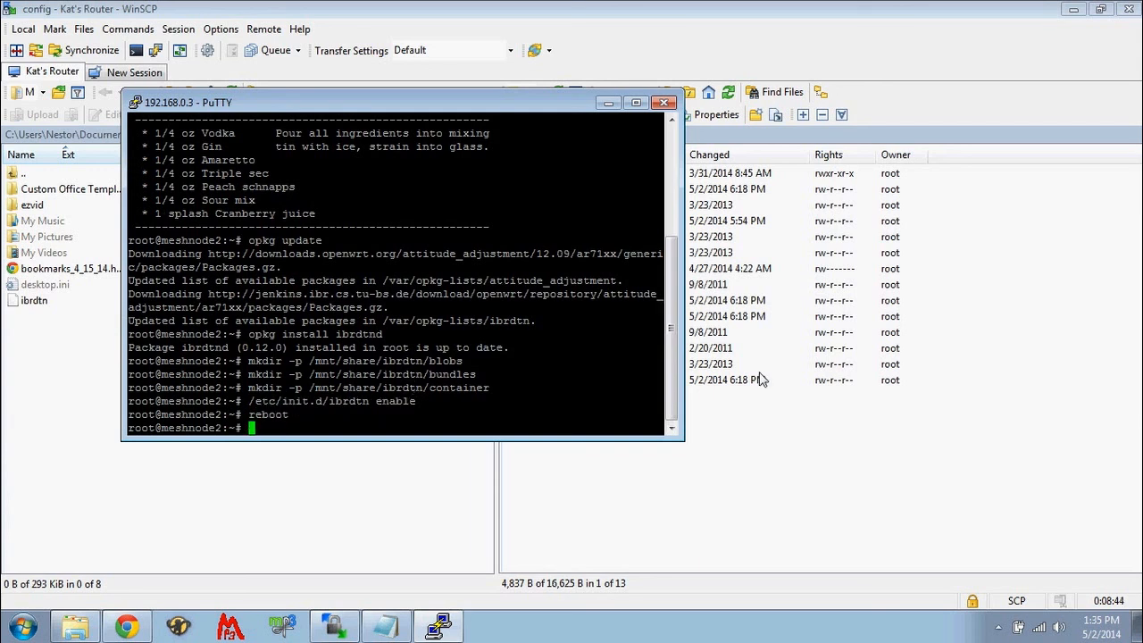
click(96, 587)
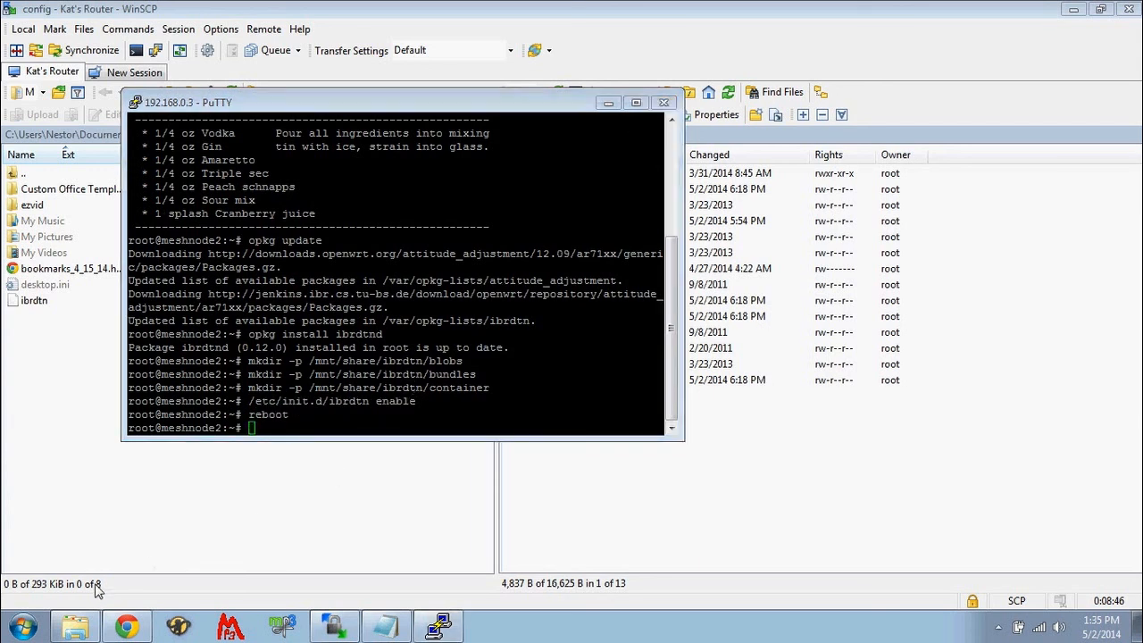